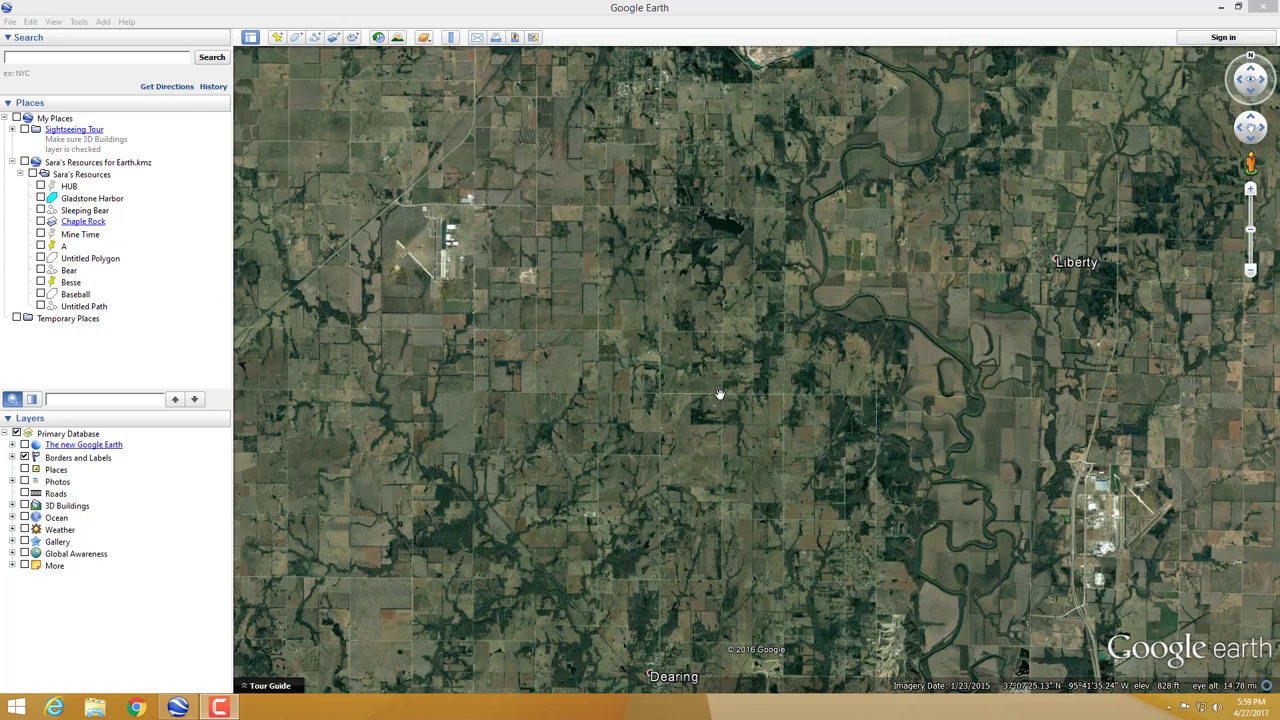
# Step: Review the 3D view options, including the coordinate format and units of measurement, and accept them
pyautogui.click(590, 248)
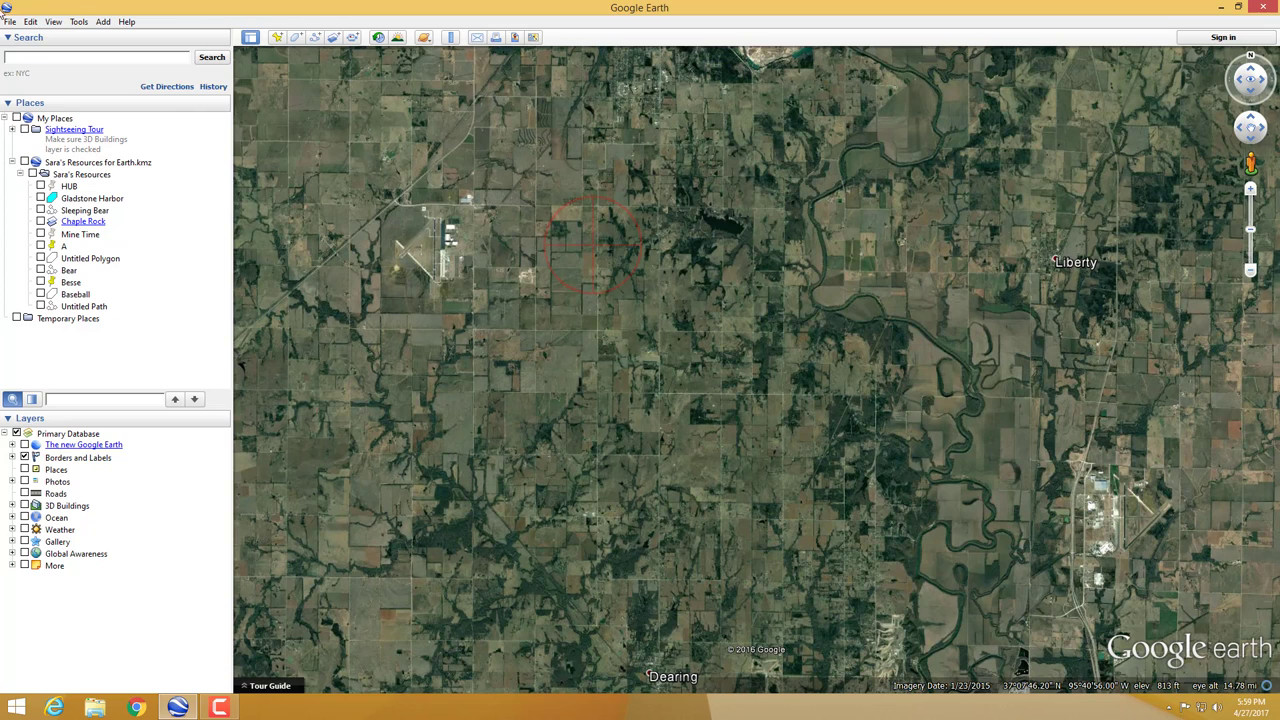
pyautogui.click(80, 22)
pyautogui.click(133, 98)
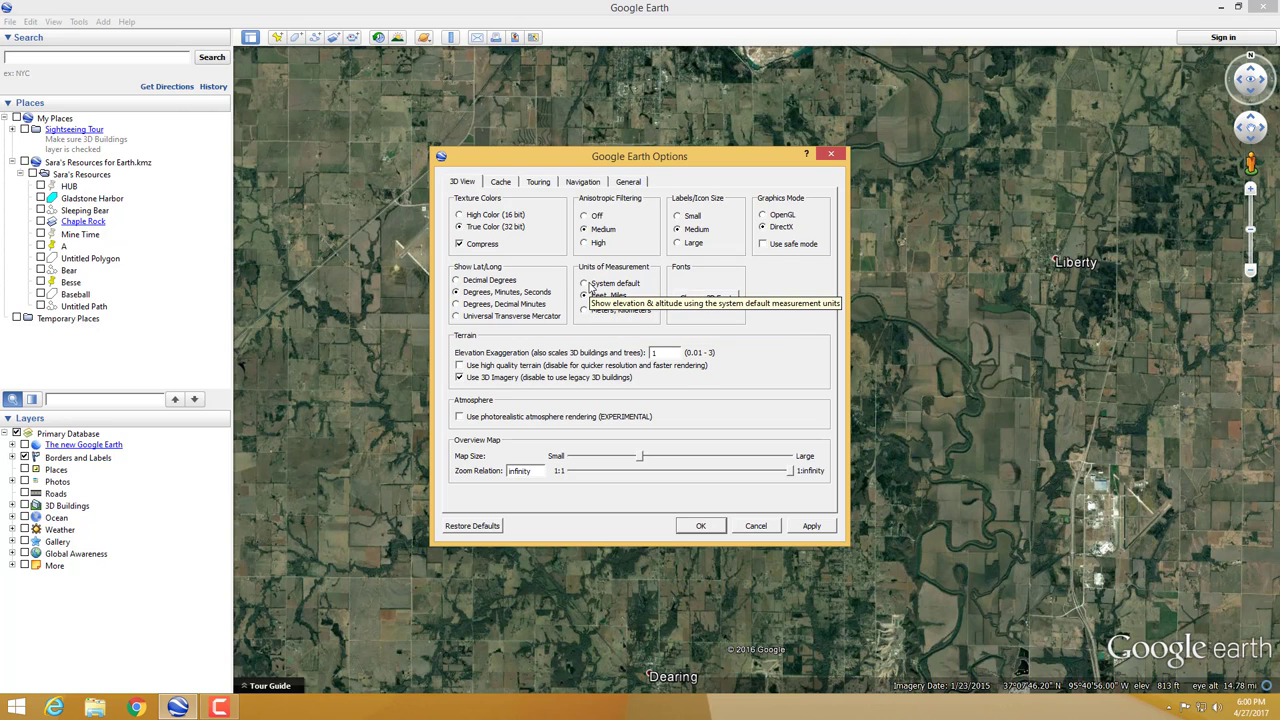
pyautogui.click(702, 527)
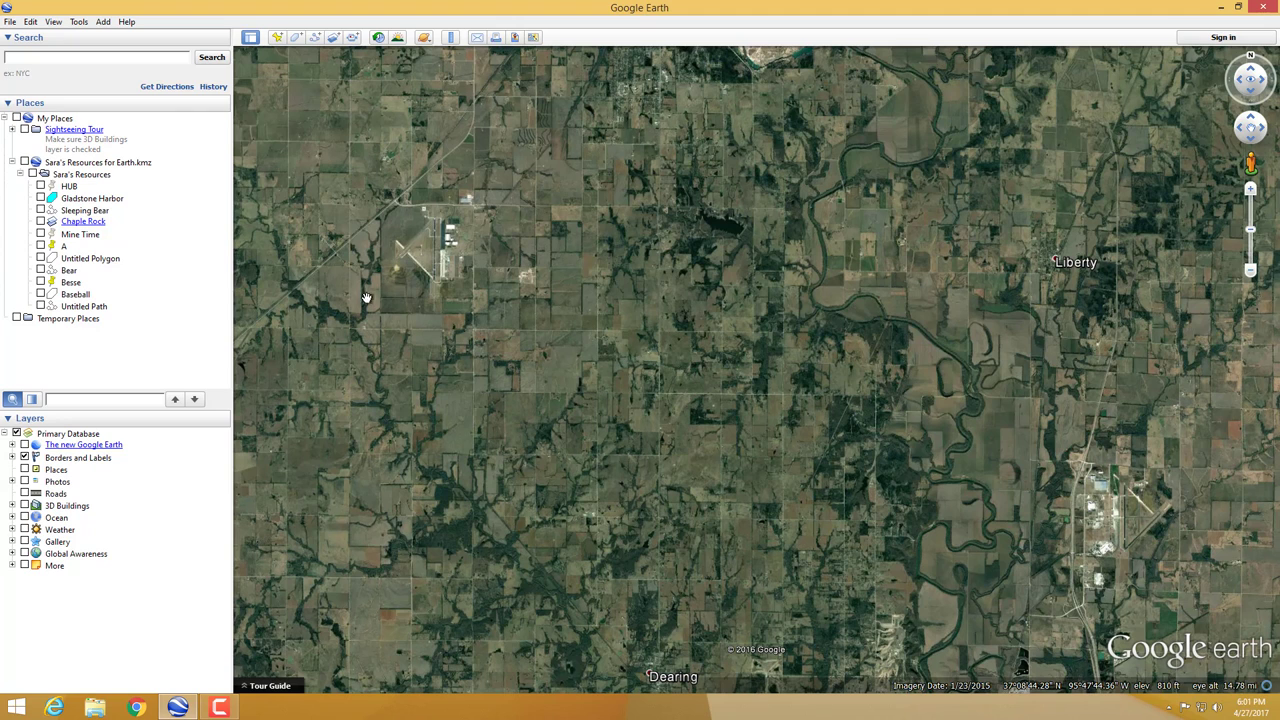
# Step: Hide the sidebar to enlarge the map view and show it again
pyautogui.click(250, 38)
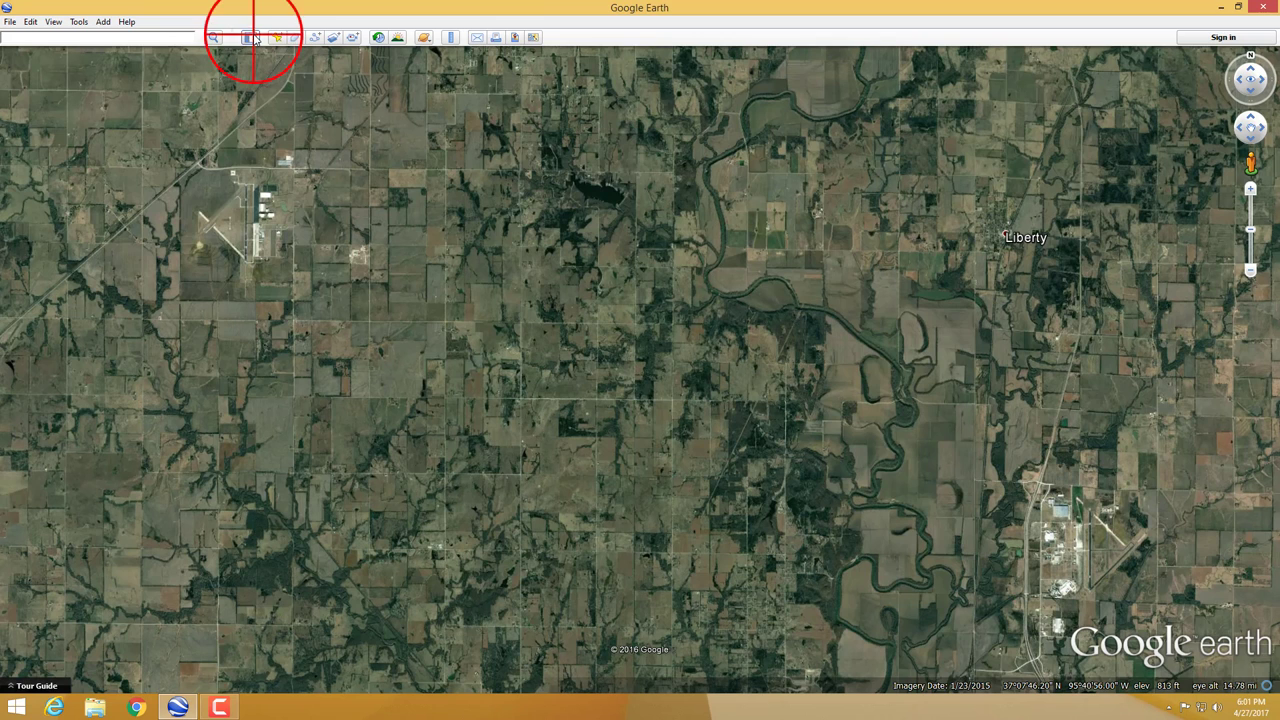
pyautogui.click(251, 37)
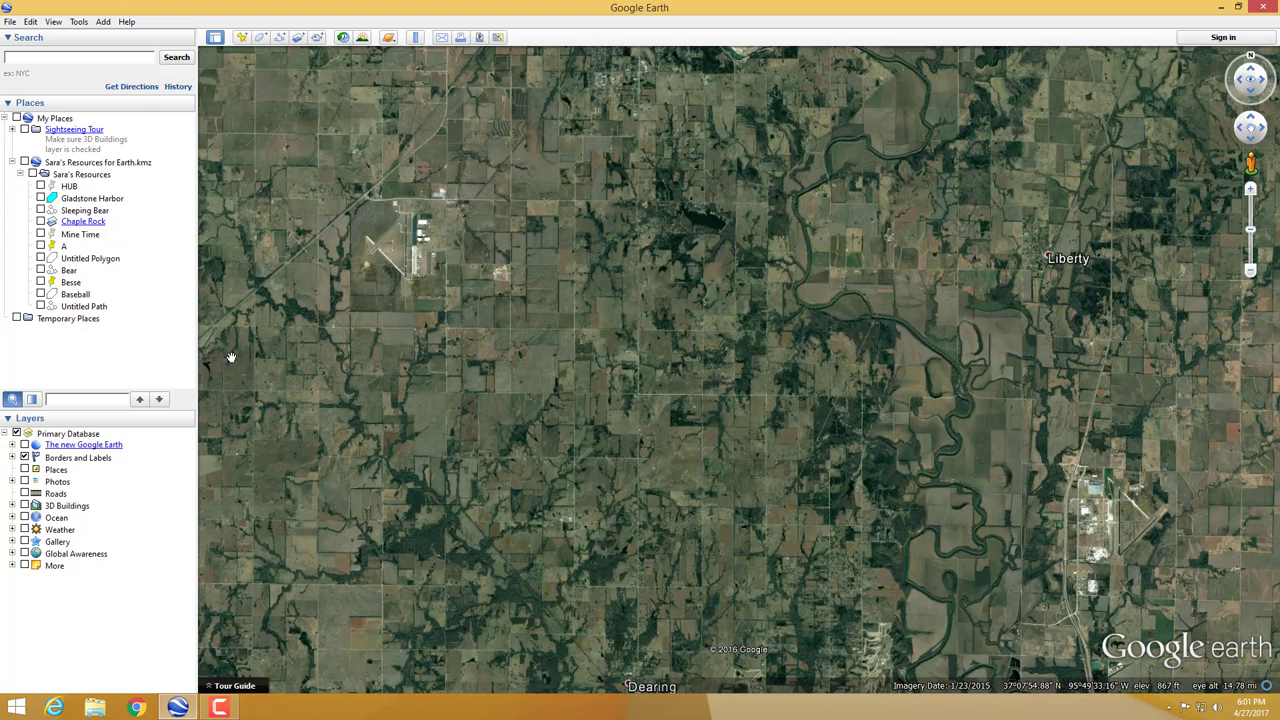
# Step: Fly to the saved HUB place and put a new placemark on the curved end of the building
pyautogui.doubleClick(78, 187)
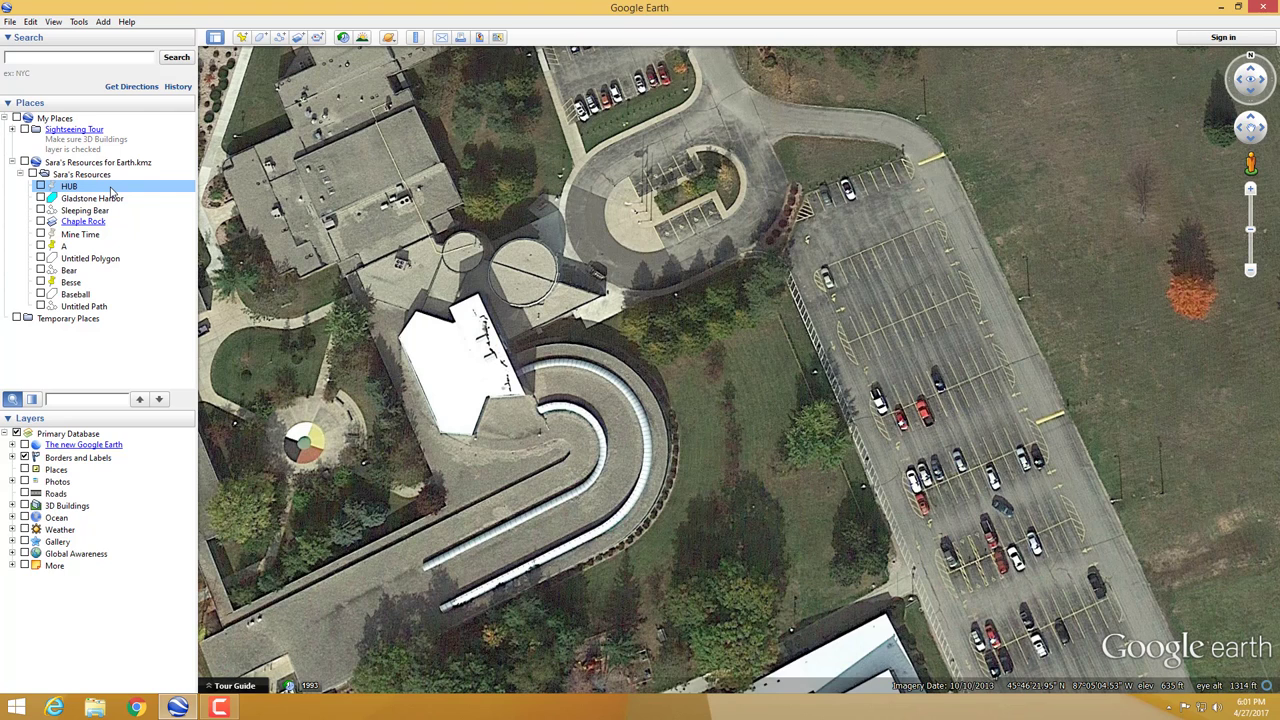
pyautogui.click(241, 38)
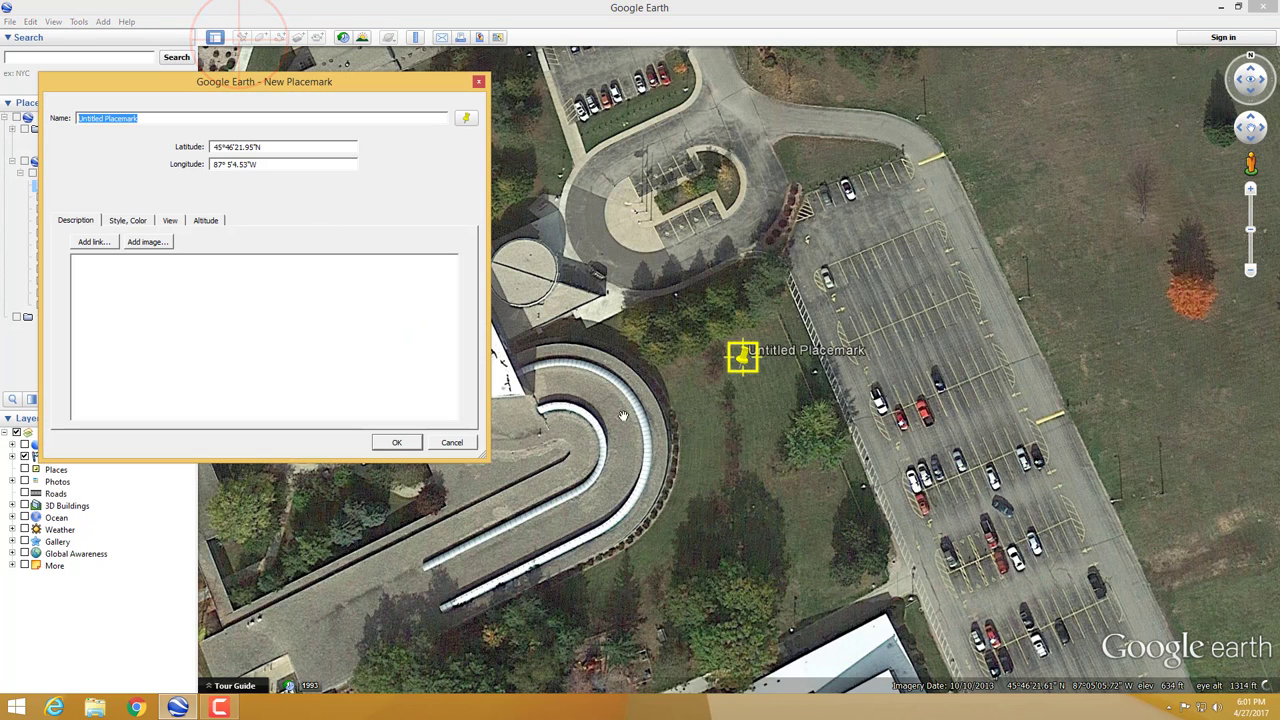
pyautogui.moveTo(741, 387); pyautogui.dragTo(597, 490)
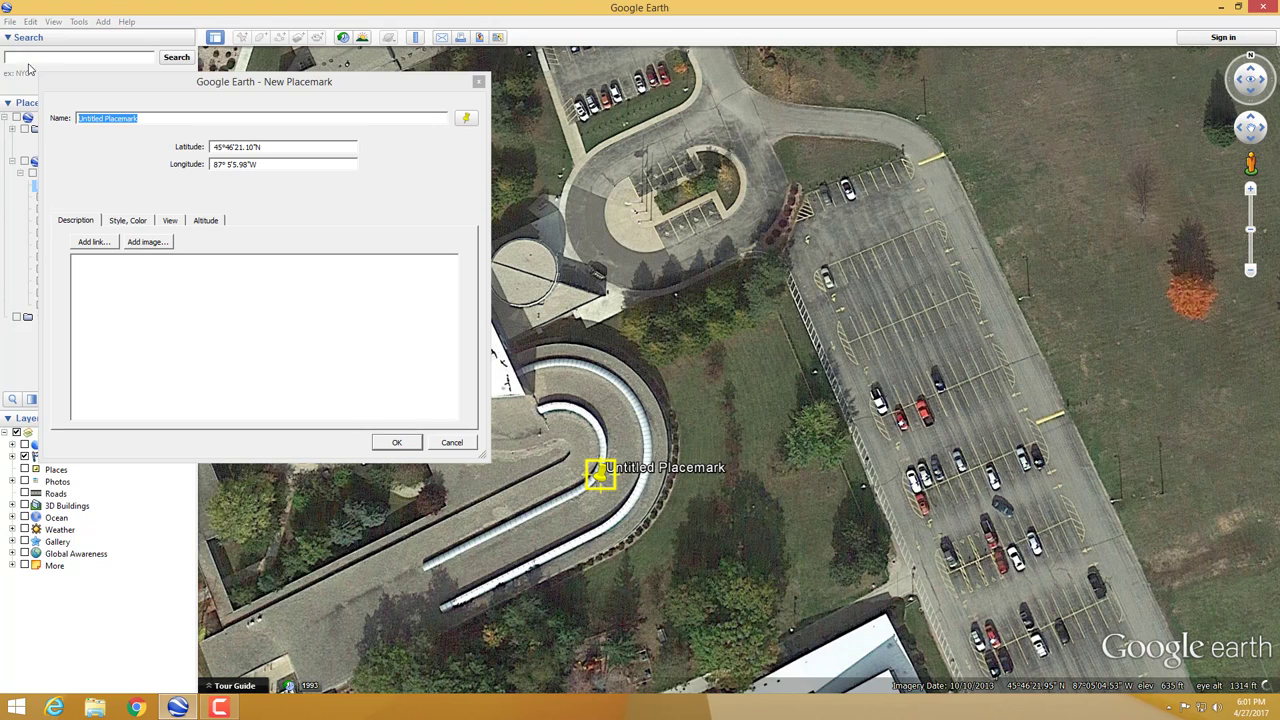
# Step: Name the placemark Lecture Capture, view its altitude settings, and save it
pyautogui.click(160, 118)
pyautogui.moveTo(160, 118); pyautogui.dragTo(76, 119)
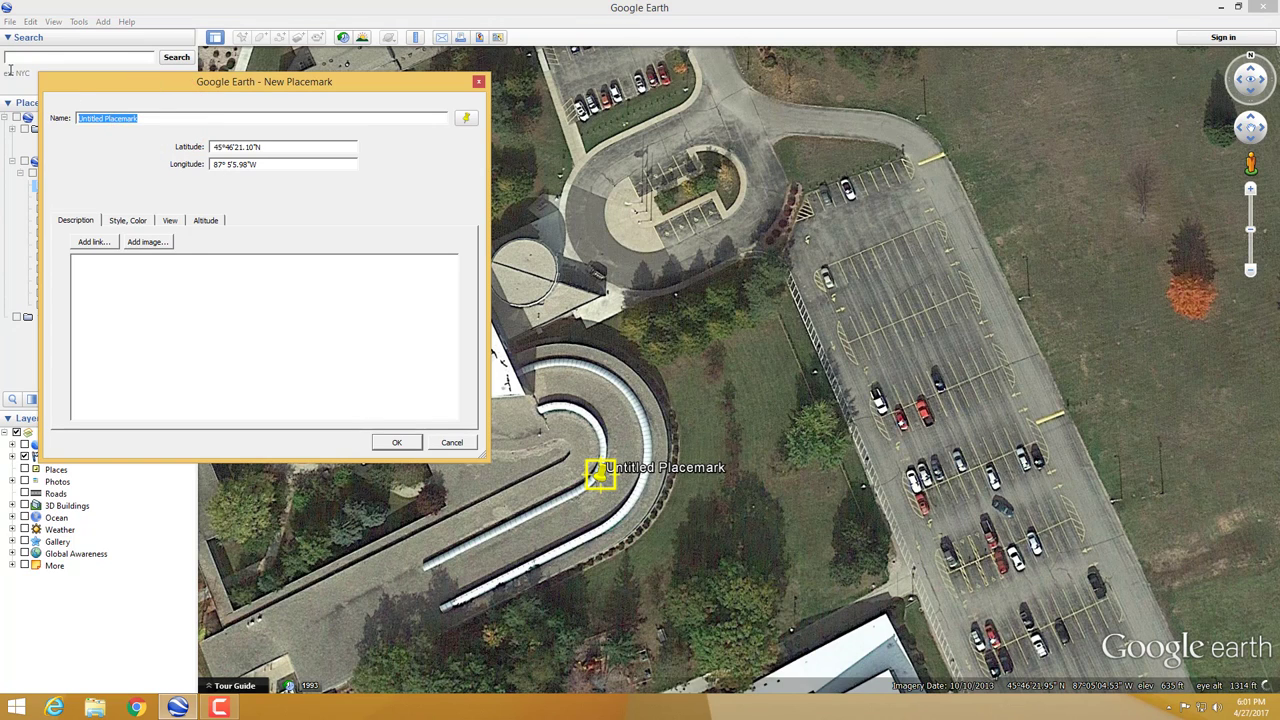
pyautogui.write('Lecture Cap')
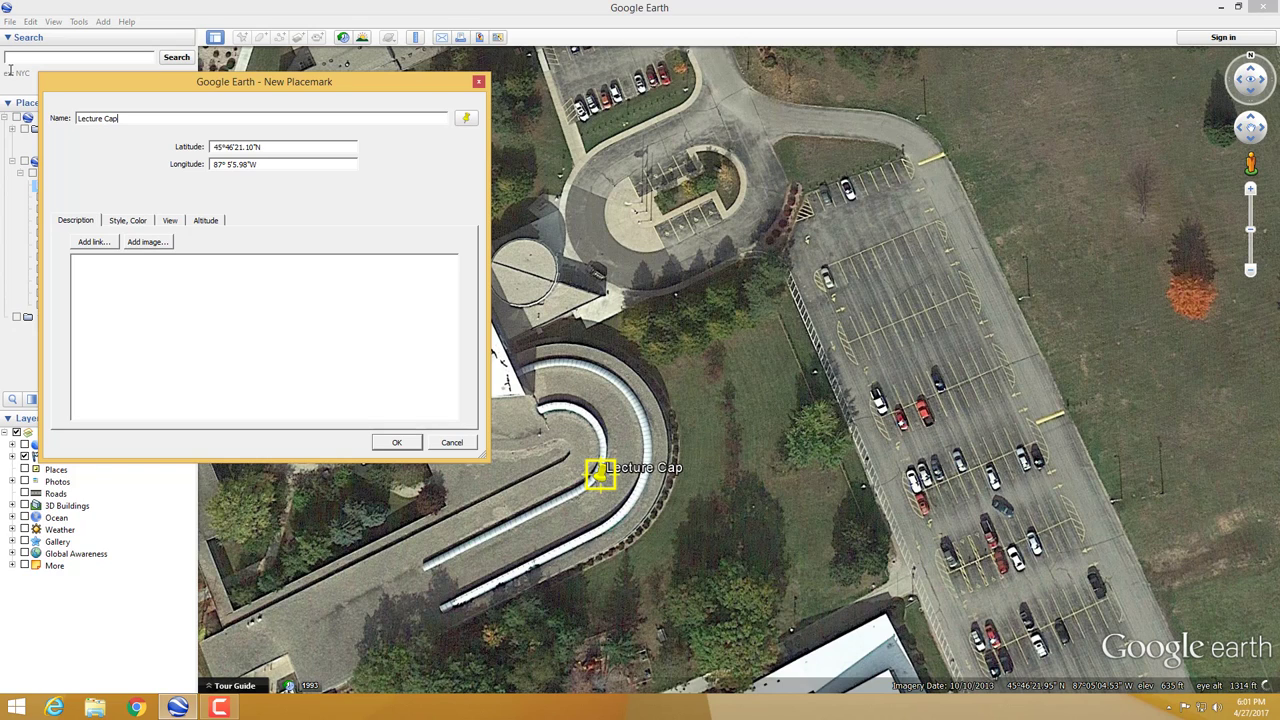
pyautogui.write('ture')
pyautogui.moveTo(363, 84)
pyautogui.mouseDown()
pyautogui.moveTo(366, 119)
pyautogui.moveTo(365, 88)
pyautogui.mouseUp()
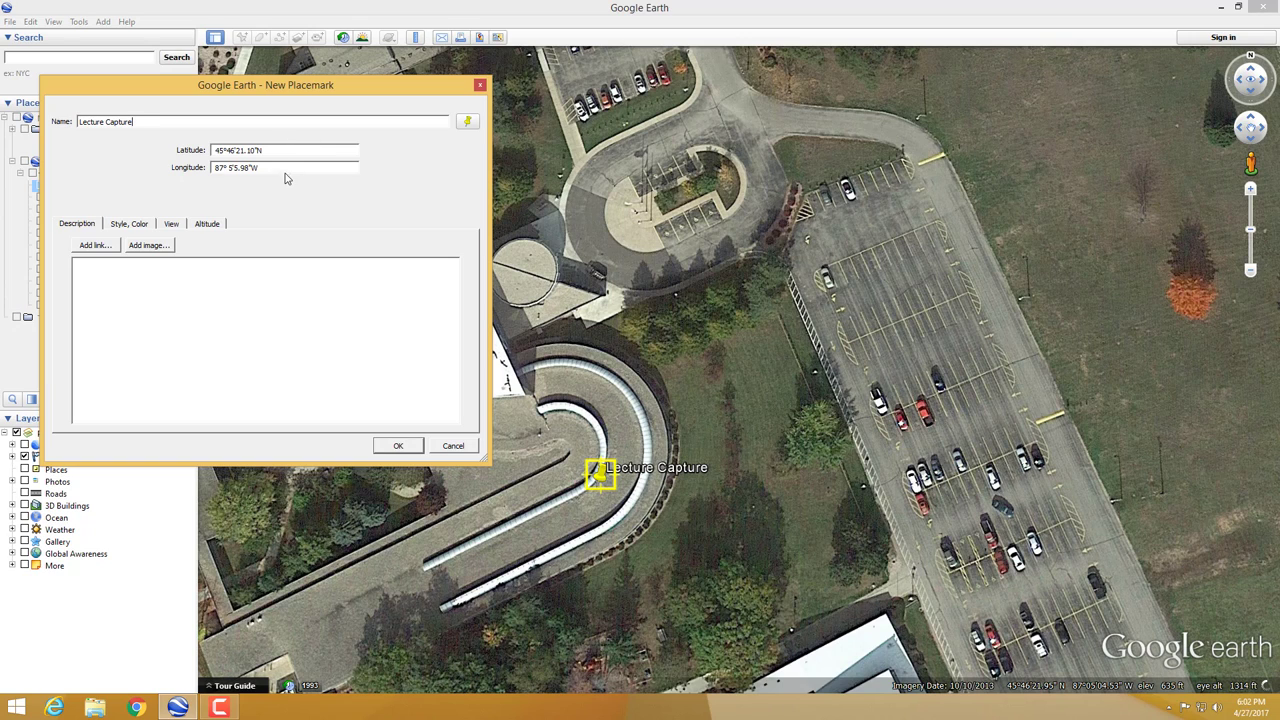
pyautogui.click(206, 225)
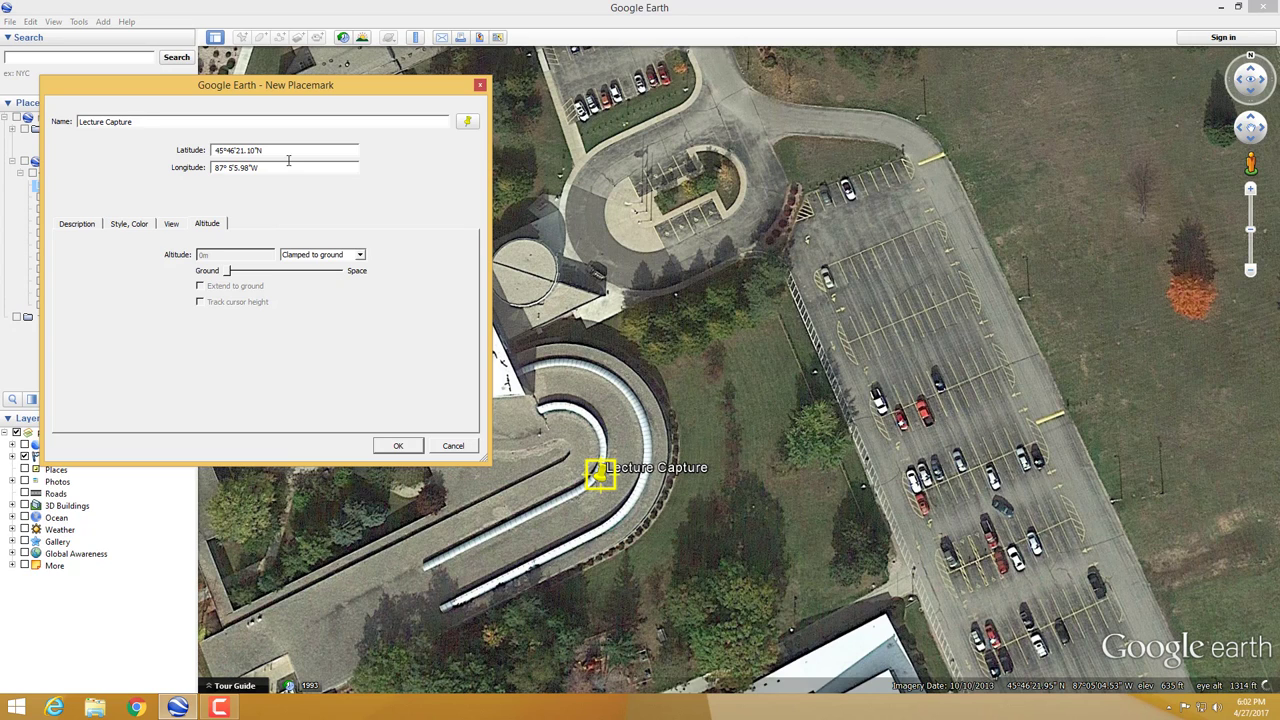
pyautogui.click(399, 446)
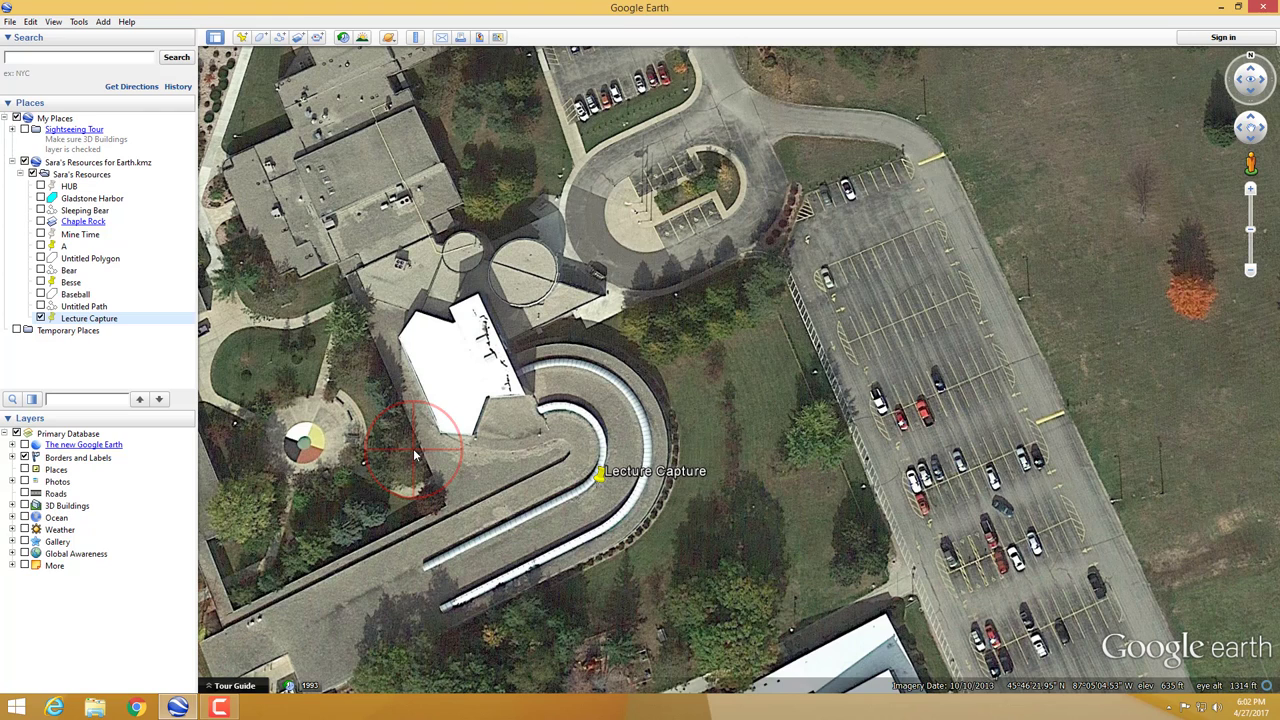
# Step: Fly to Gladstone Harbor and trace a new polygon around the boat basin out to its channel mouth
pyautogui.doubleClick(101, 198)
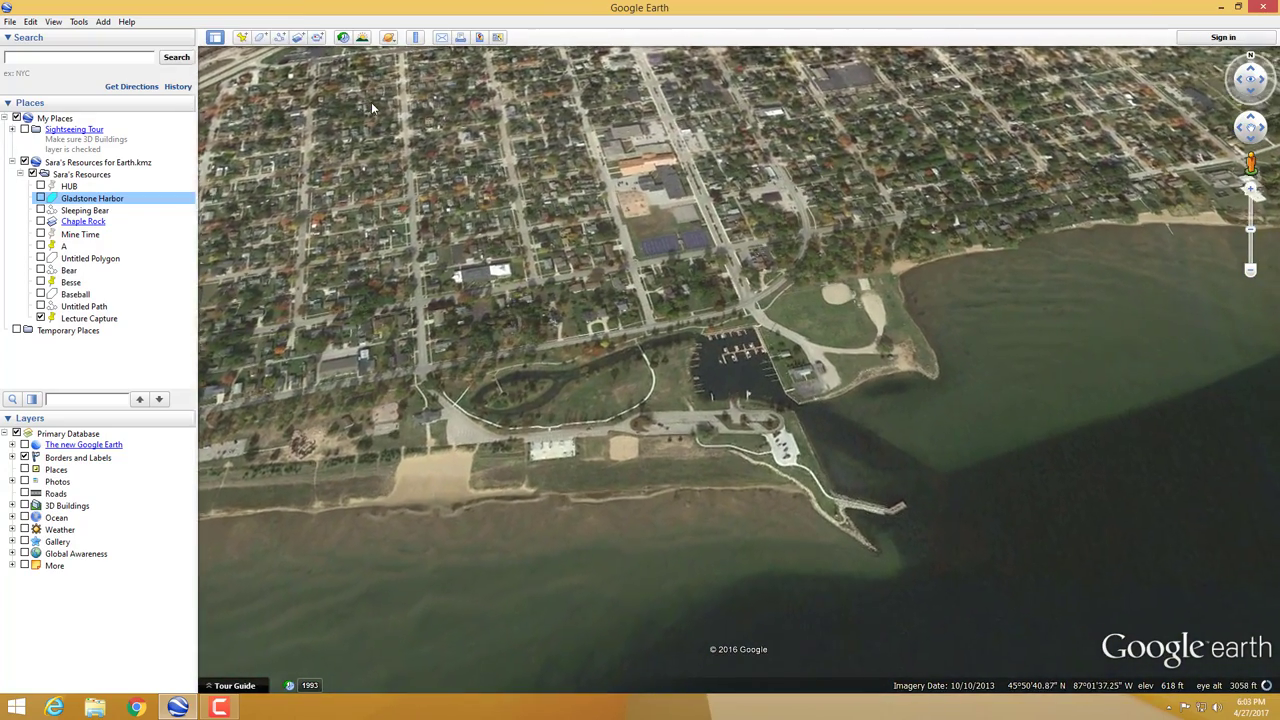
pyautogui.click(261, 38)
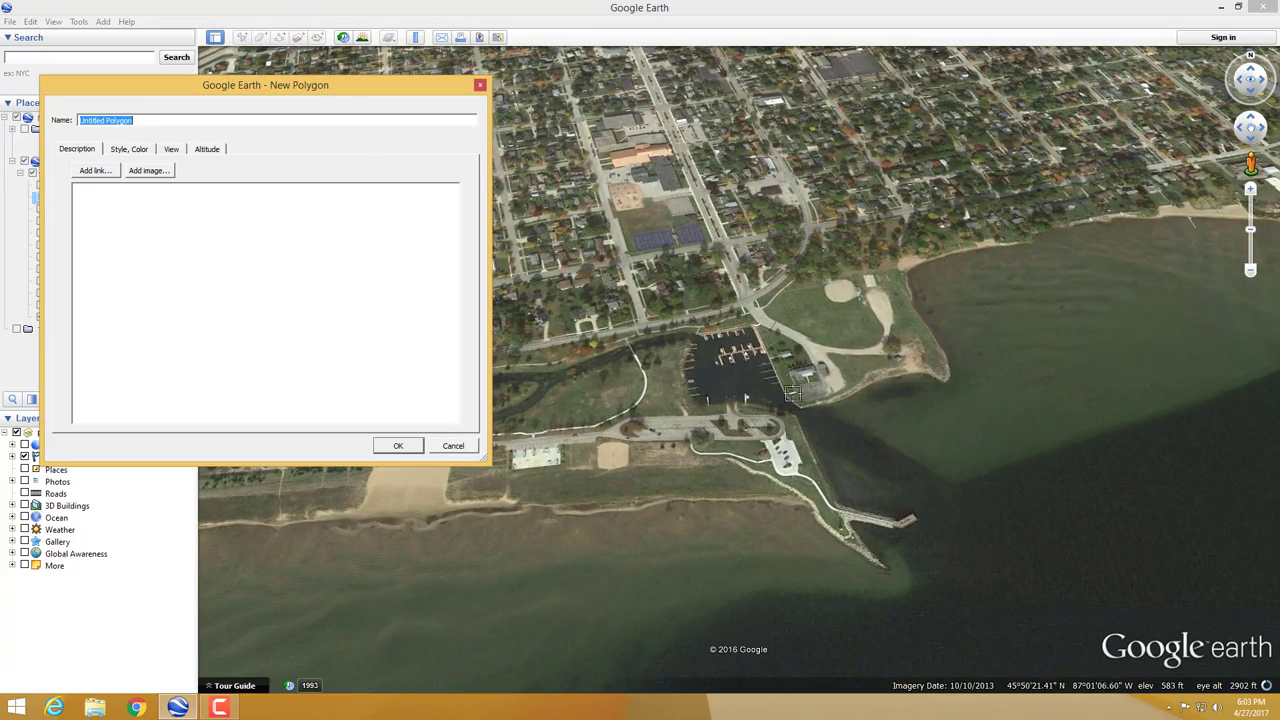
pyautogui.scroll(3, 784, 400)
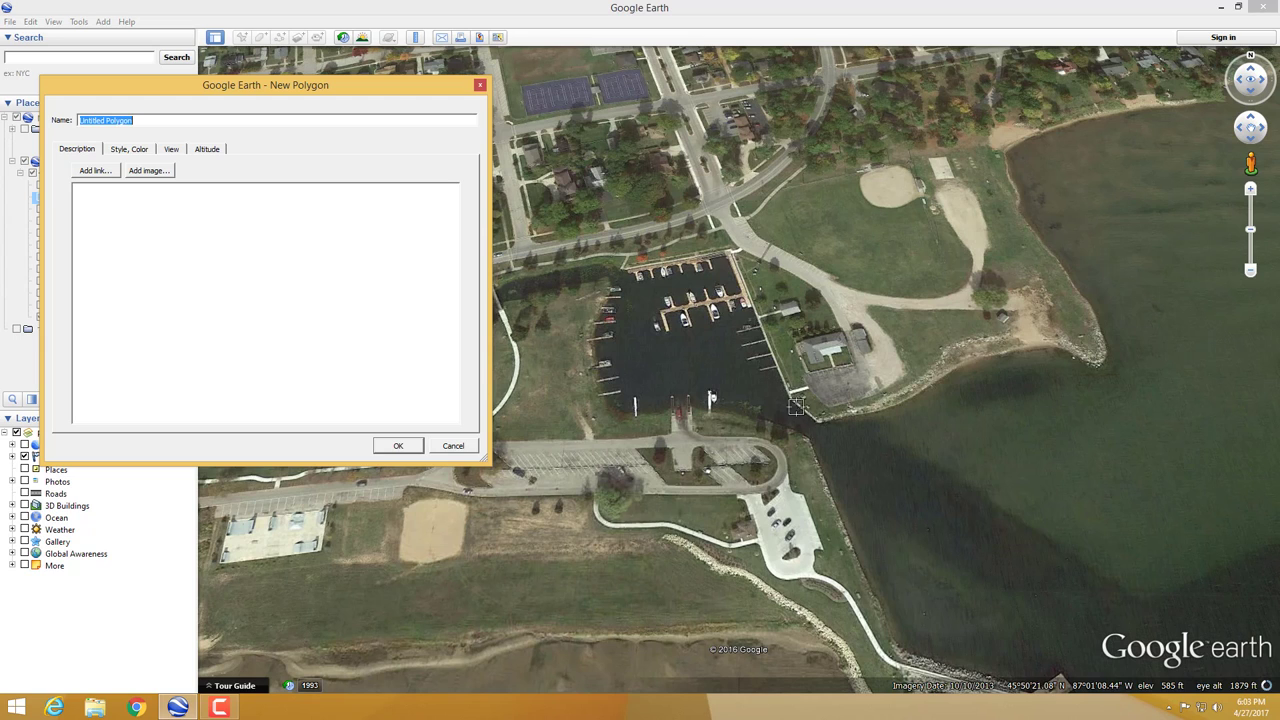
pyautogui.moveTo(816, 420)
pyautogui.mouseDown()
pyautogui.moveTo(781, 386)
pyautogui.moveTo(732, 256)
pyautogui.moveTo(629, 267)
pyautogui.moveTo(594, 348)
pyautogui.moveTo(593, 378)
pyautogui.moveTo(612, 402)
pyautogui.moveTo(706, 405)
pyautogui.moveTo(812, 434)
pyautogui.mouseUp()
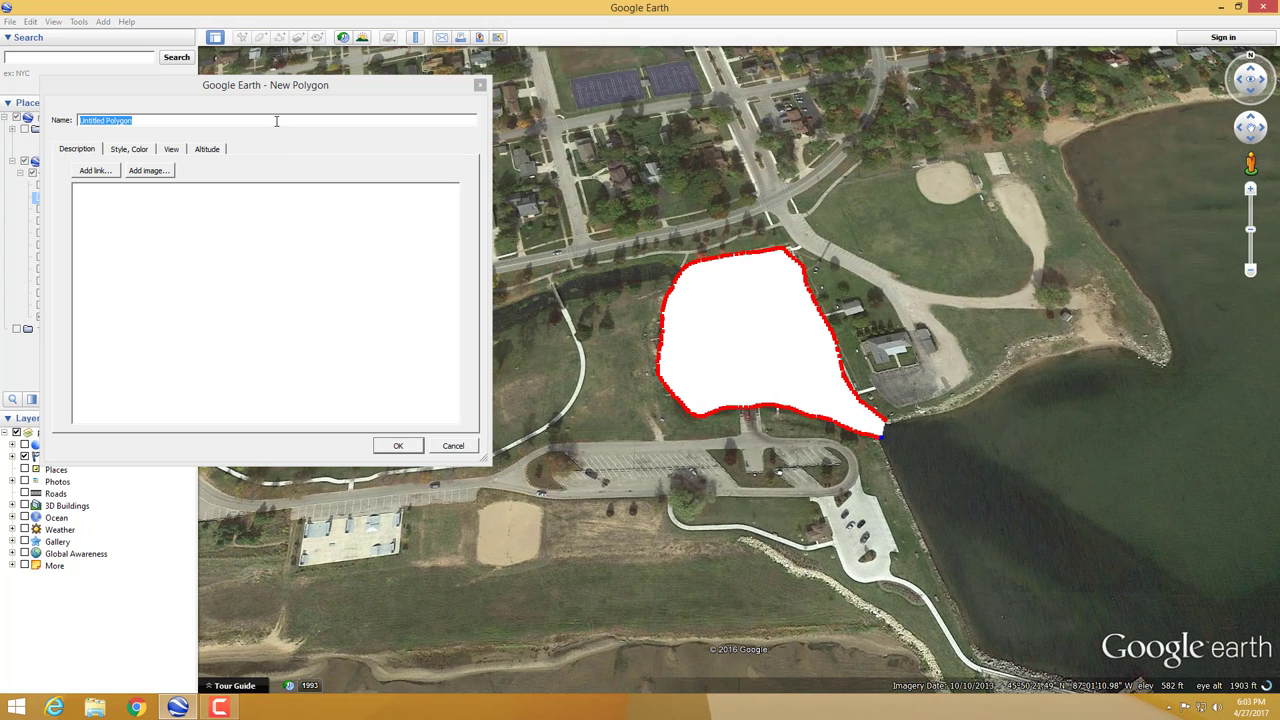
# Step: Name the polygon Marina and set its area color to bright green
pyautogui.click(276, 121)
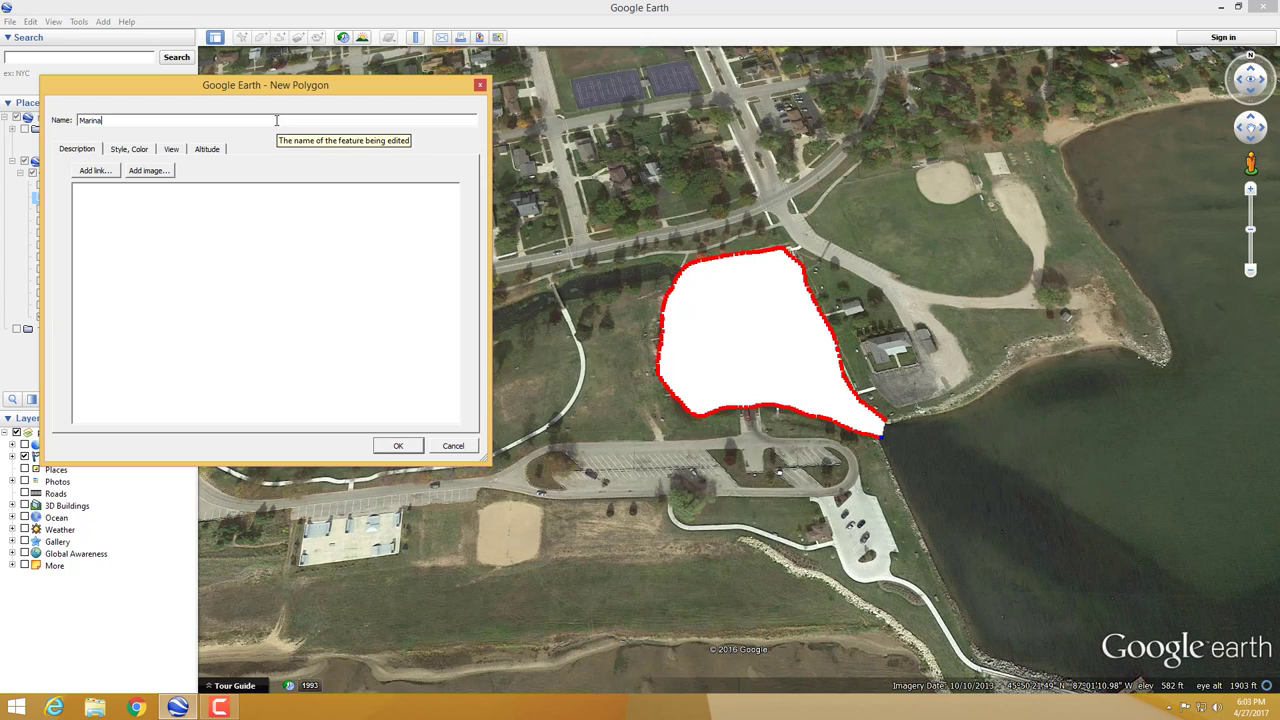
pyautogui.click(130, 150)
pyautogui.click(111, 239)
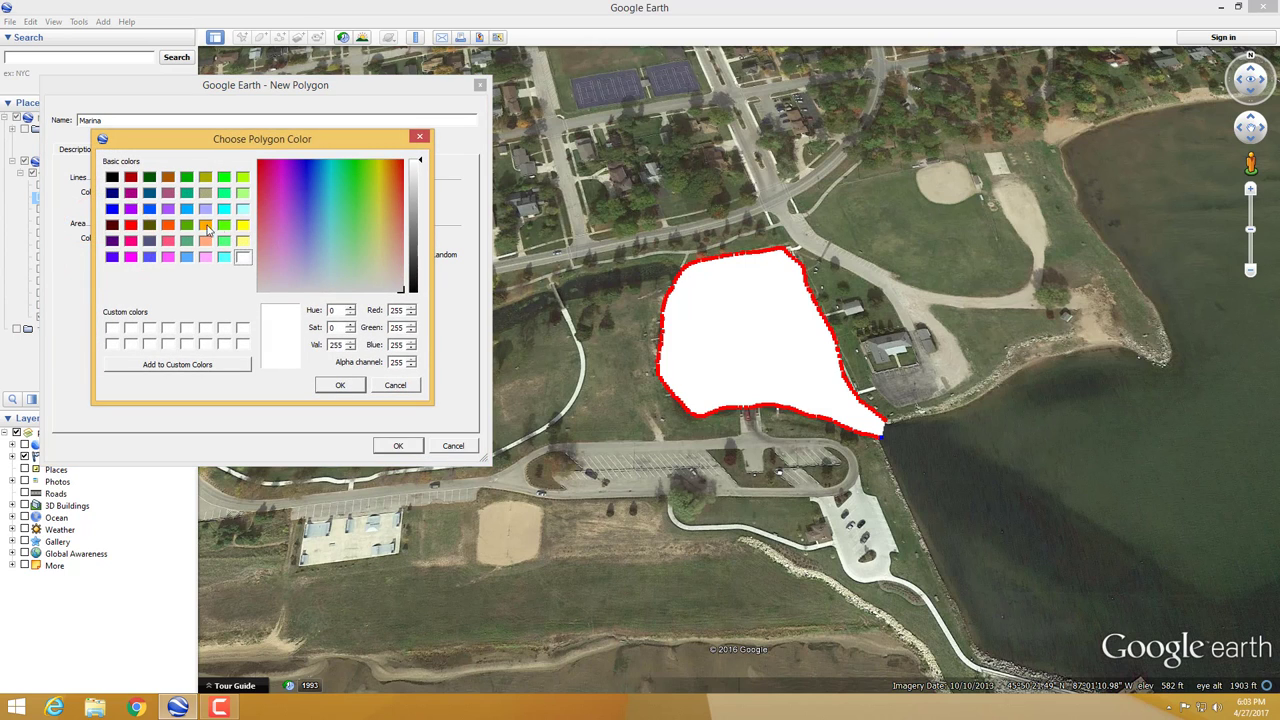
pyautogui.click(223, 226)
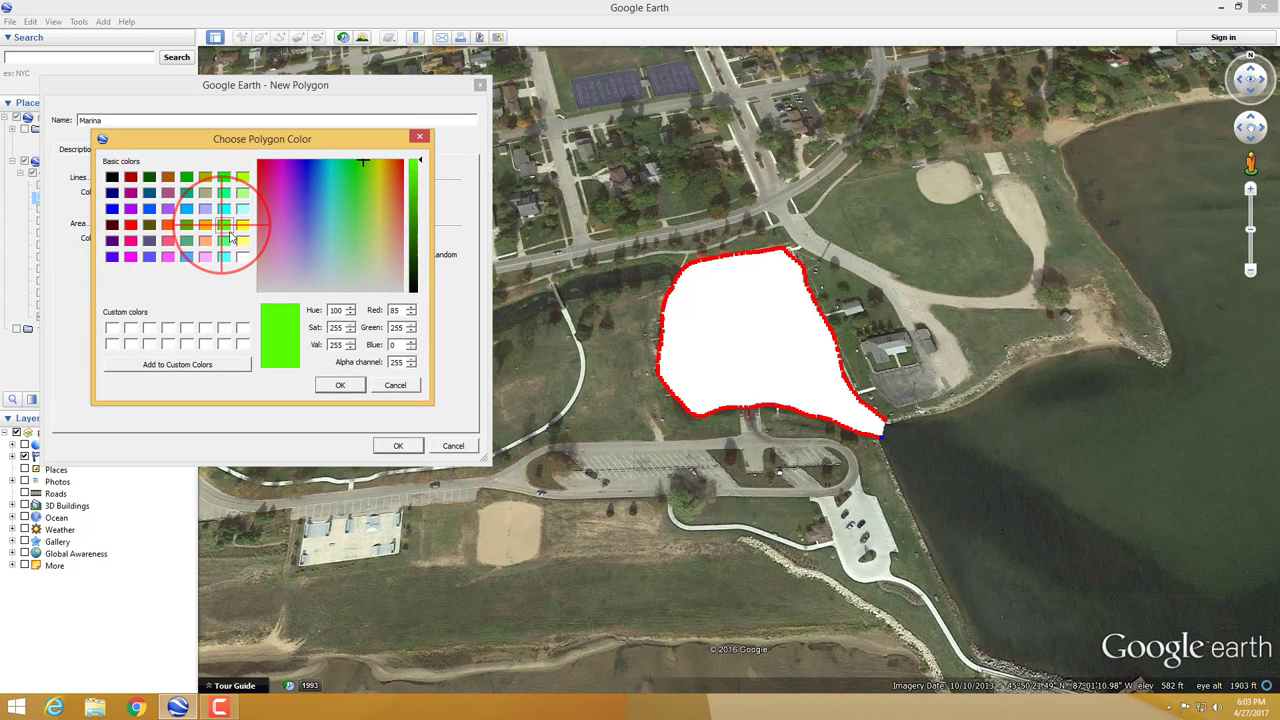
pyautogui.click(356, 385)
# Step: Lower the area opacity of the Marina polygon so the docks show through, and save the polygon
pyautogui.click(272, 241)
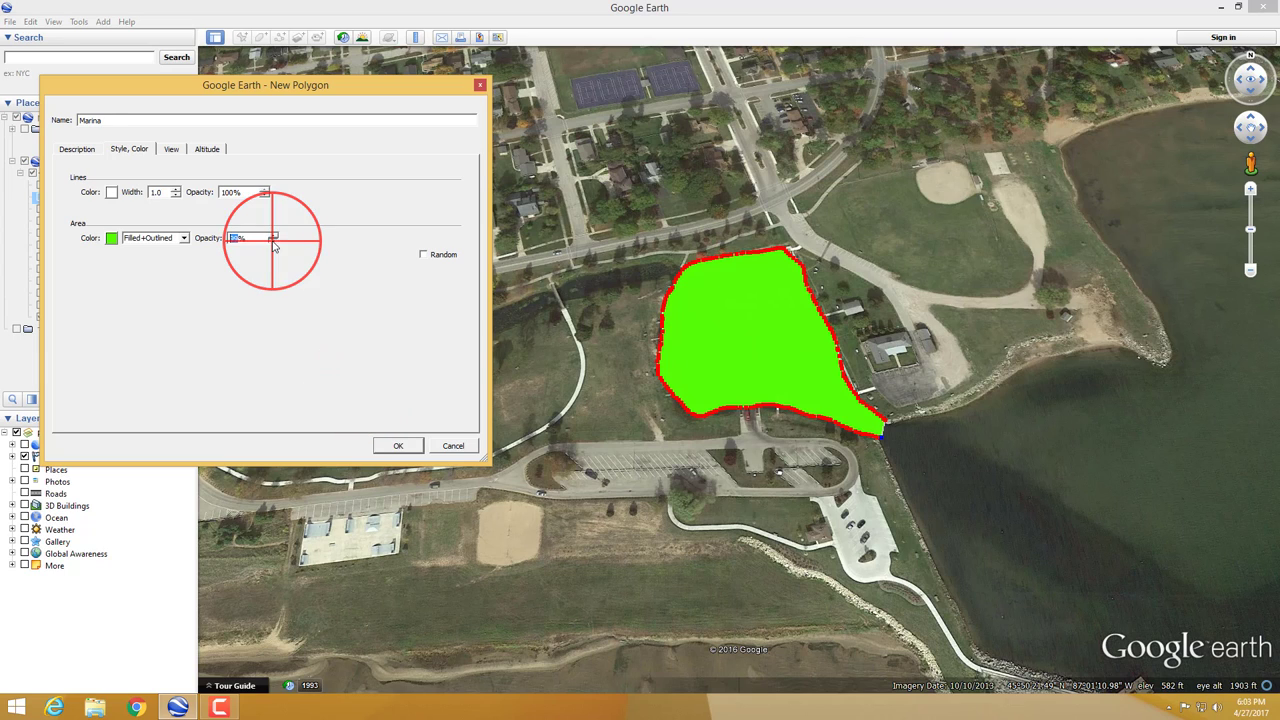
pyautogui.click(273, 242)
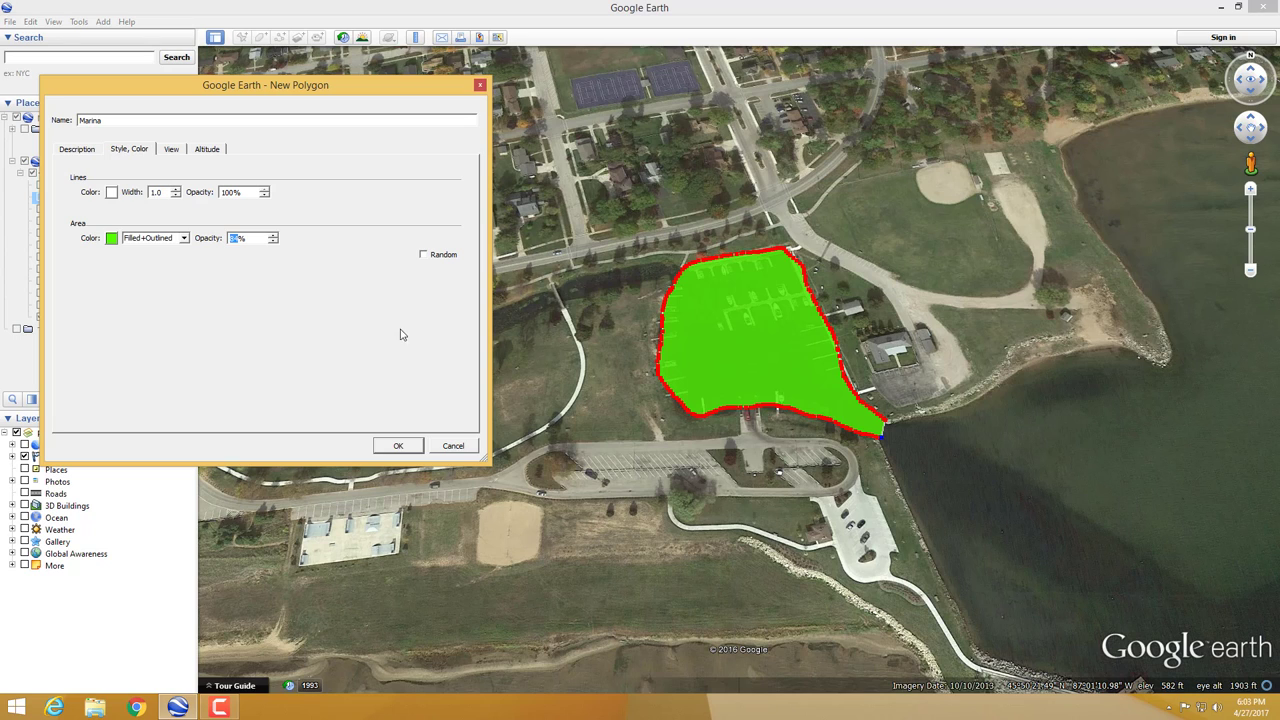
pyautogui.click(397, 446)
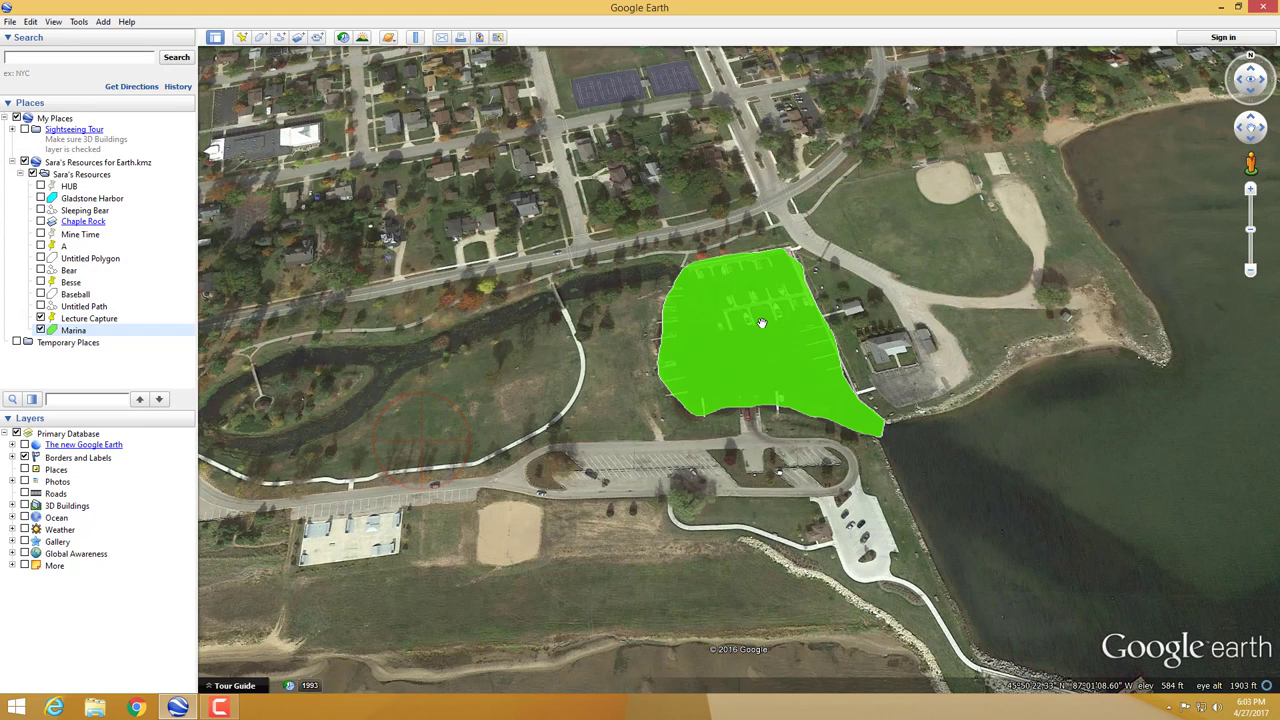
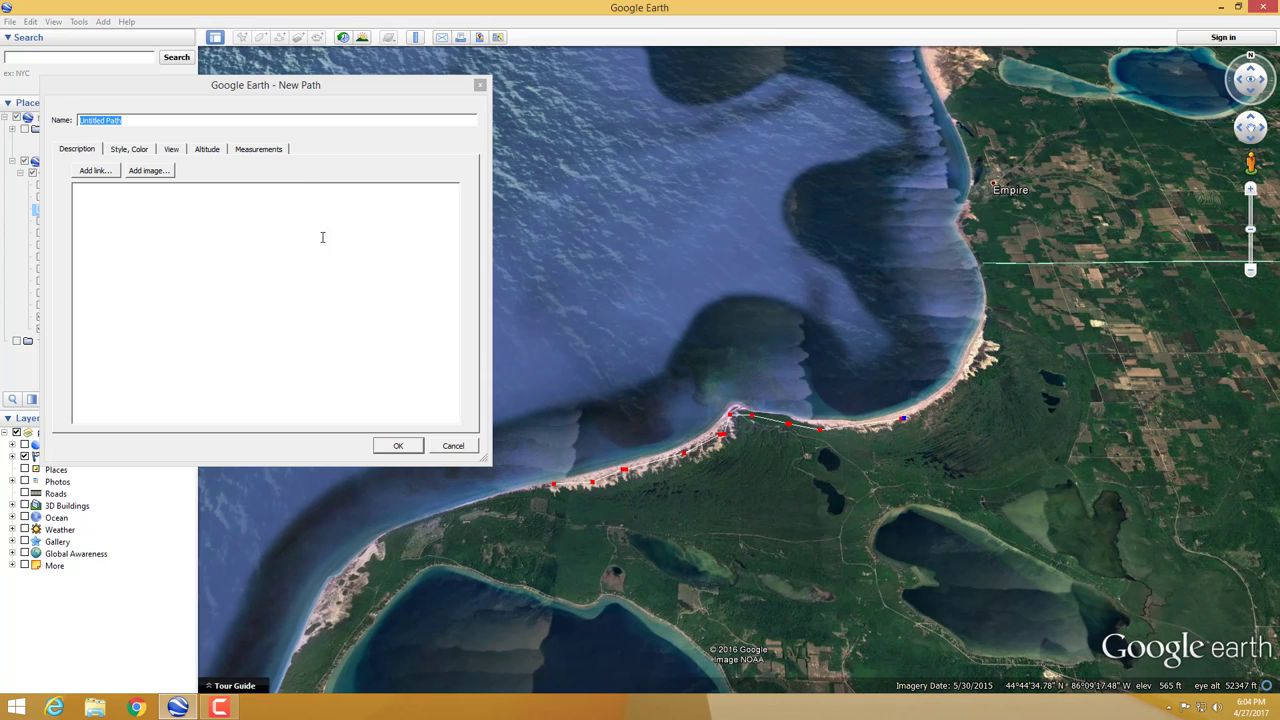
# Step: Name the new shoreline path Little Bear and save it
pyautogui.click(288, 114)
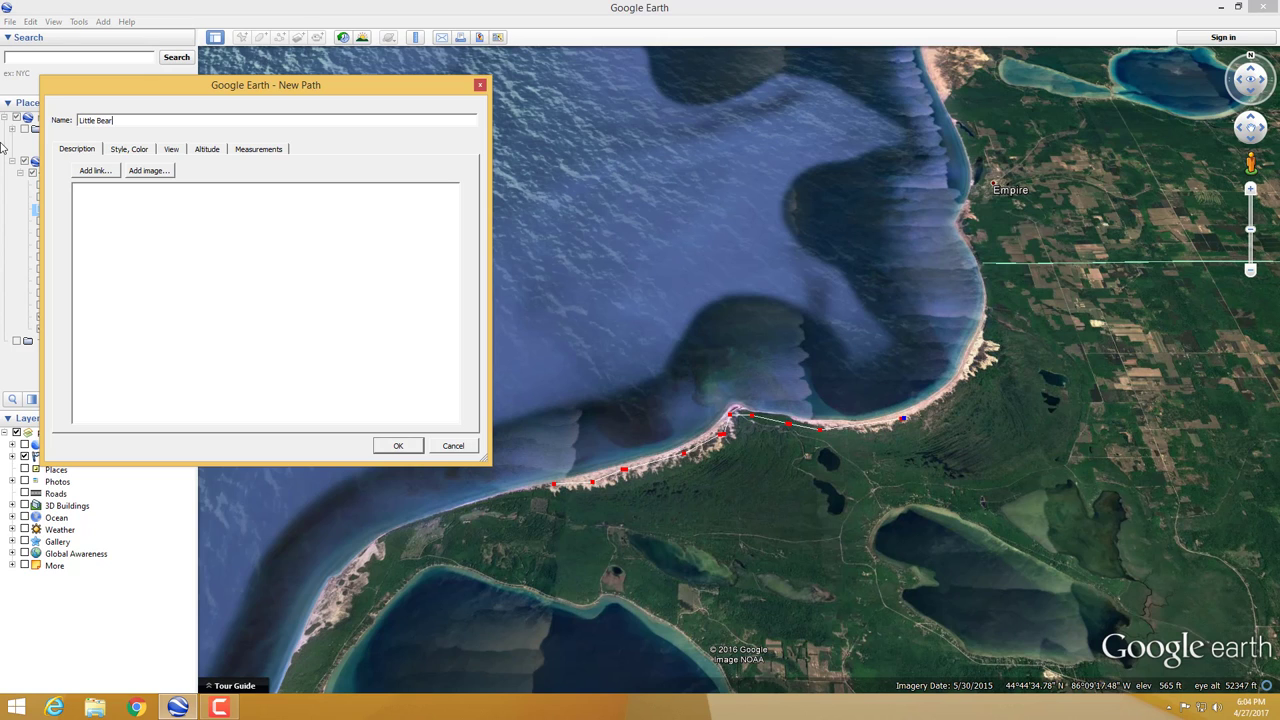
pyautogui.click(414, 445)
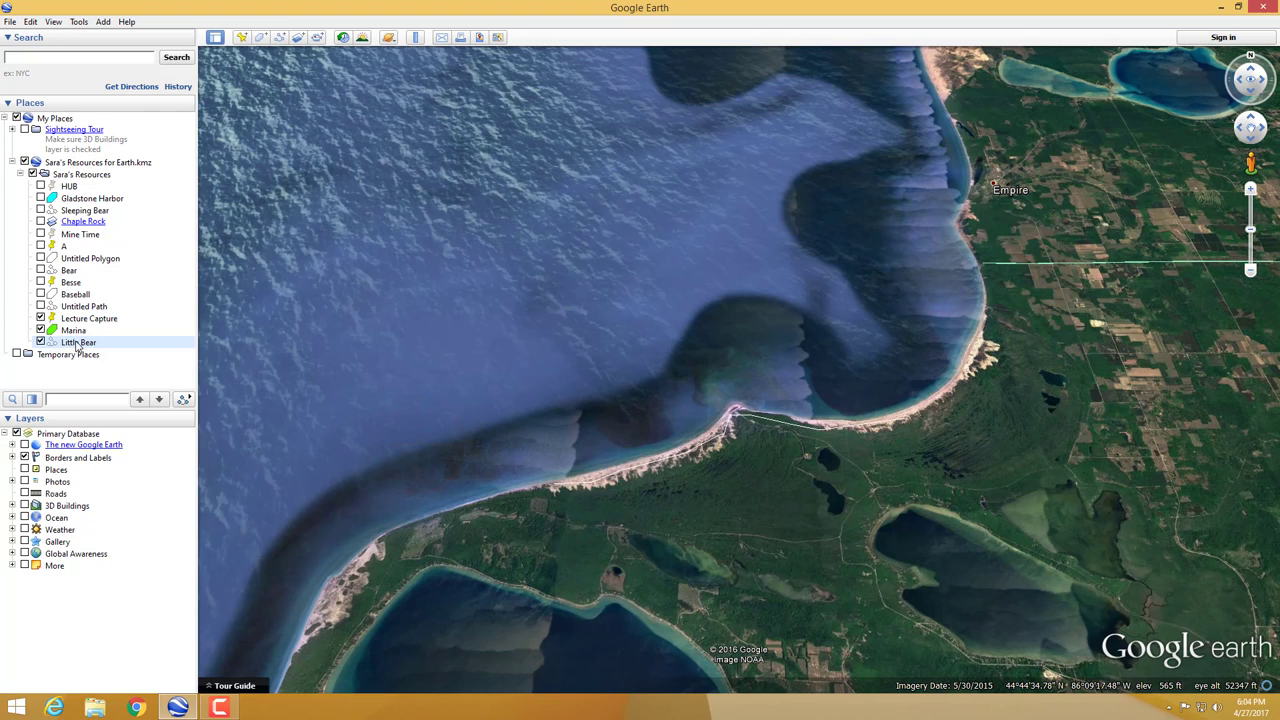
# Step: Examine the elevation profile of the Little Bear path and close the profile
pyautogui.rightClick(110, 353)
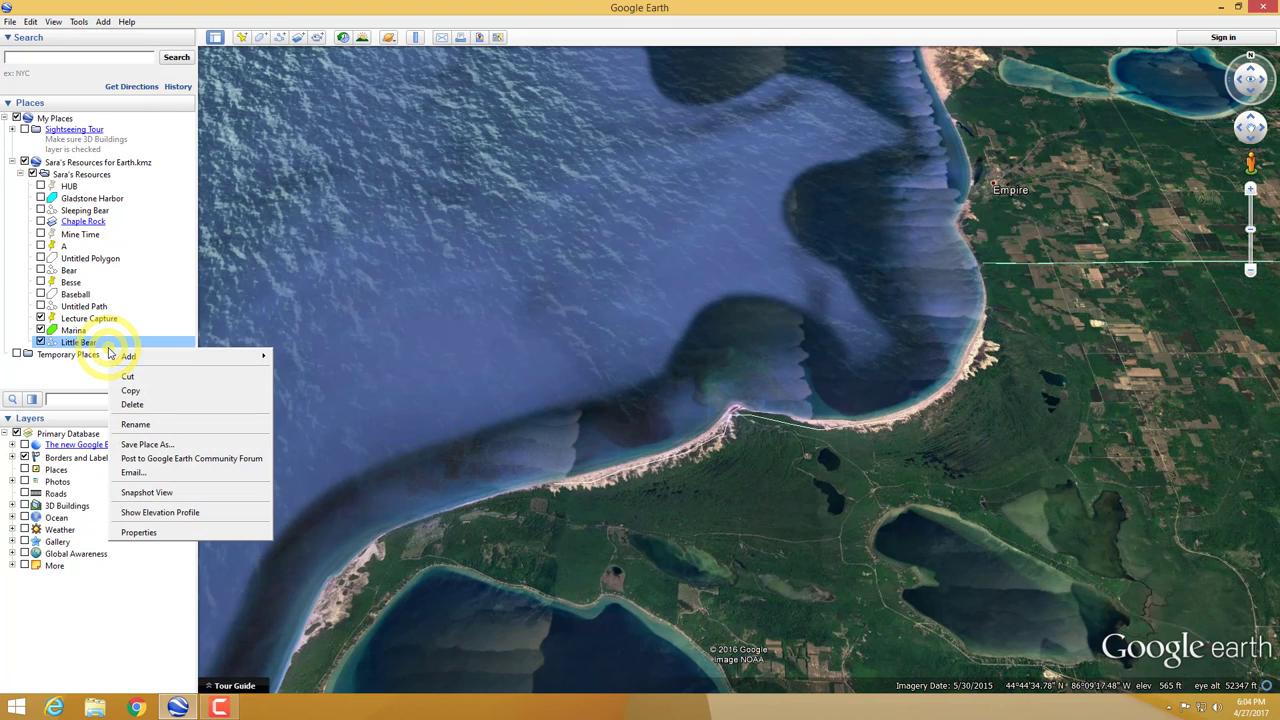
pyautogui.click(224, 511)
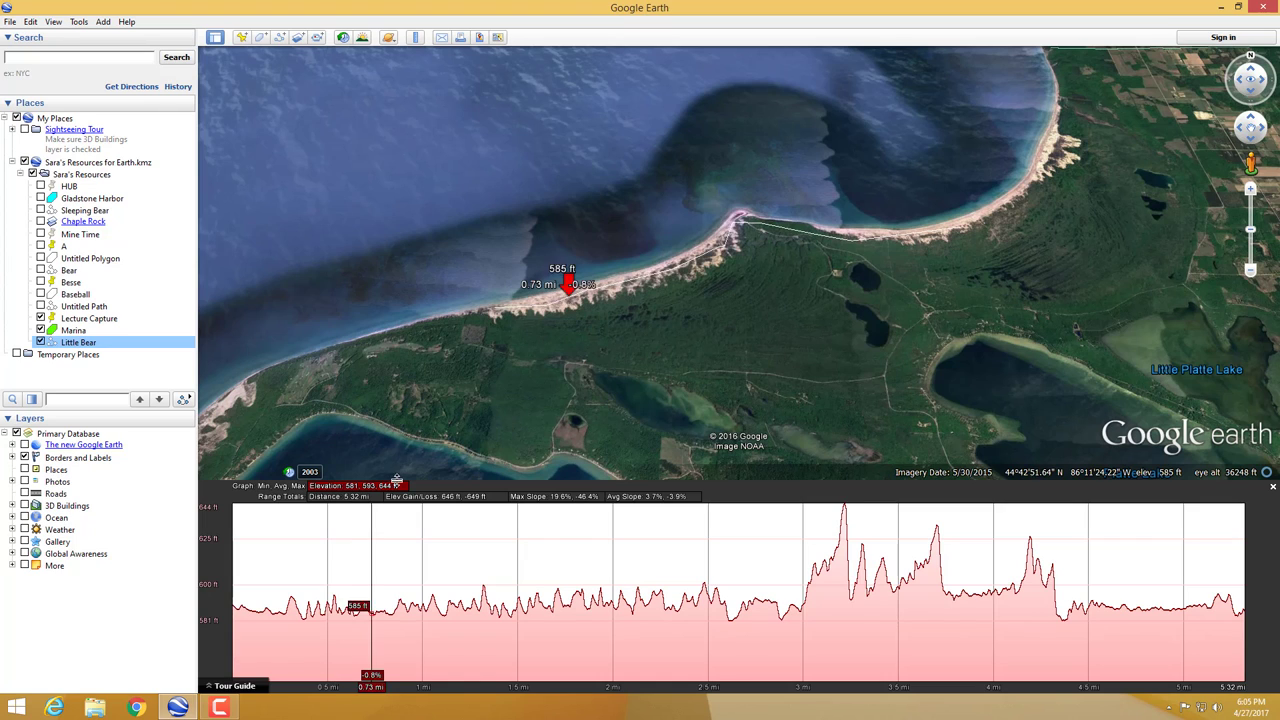
pyautogui.click(1273, 488)
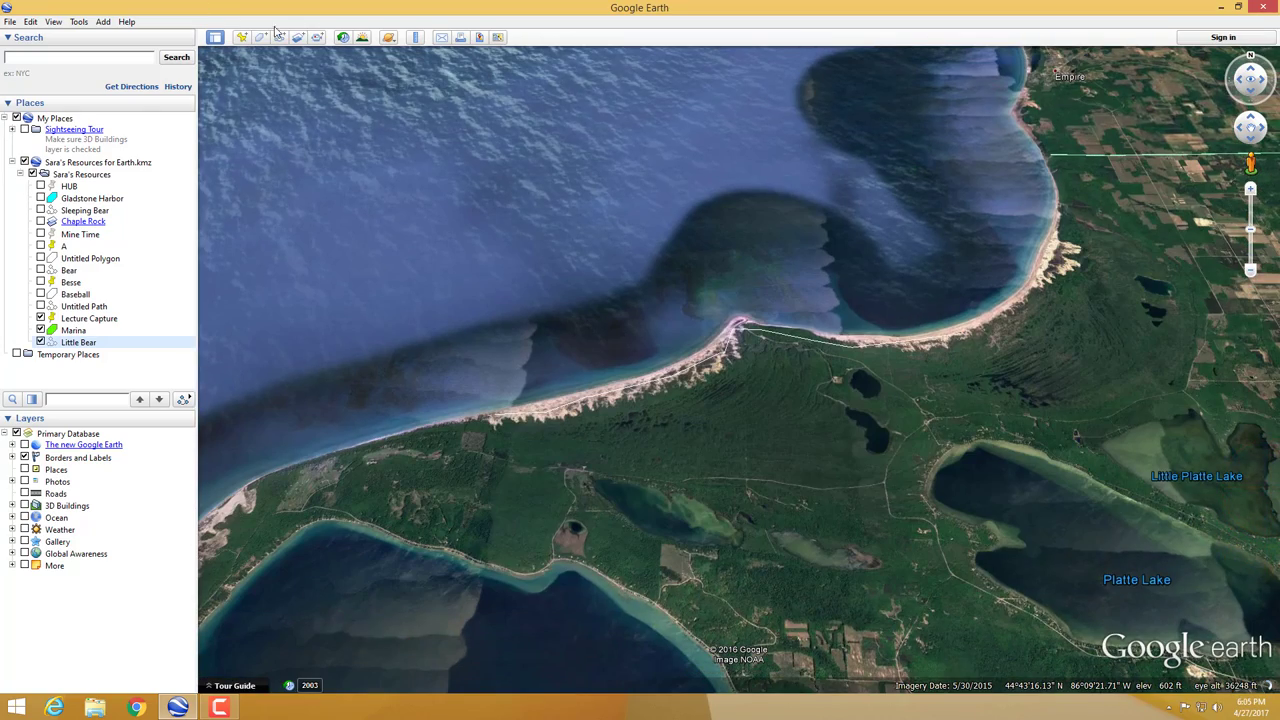
# Step: Fly to the saved Chaple Rock place and turn on its image overlay
pyautogui.doubleClick(138, 223)
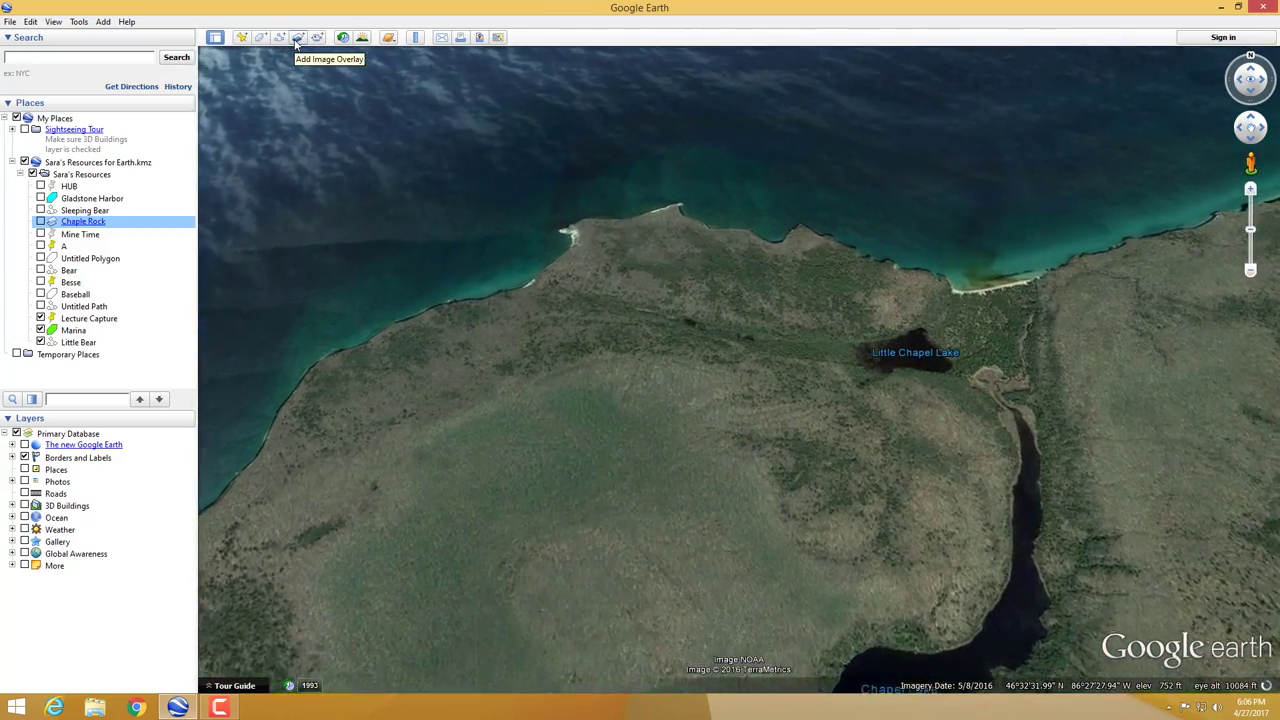
pyautogui.click(40, 221)
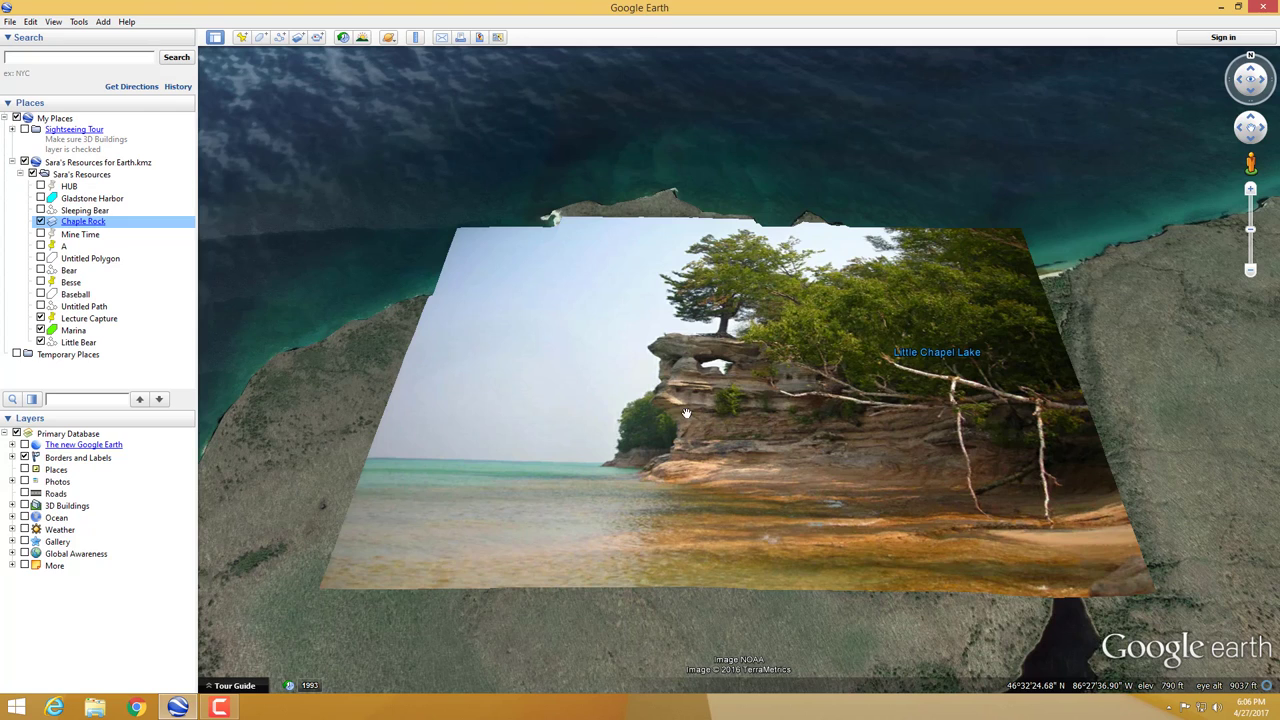
pyautogui.click(791, 371)
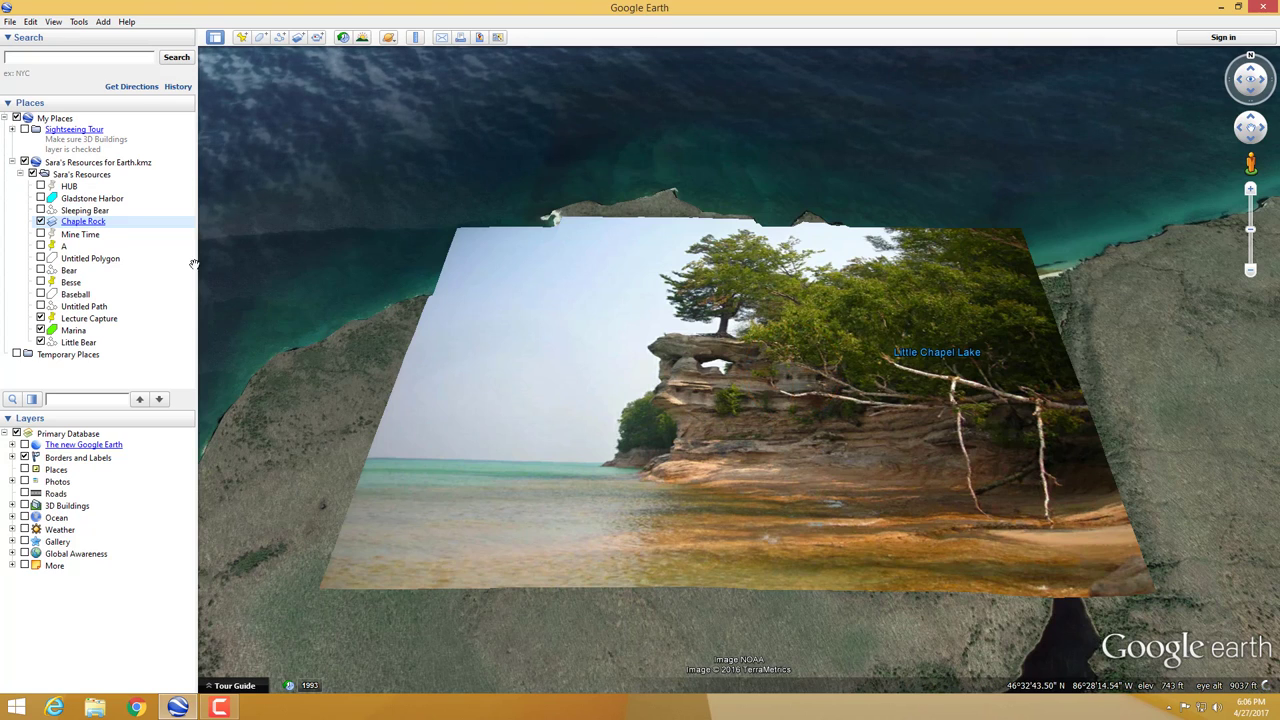
# Step: Examine the image link in the Chaple Rock overlay's properties and close them without changes
pyautogui.rightClick(104, 226)
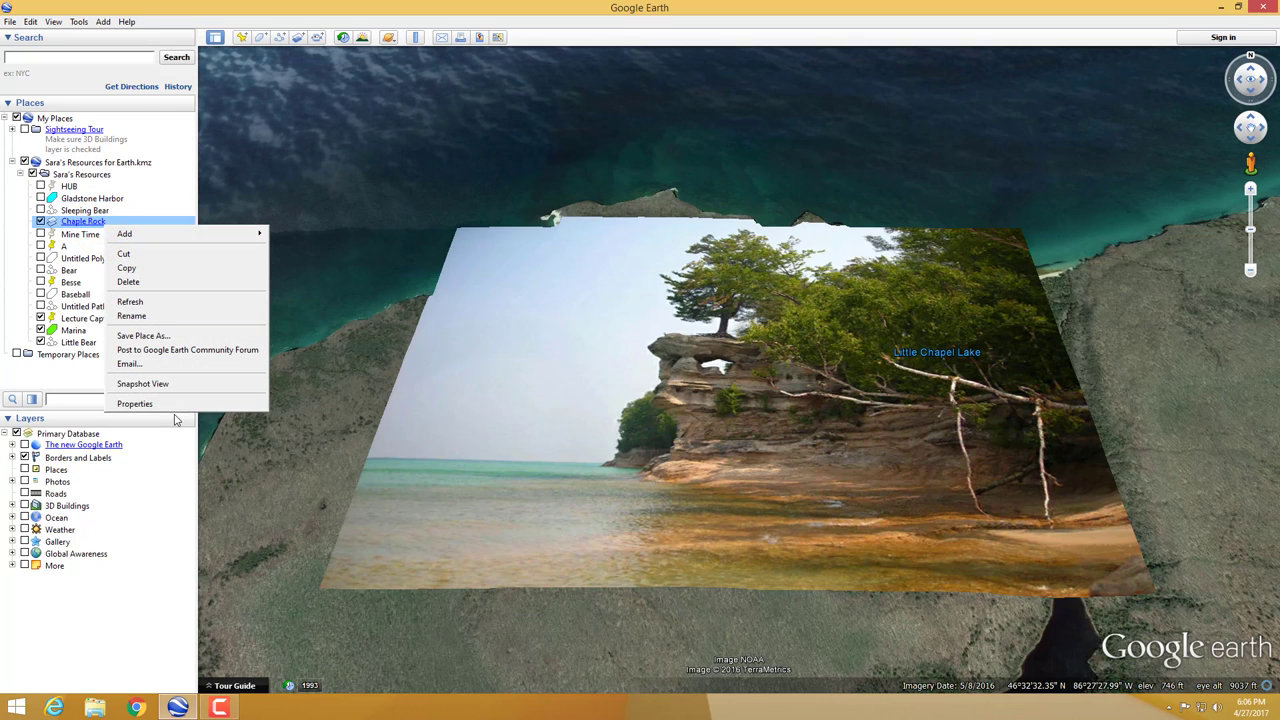
pyautogui.click(173, 405)
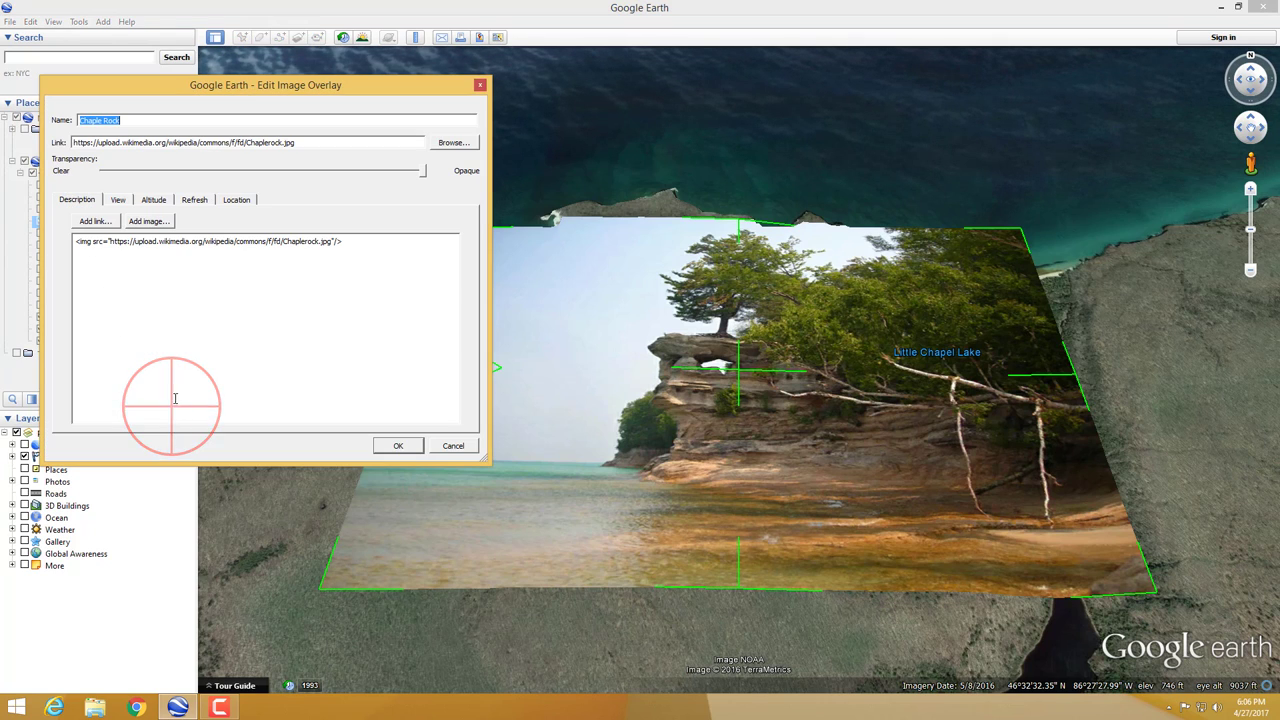
pyautogui.moveTo(296, 142); pyautogui.dragTo(72, 142)
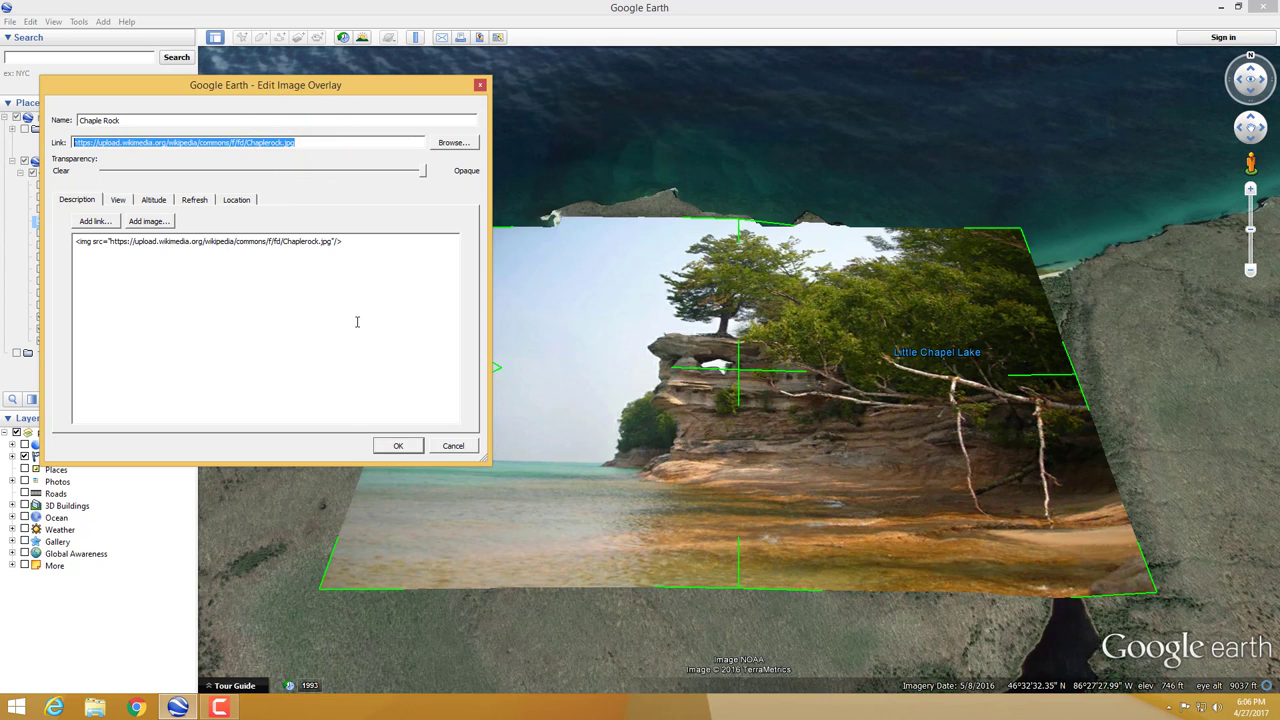
pyautogui.click(479, 85)
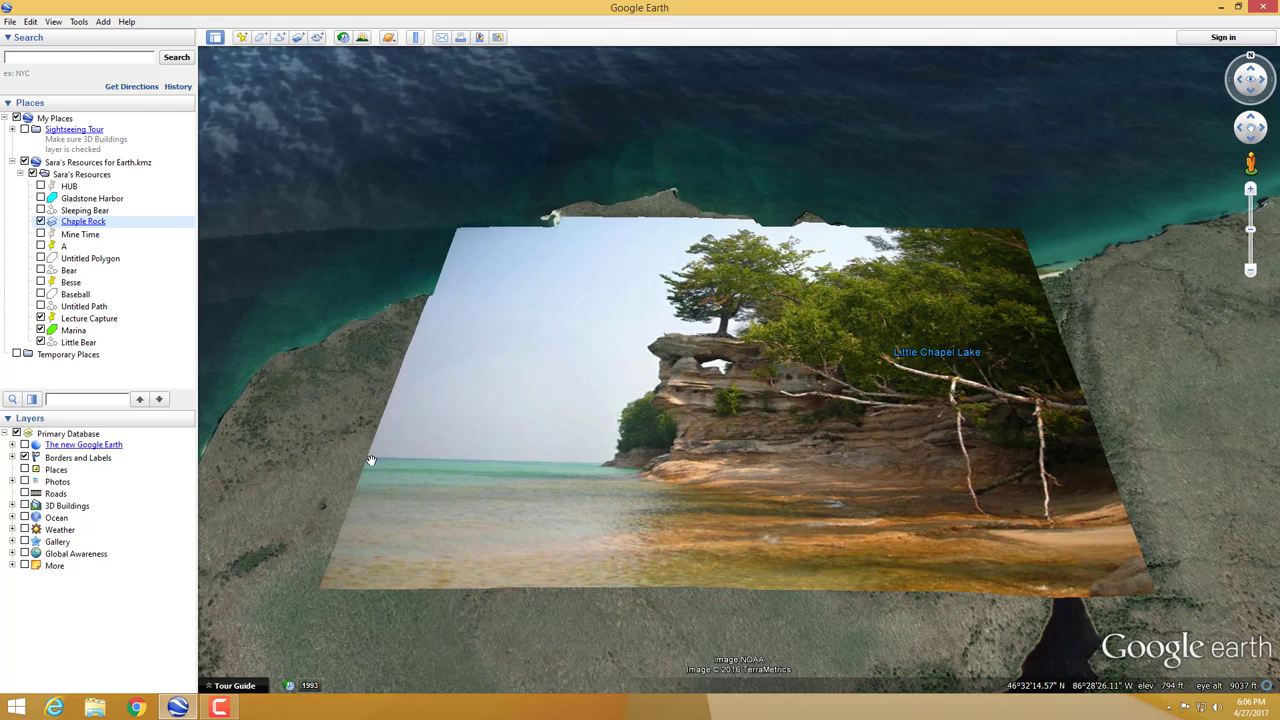
# Step: Record a short tour moving from the Chaple Rock overlay along the shoreline and over the lake, and discard the recording
pyautogui.click(316, 38)
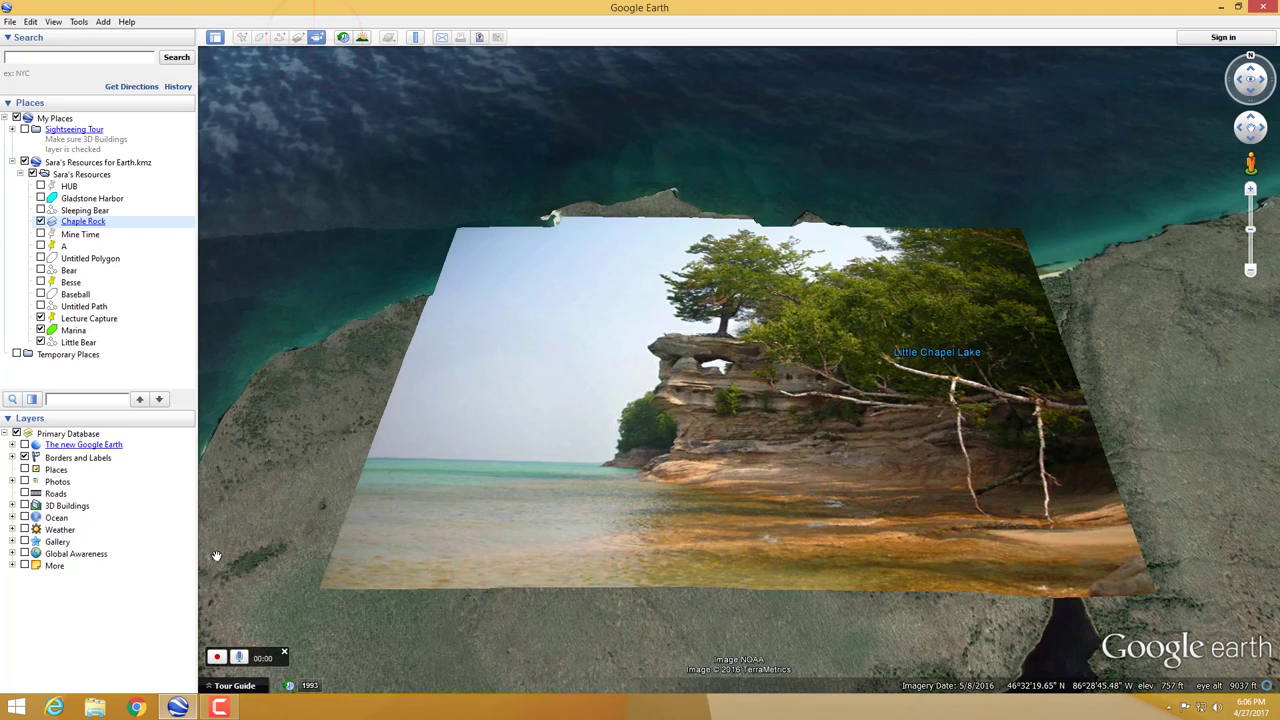
pyautogui.click(217, 657)
pyautogui.click(760, 527)
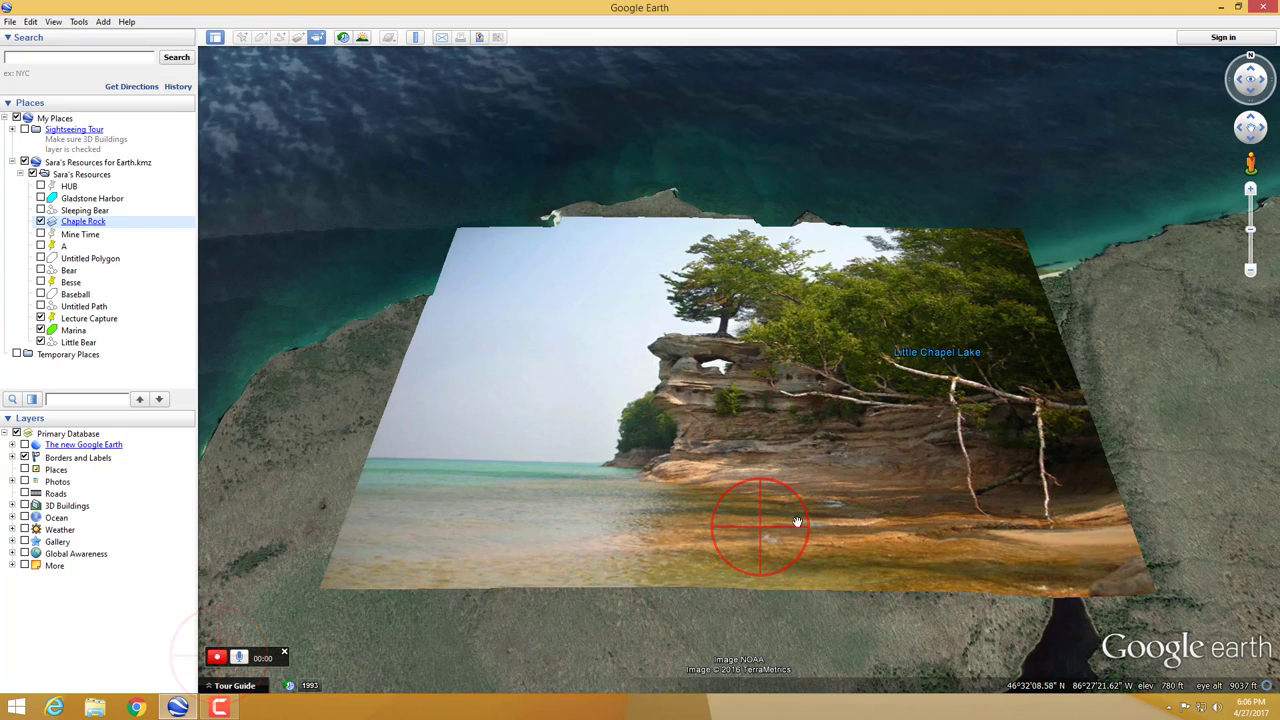
pyautogui.doubleClick(1100, 429)
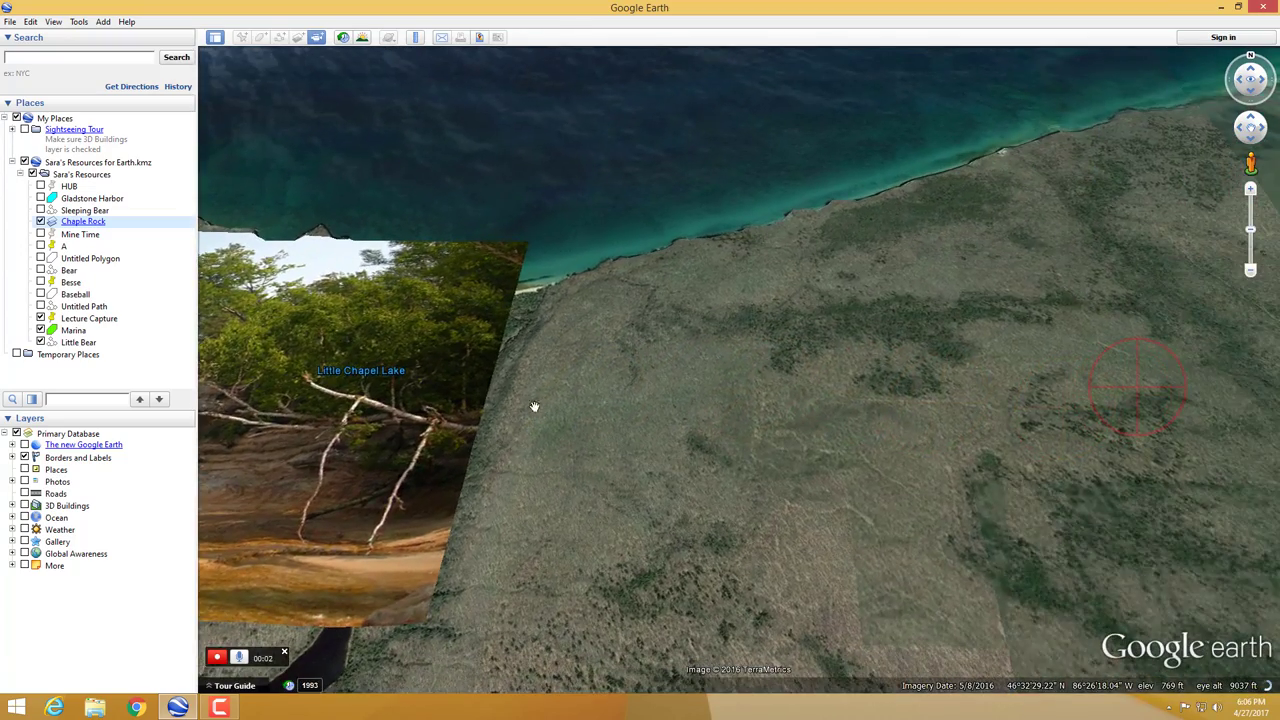
pyautogui.doubleClick(977, 273)
pyautogui.doubleClick(1140, 322)
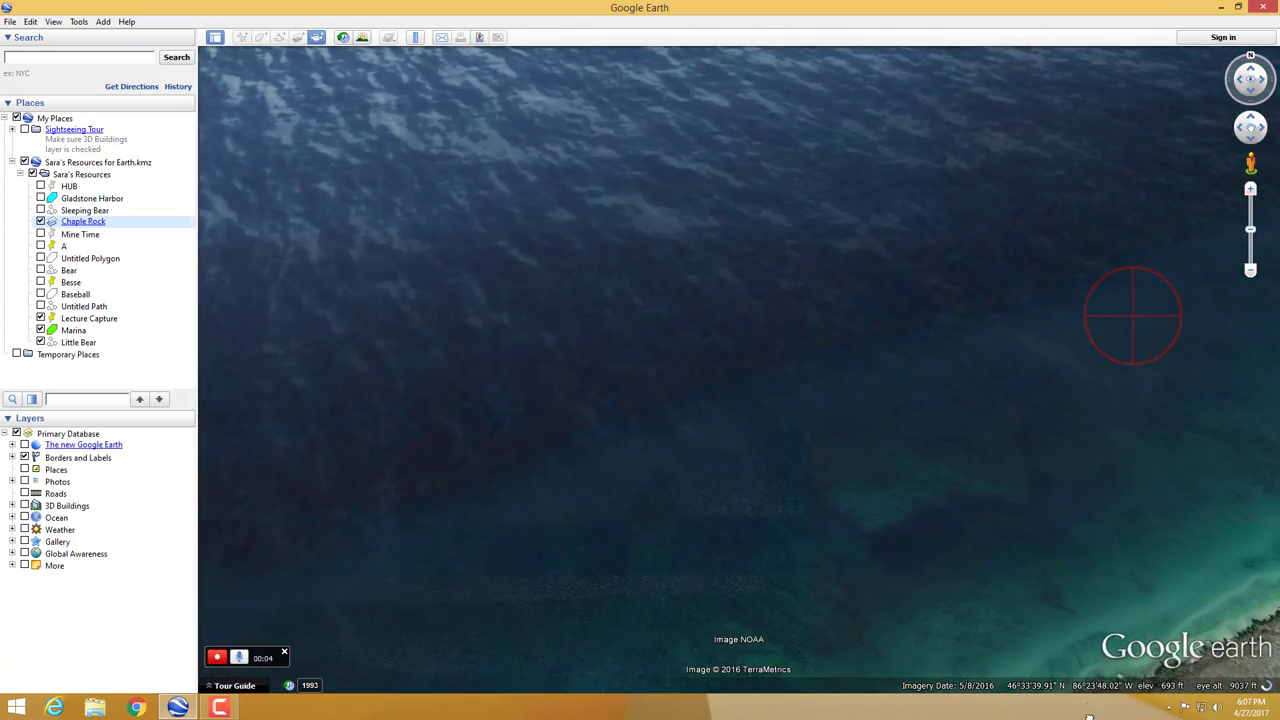
pyautogui.doubleClick(597, 163)
pyautogui.doubleClick(563, 163)
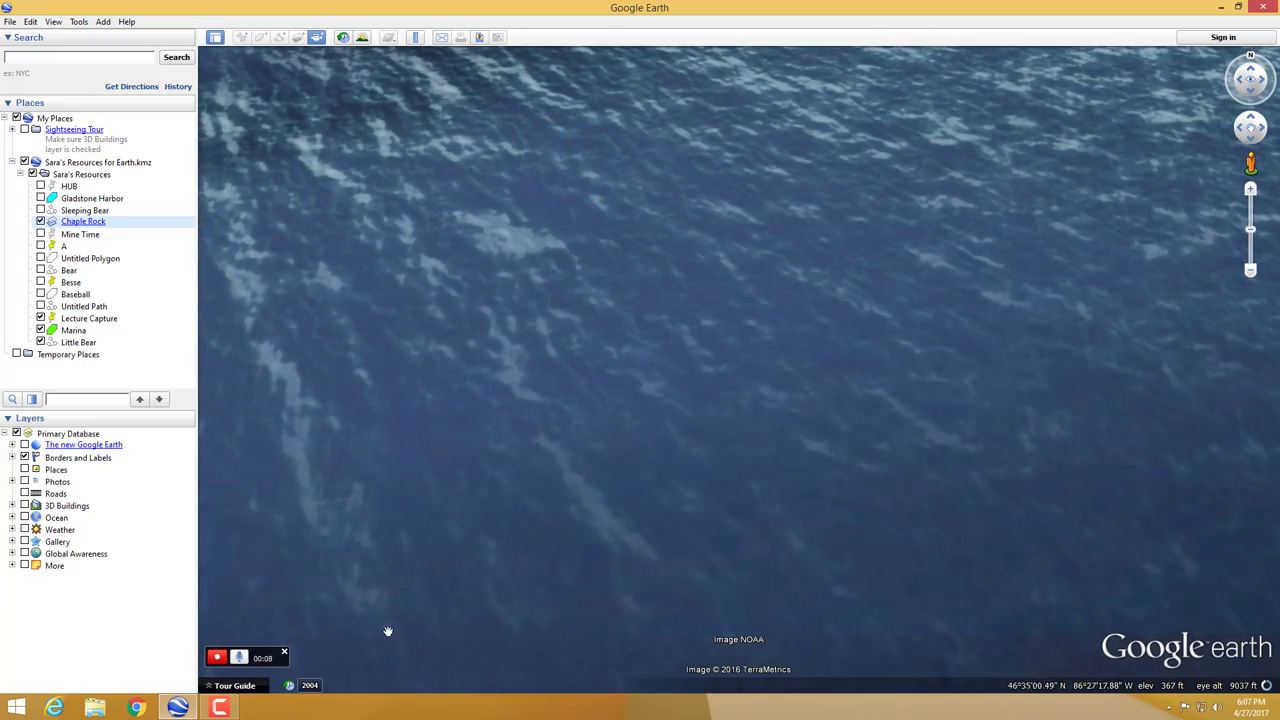
pyautogui.click(217, 658)
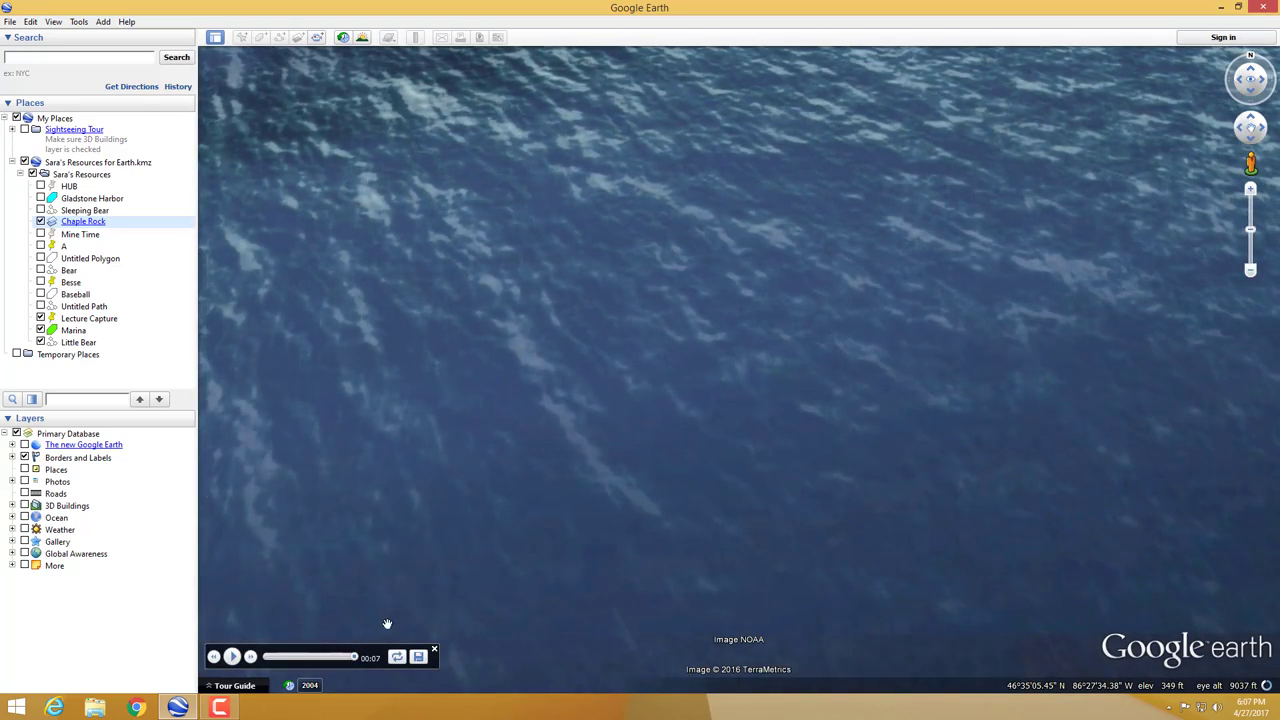
pyautogui.click(434, 650)
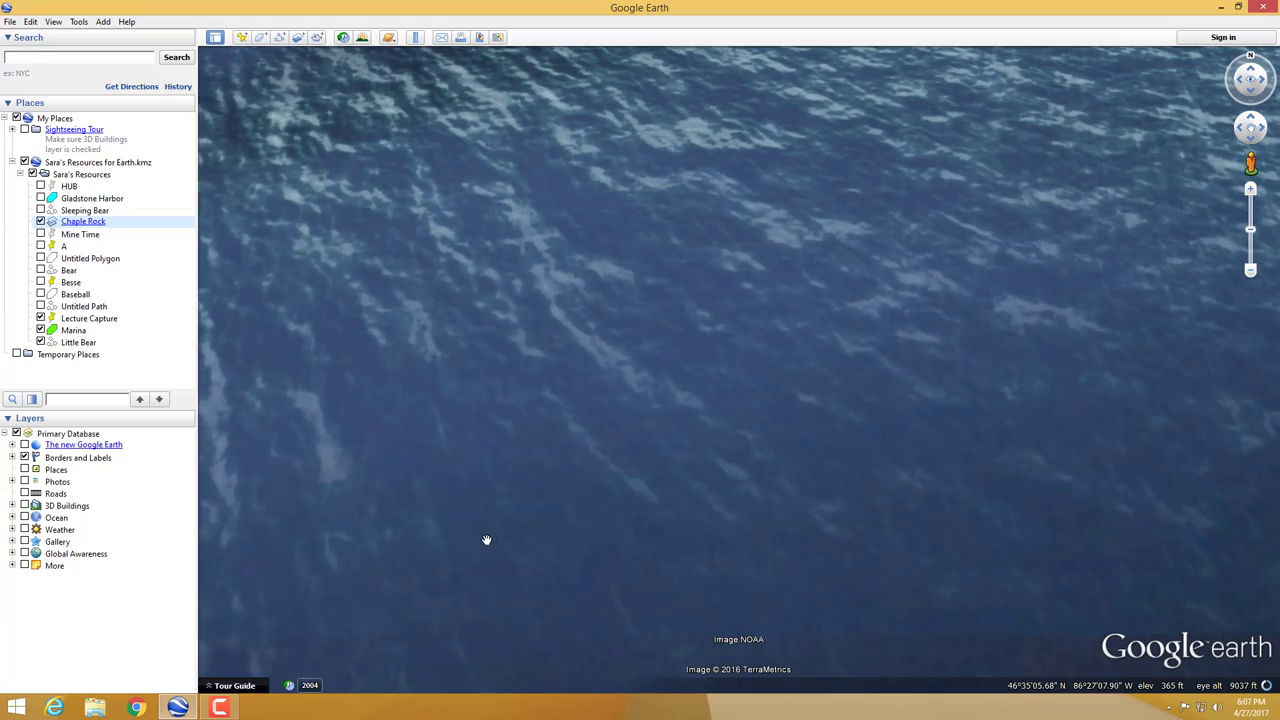
# Step: Fly to the saved Mine Time place
pyautogui.moveTo(486, 540); pyautogui.dragTo(634, 186)
pyautogui.moveTo(639, 394); pyautogui.dragTo(663, 331)
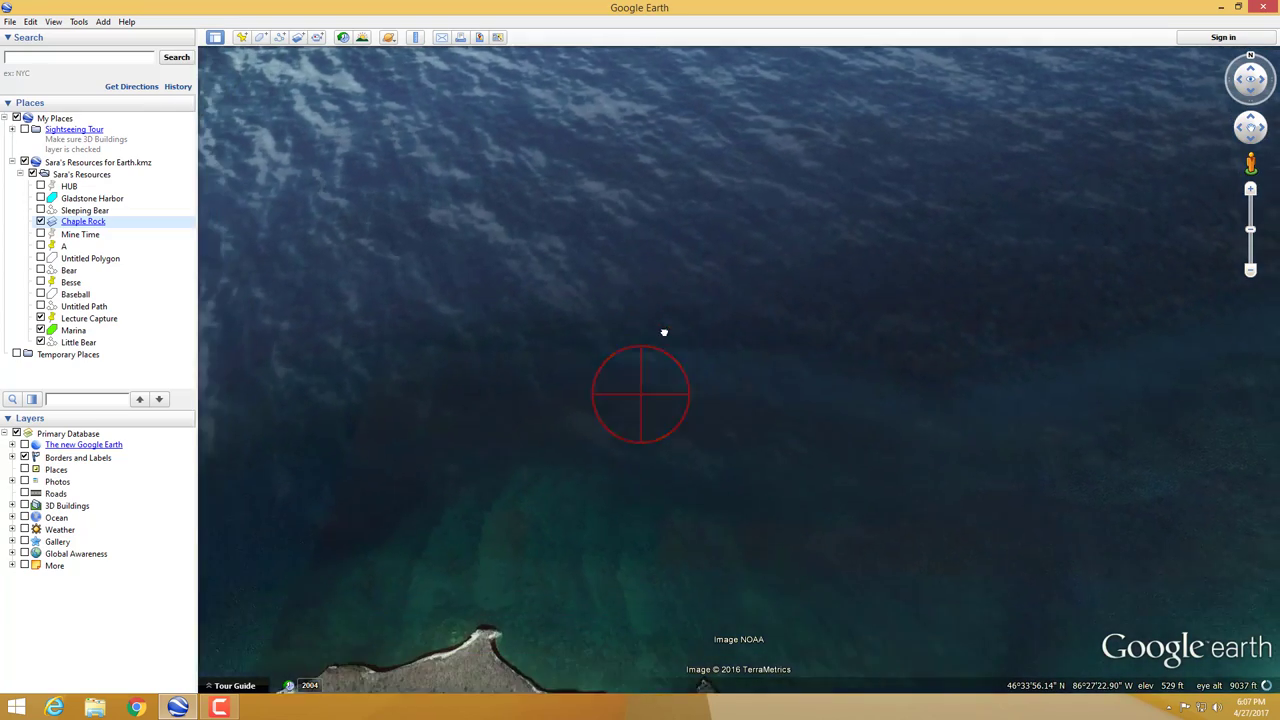
pyautogui.moveTo(714, 366); pyautogui.dragTo(708, 250)
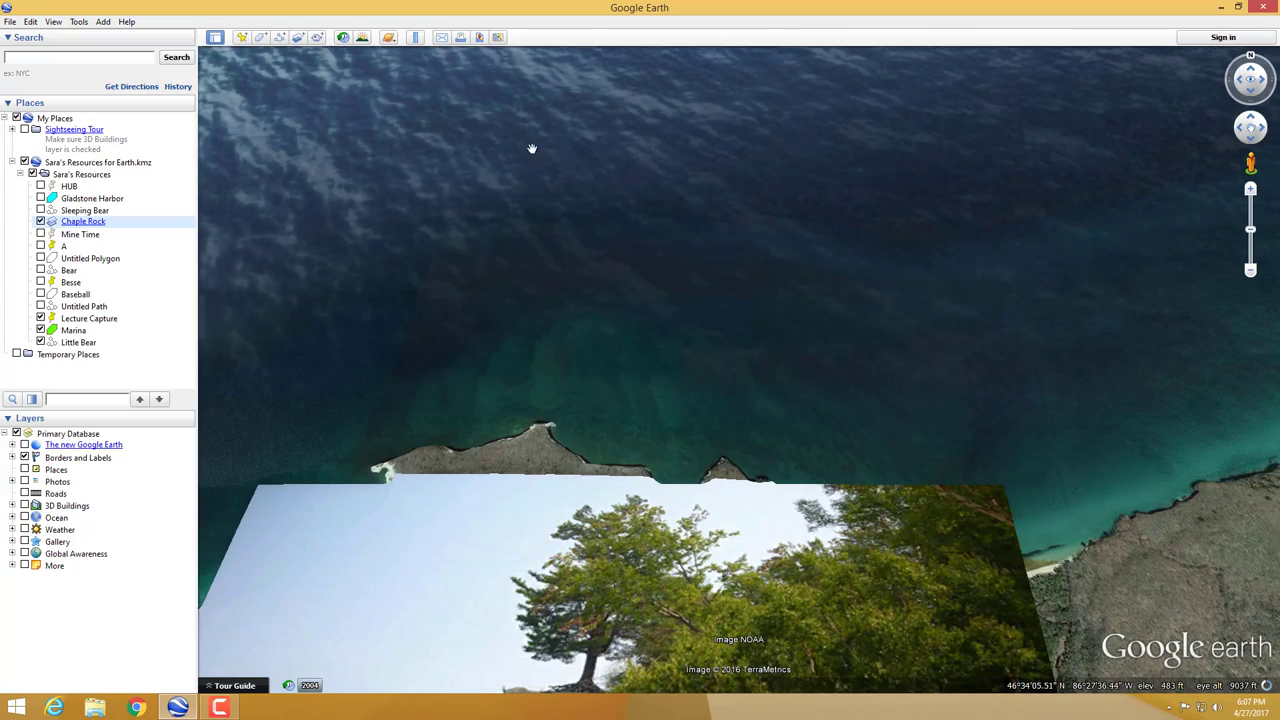
pyautogui.doubleClick(128, 234)
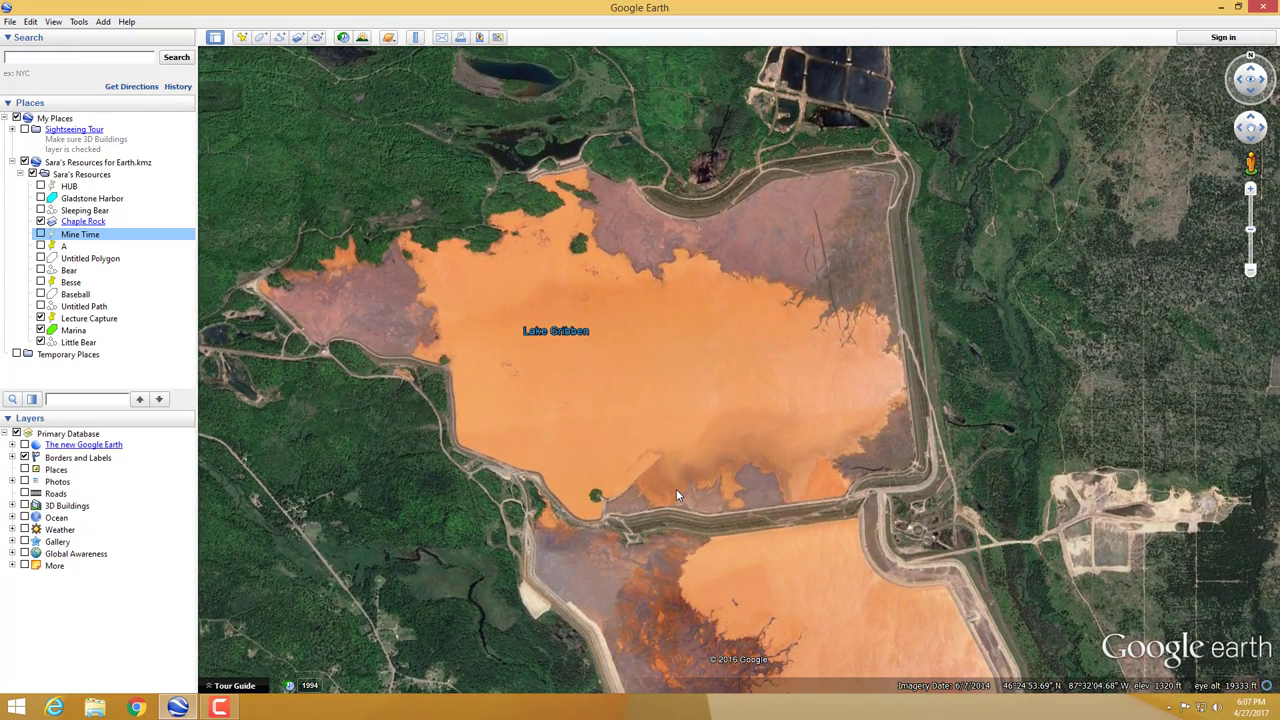
# Step: Turn on historical imagery for the Lake Gribben area and go back to the 5/1993 view
pyautogui.click(342, 40)
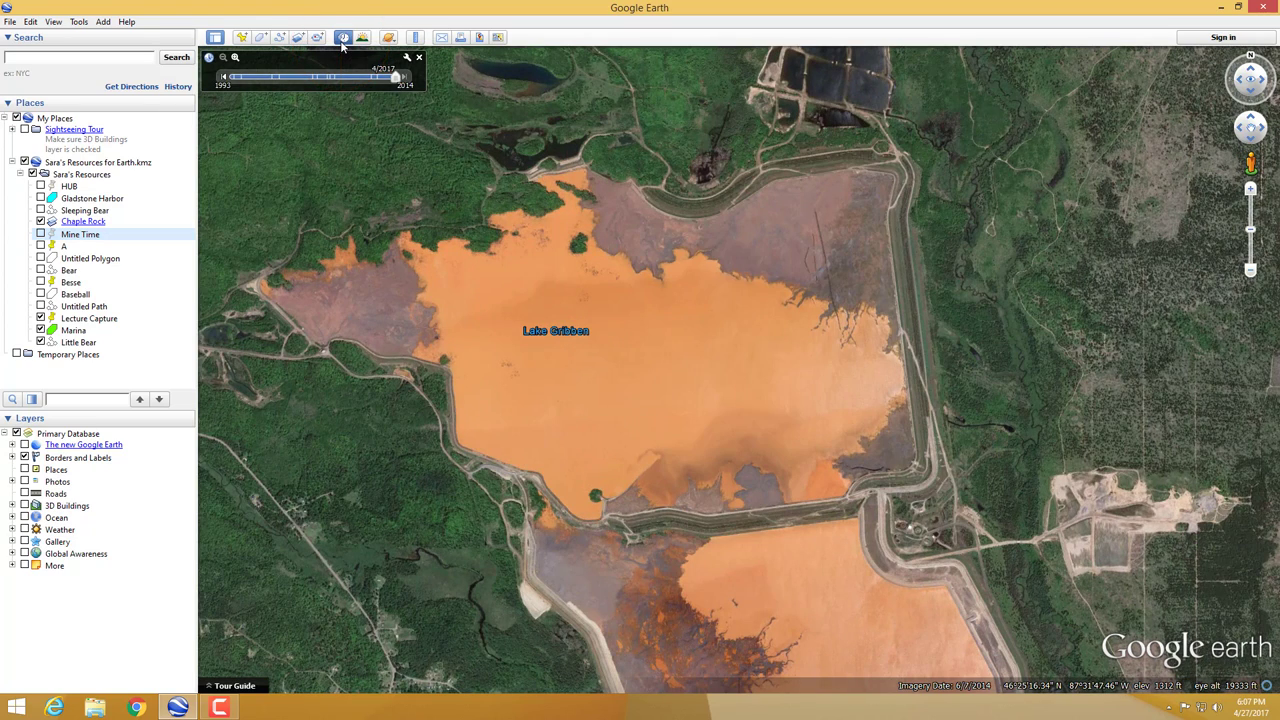
pyautogui.click(233, 79)
pyautogui.click(230, 78)
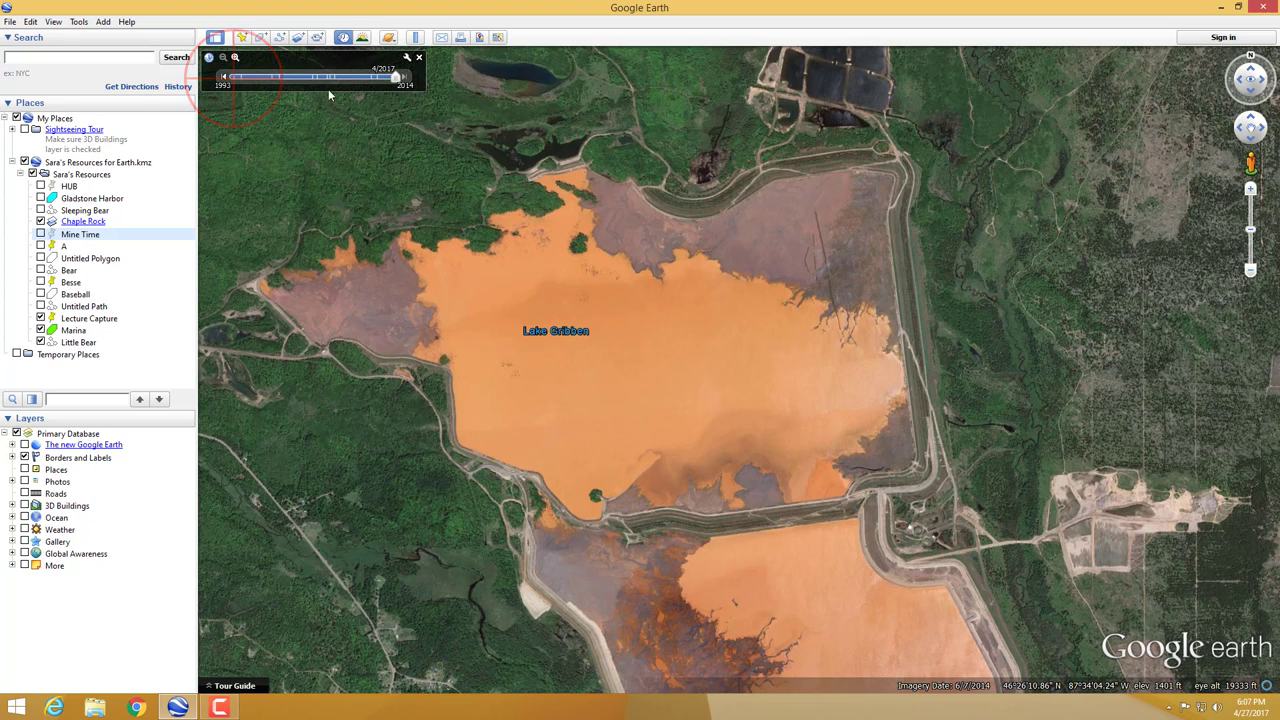
pyautogui.moveTo(398, 80); pyautogui.dragTo(268, 82)
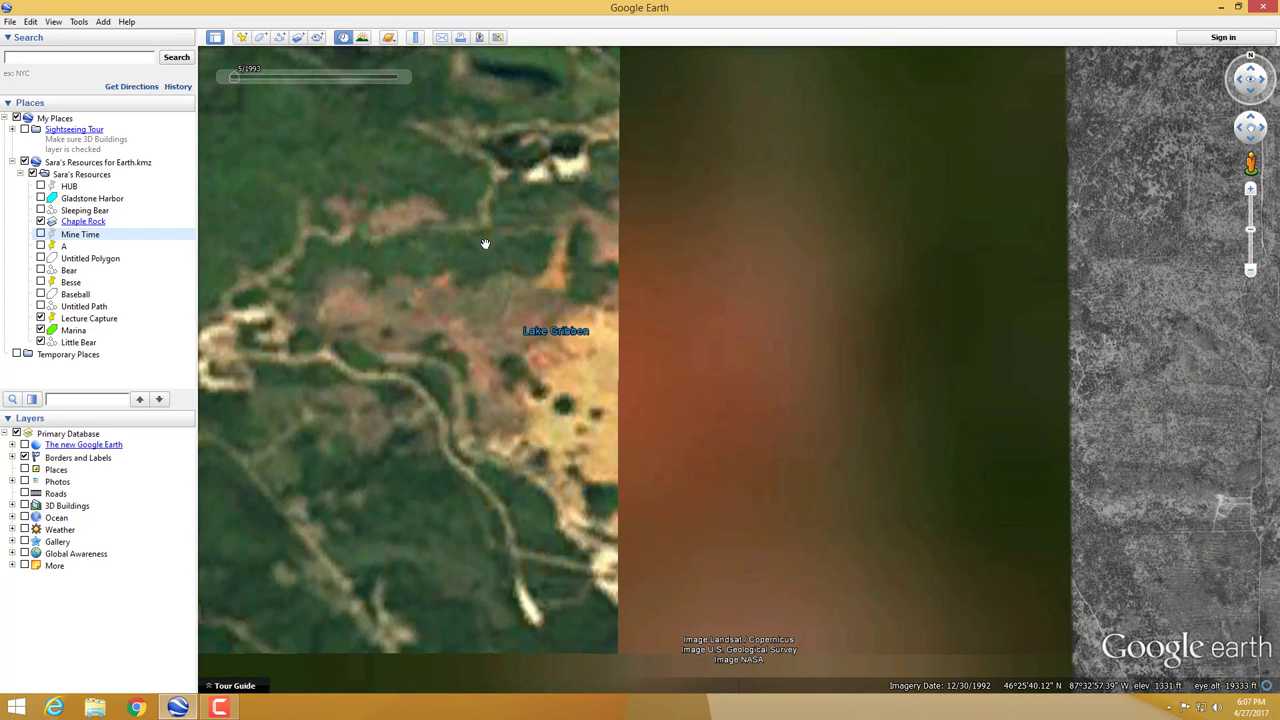
# Step: Compare the Lake Gribben imagery of 5/1994 and 8/2006, and turn historical imagery off
pyautogui.moveTo(233, 76)
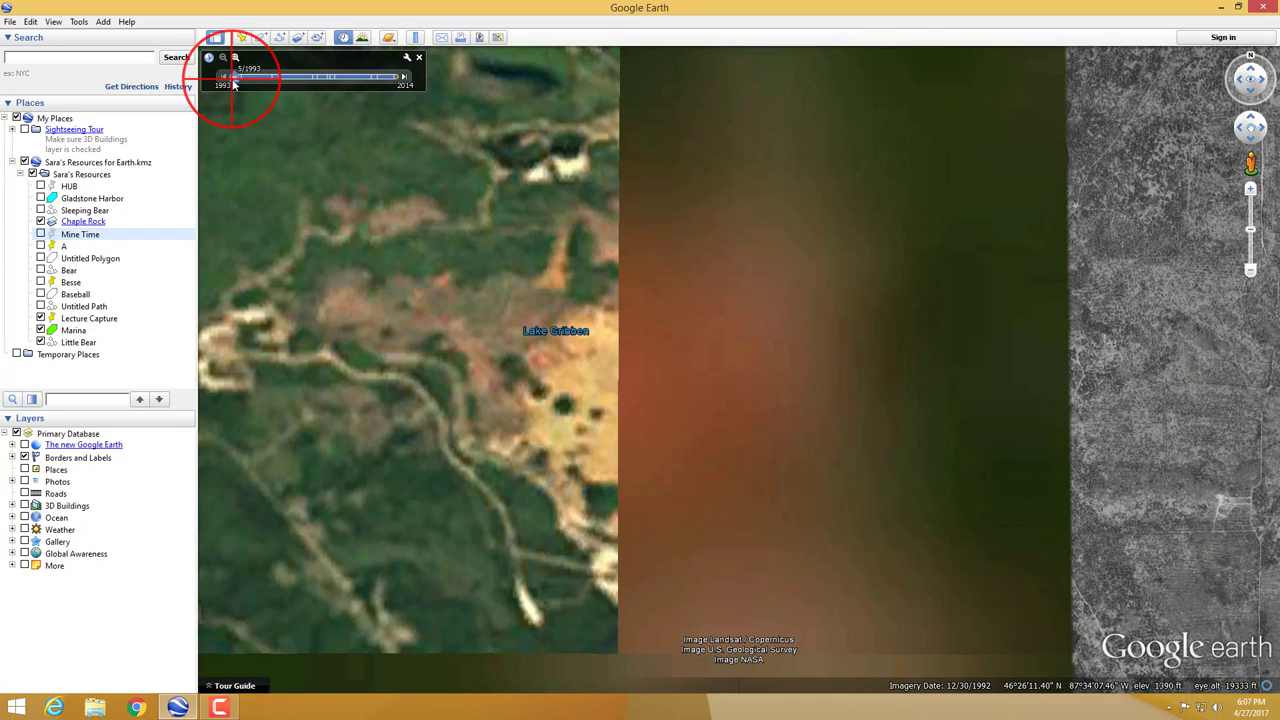
pyautogui.moveTo(233, 76); pyautogui.dragTo(241, 76)
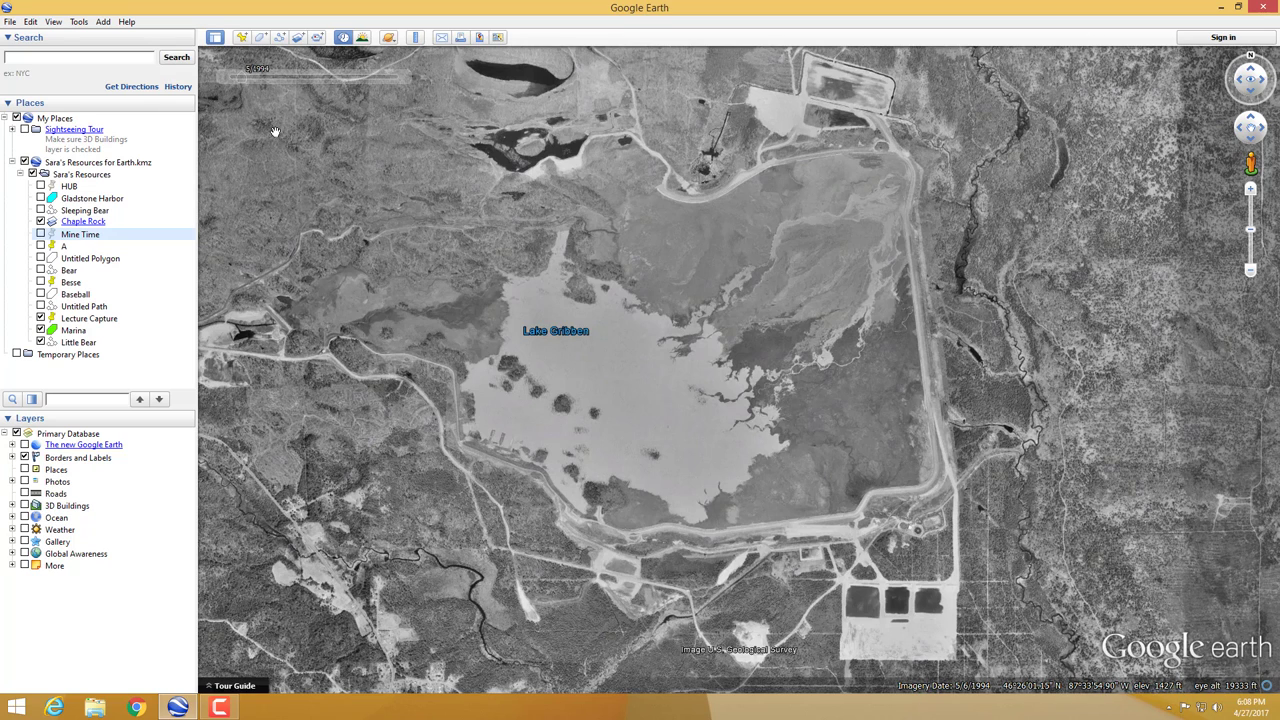
pyautogui.moveTo(240, 78)
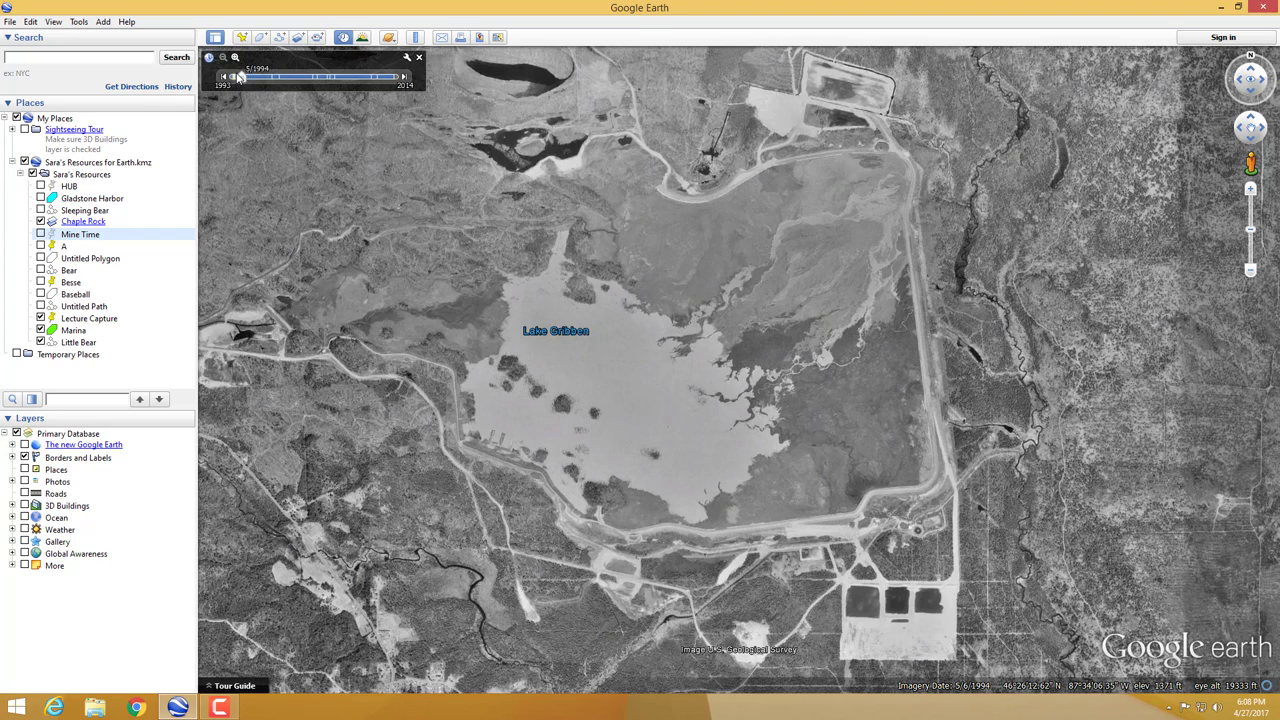
pyautogui.moveTo(240, 80)
pyautogui.mouseDown()
pyautogui.moveTo(285, 78)
pyautogui.moveTo(310, 97)
pyautogui.moveTo(313, 82)
pyautogui.moveTo(338, 86)
pyautogui.mouseUp()
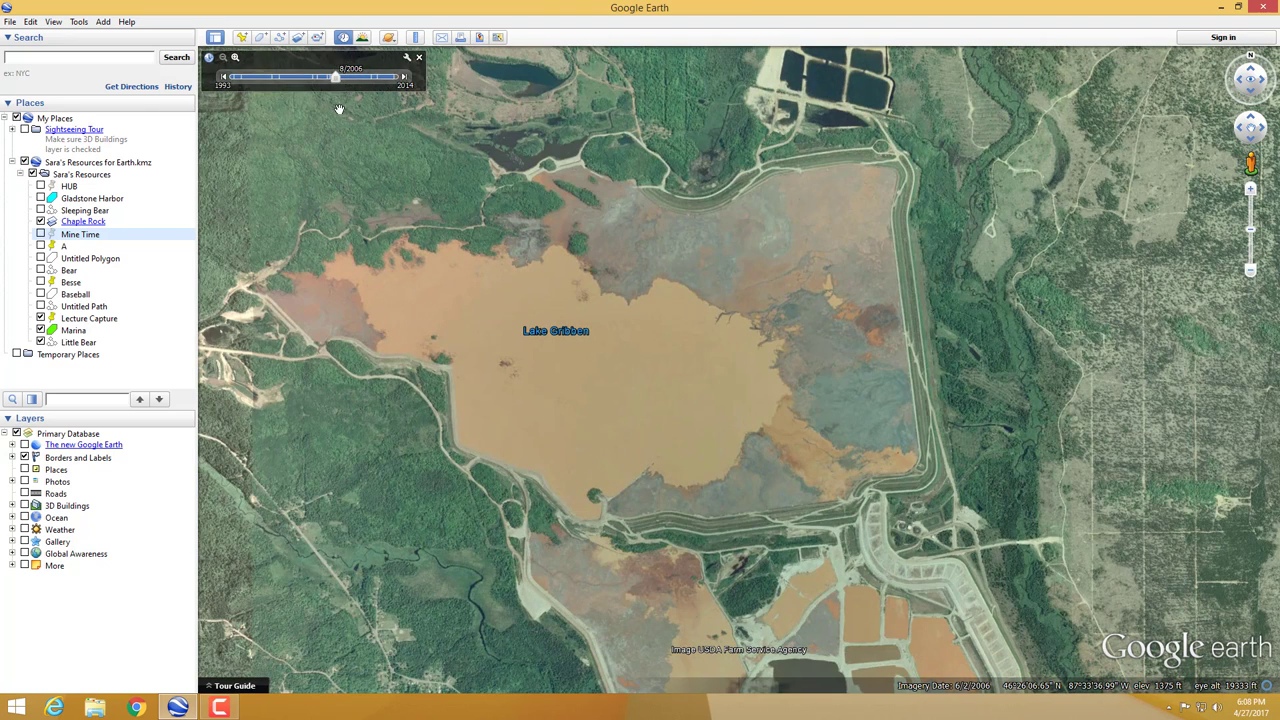
pyautogui.click(419, 58)
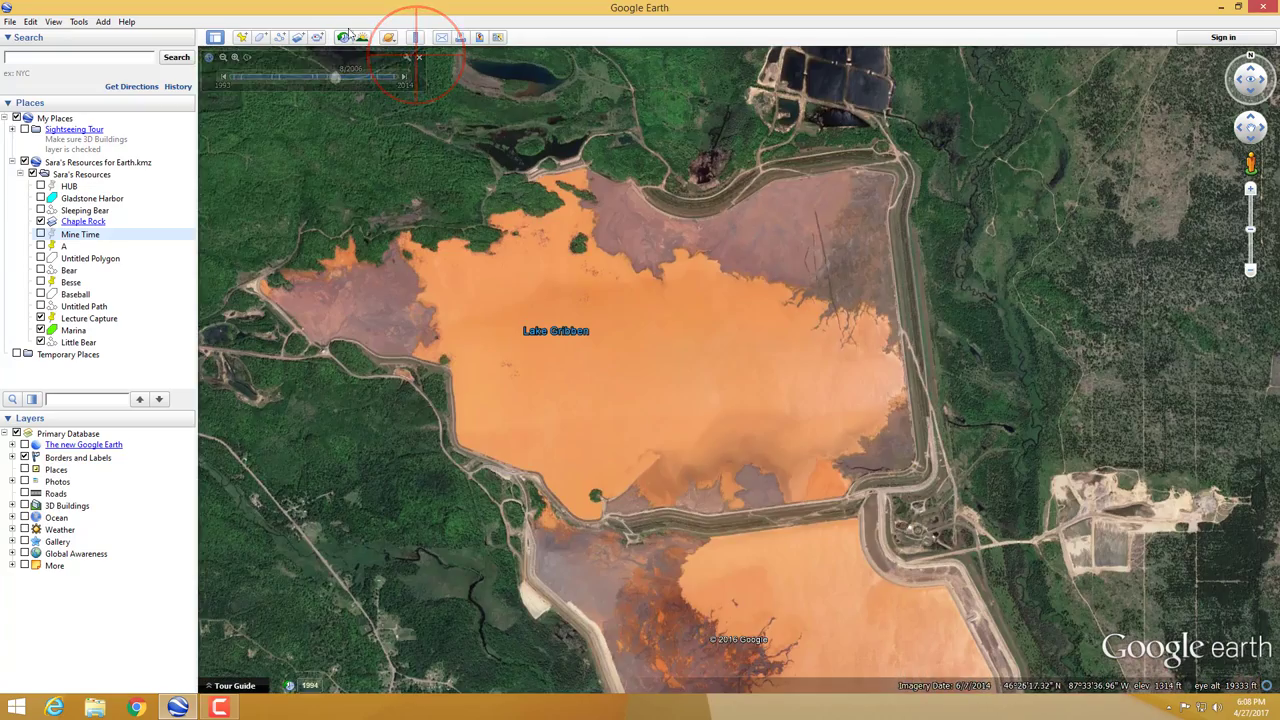
# Step: Show sunlight across the whole globe, move the time back to 4/22/2017 12:32 pm, and turn sunlight off
pyautogui.moveTo(571, 280); pyautogui.dragTo(610, 322, button='right')
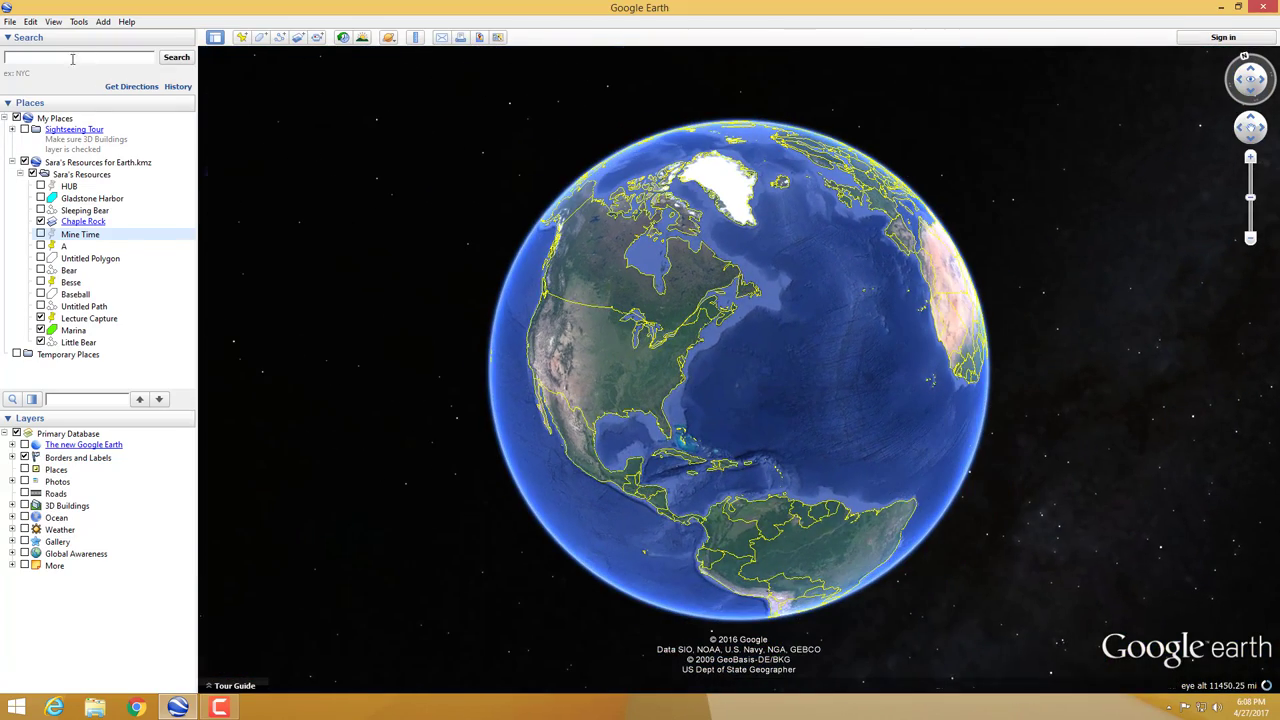
pyautogui.click(364, 41)
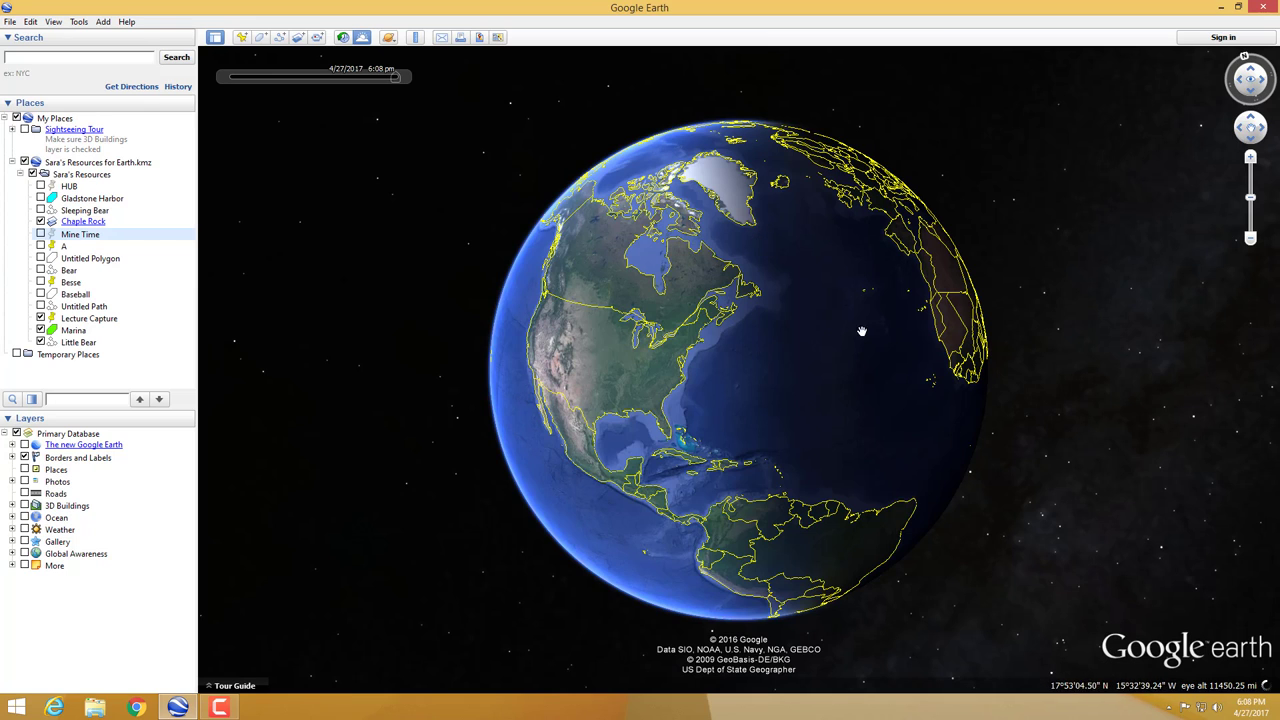
pyautogui.moveTo(395, 78)
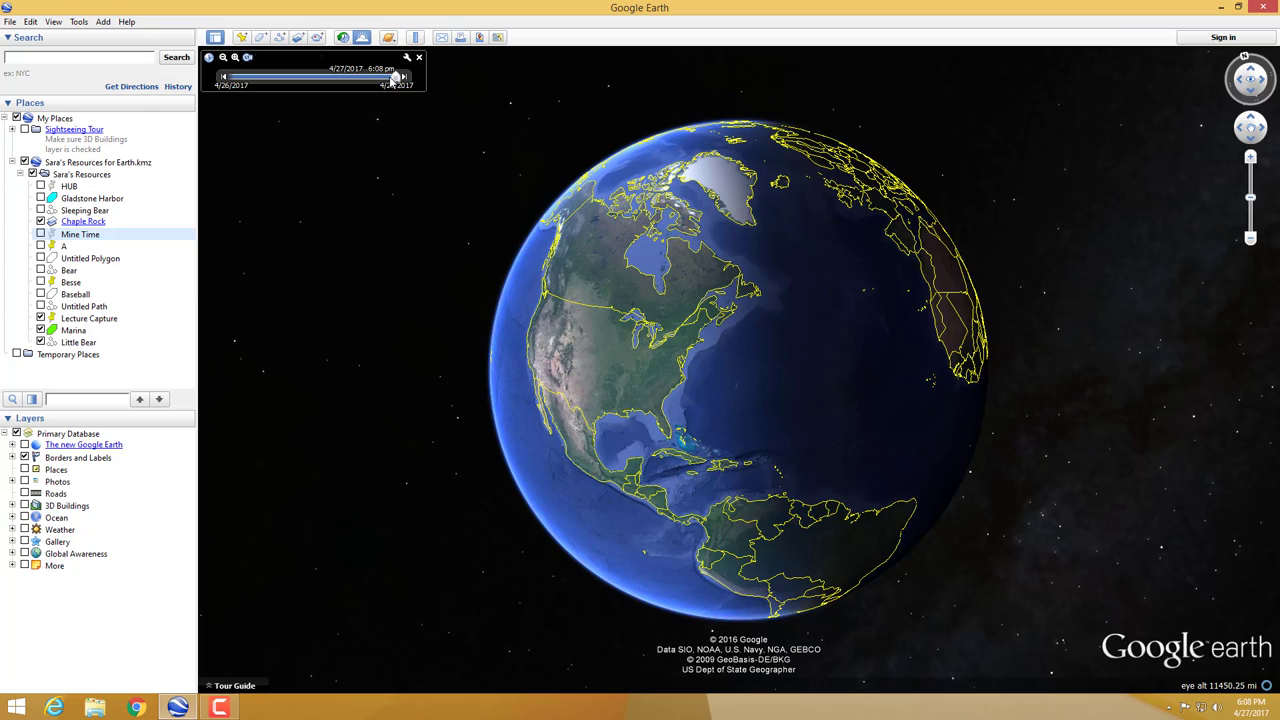
pyautogui.moveTo(395, 78); pyautogui.dragTo(213, 126)
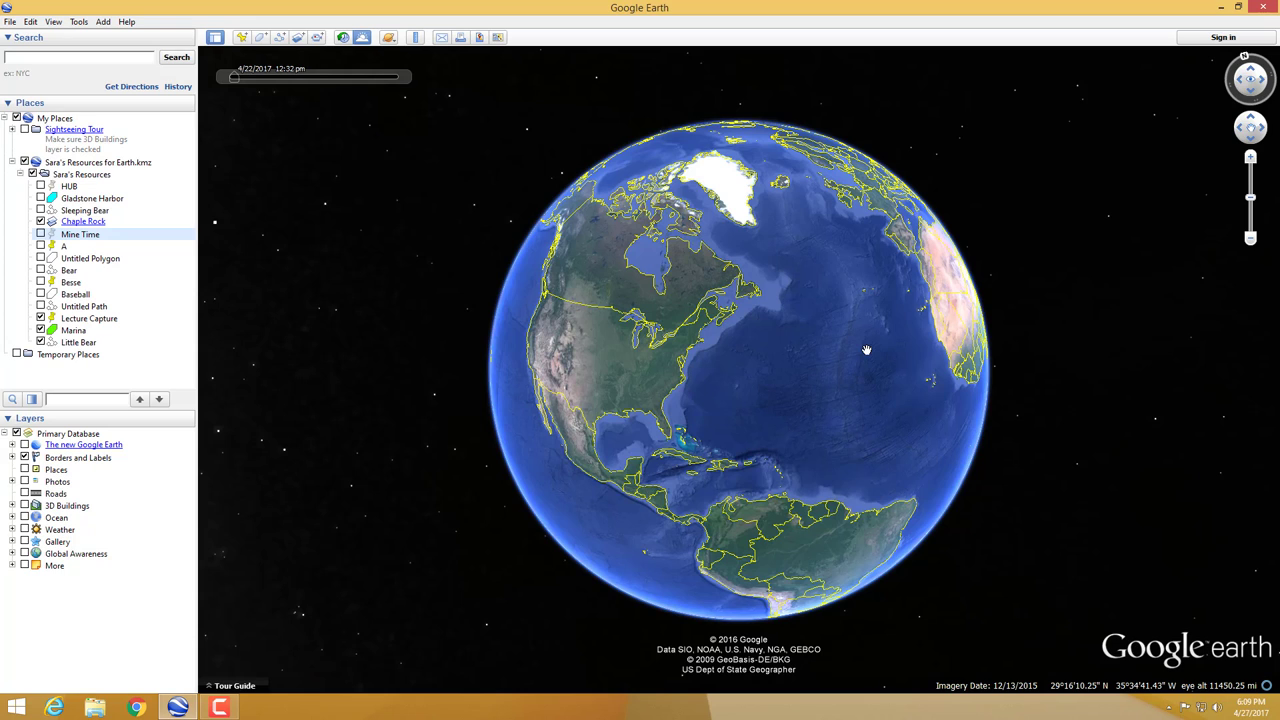
pyautogui.click(365, 37)
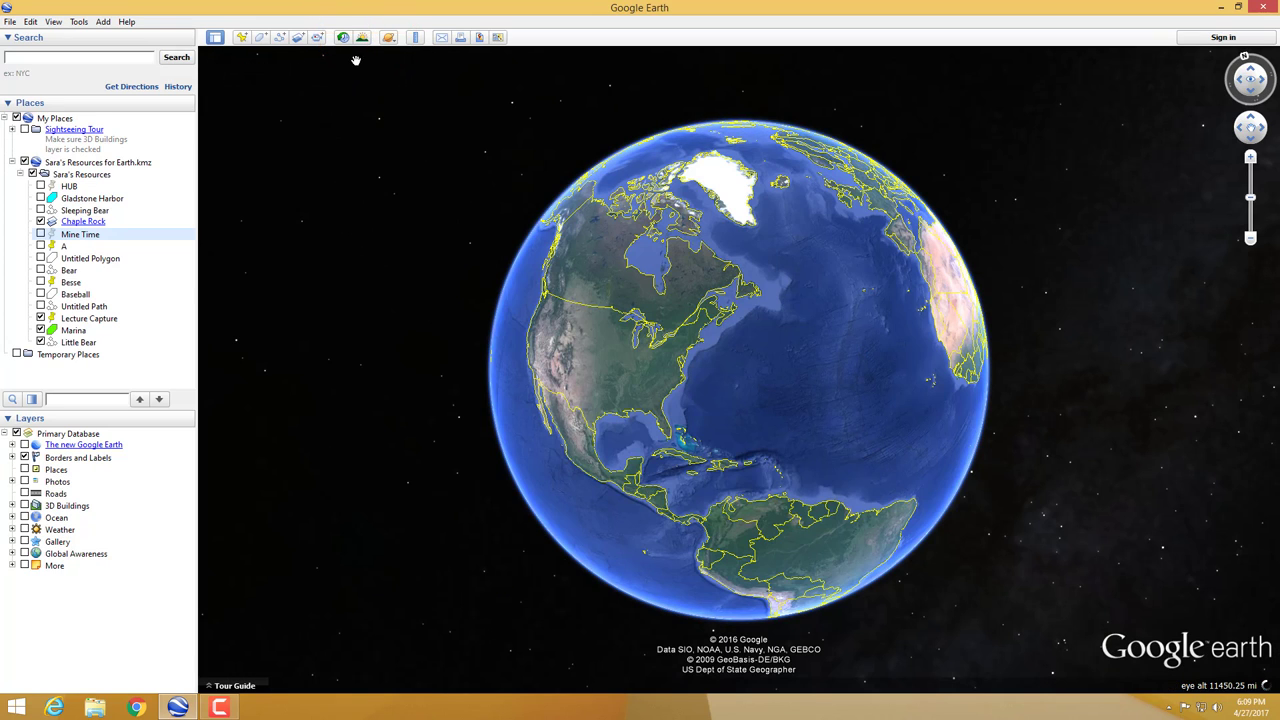
pyautogui.click(389, 38)
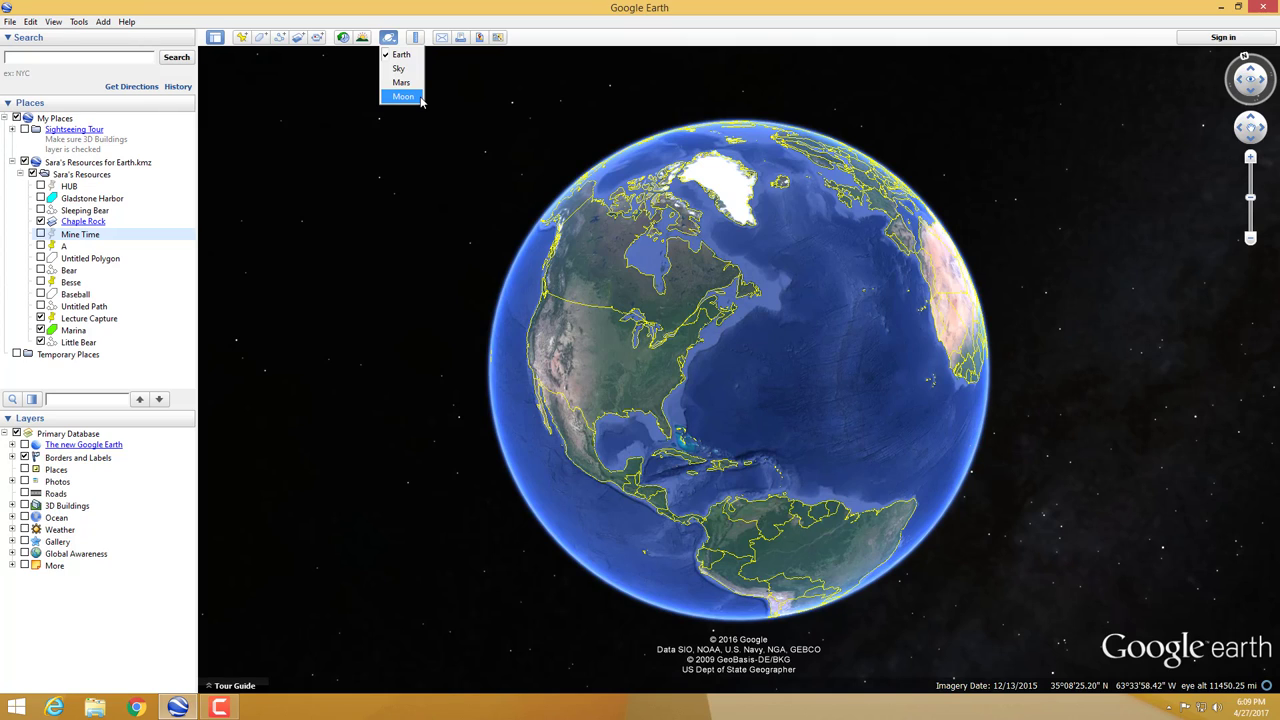
pyautogui.click(428, 52)
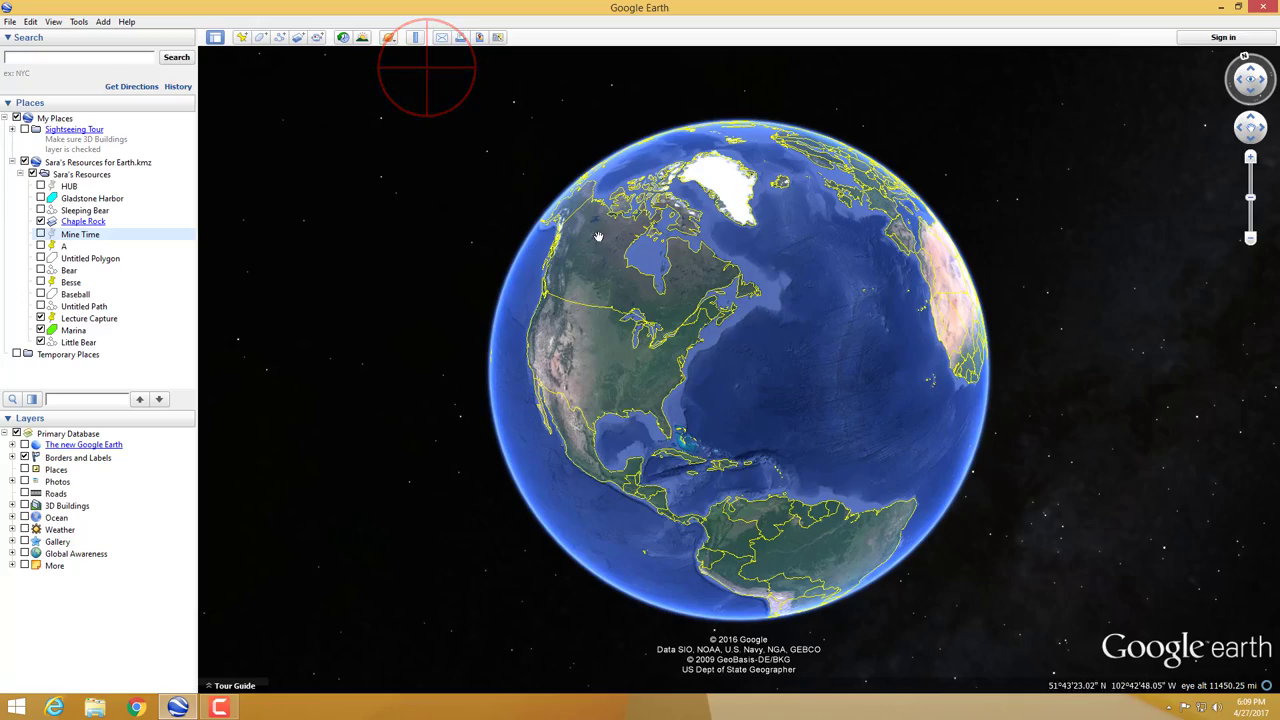
# Step: Measure the straight-line distance across Hudson Bay from its west shore to its east shore, with the length in miles
pyautogui.scroll(5, 640, 273)
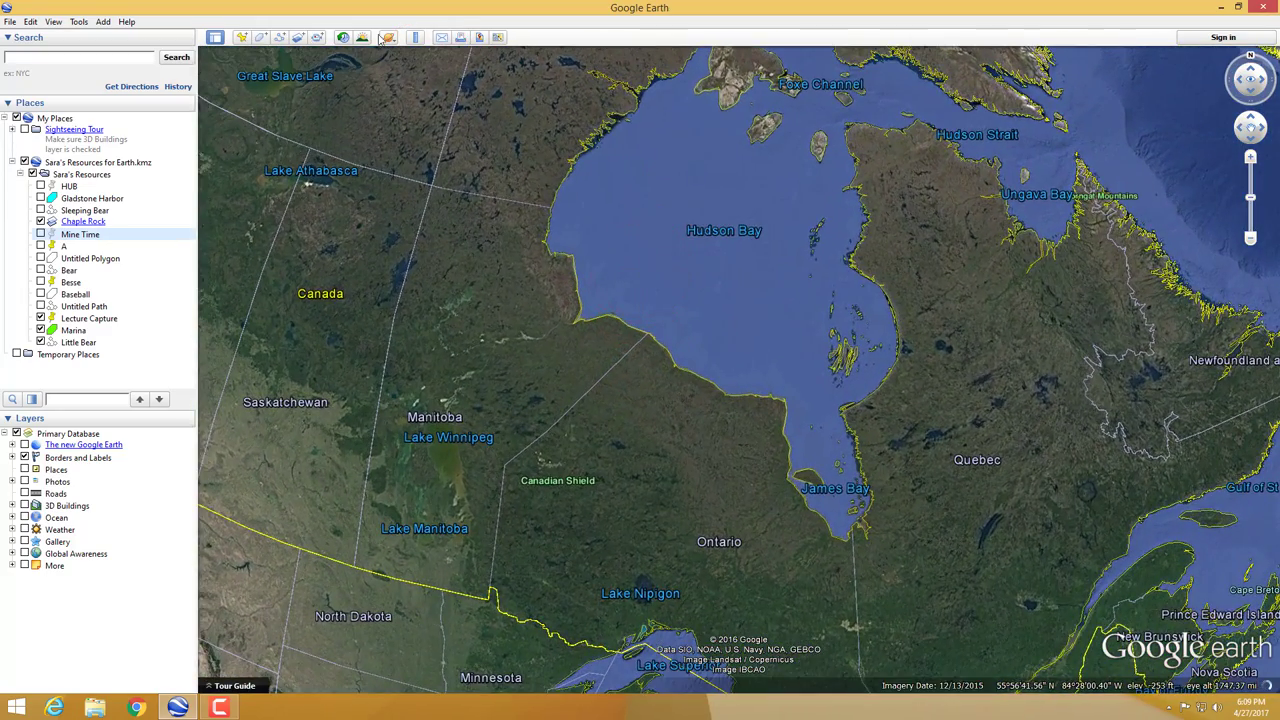
pyautogui.click(413, 43)
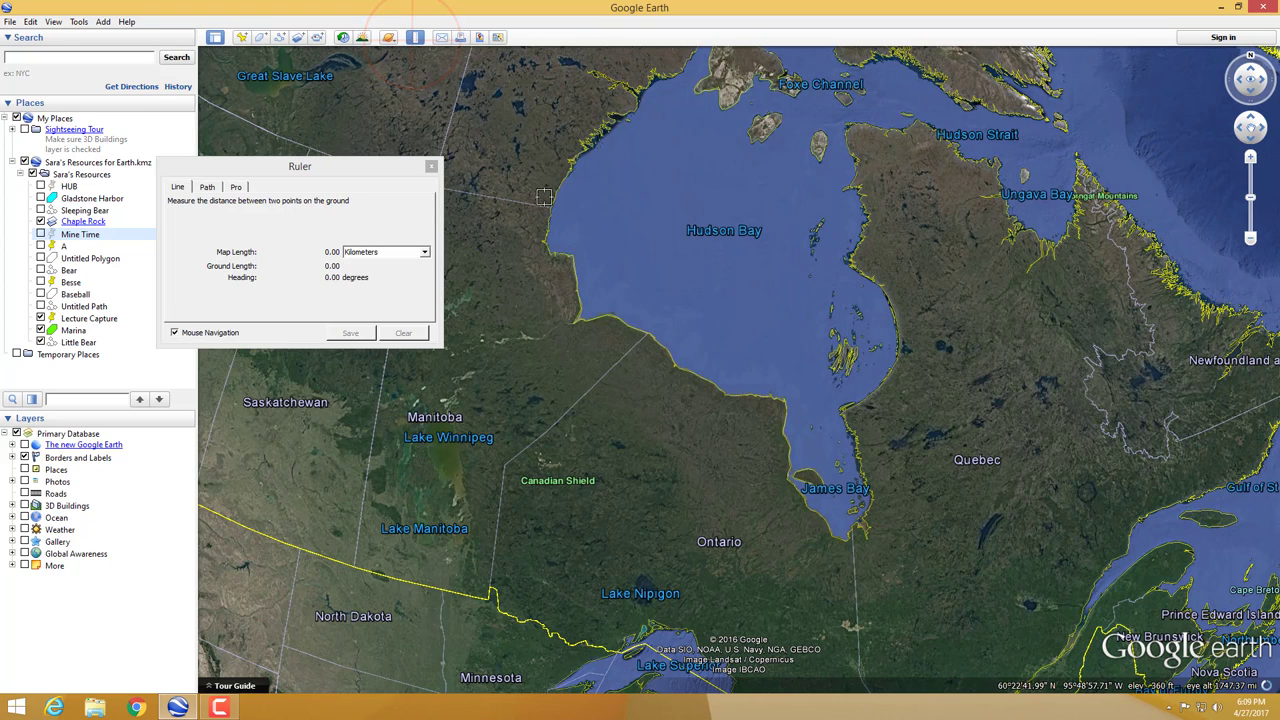
pyautogui.click(550, 207)
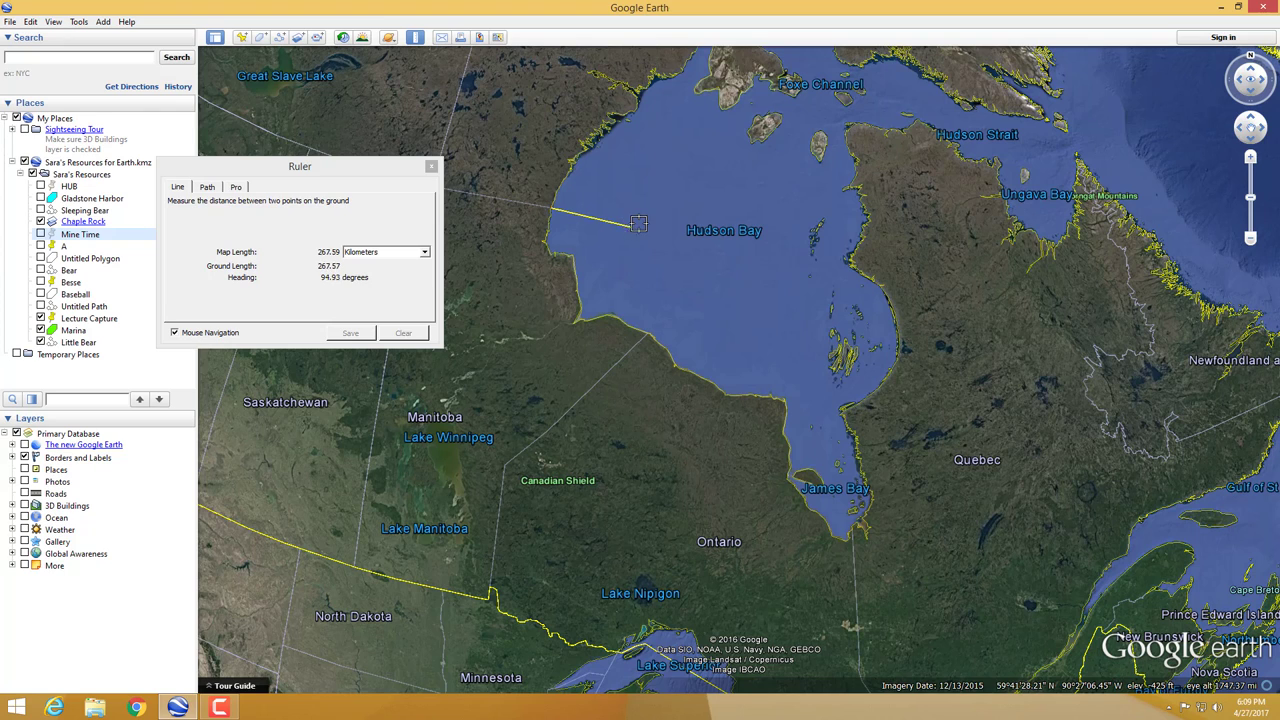
pyautogui.click(860, 243)
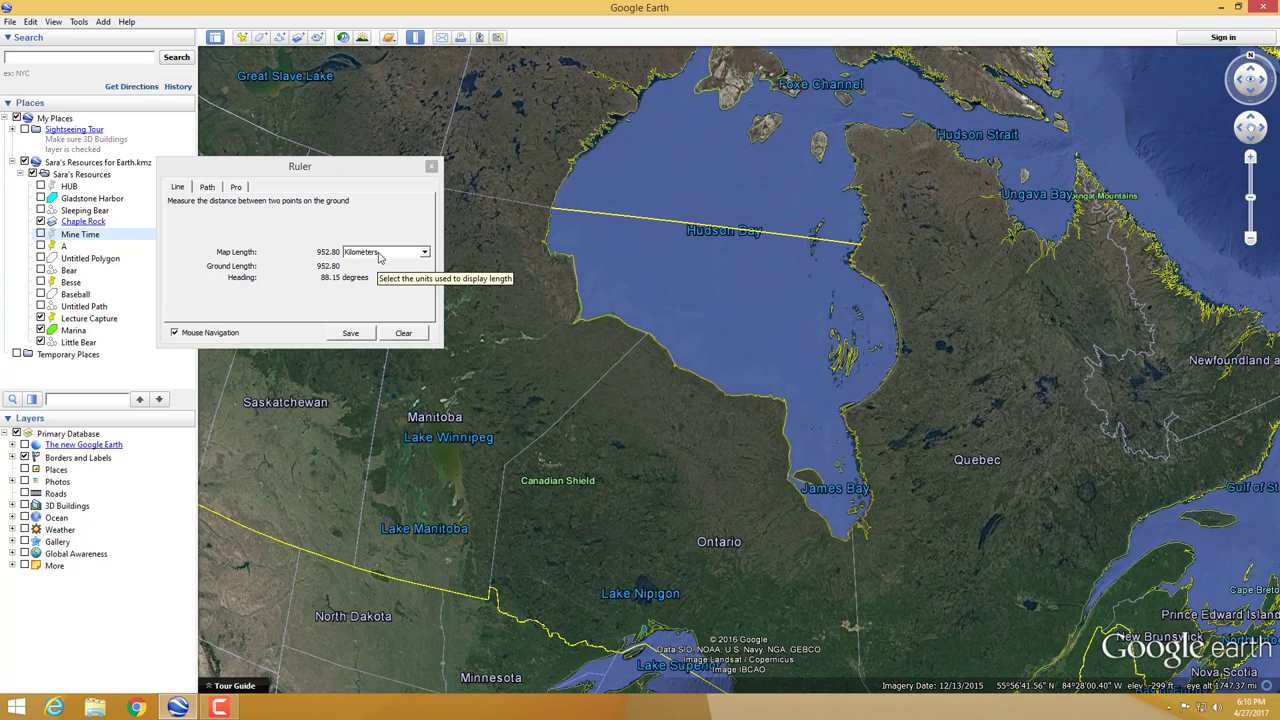
pyautogui.click(379, 254)
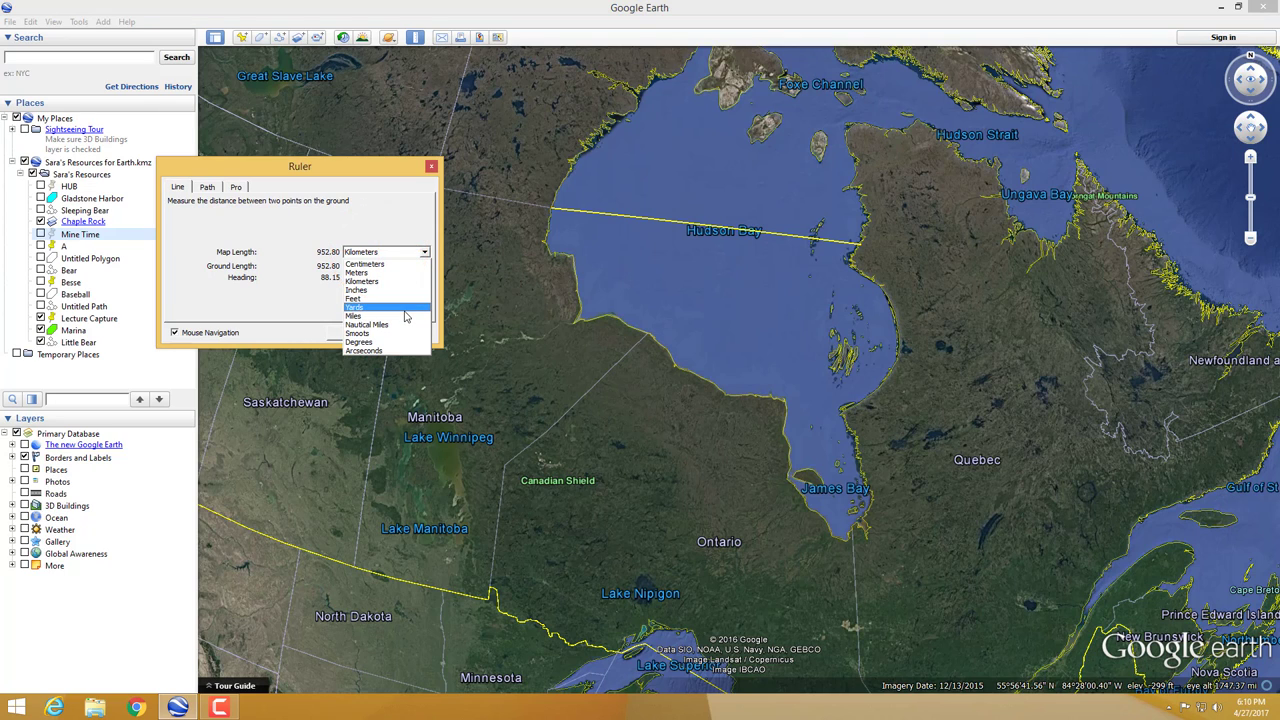
pyautogui.click(405, 316)
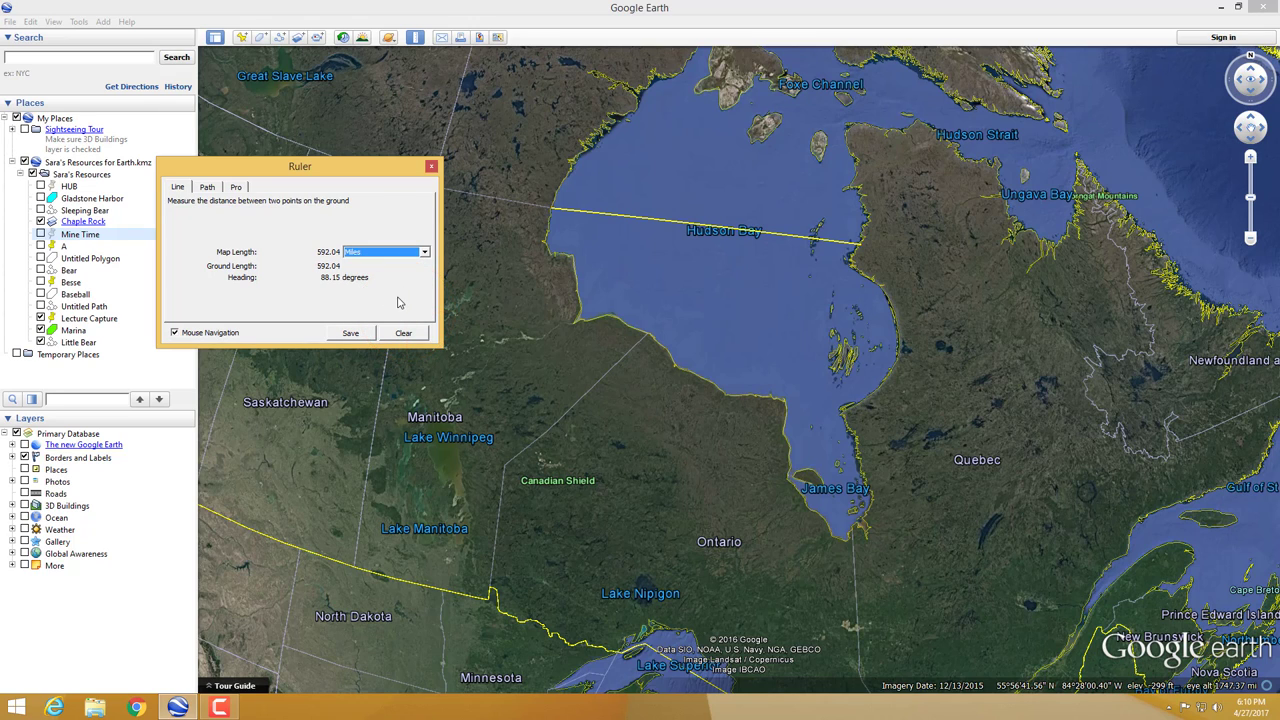
# Step: Clear the line measurement across Hudson Bay and close the ruler
pyautogui.click(410, 333)
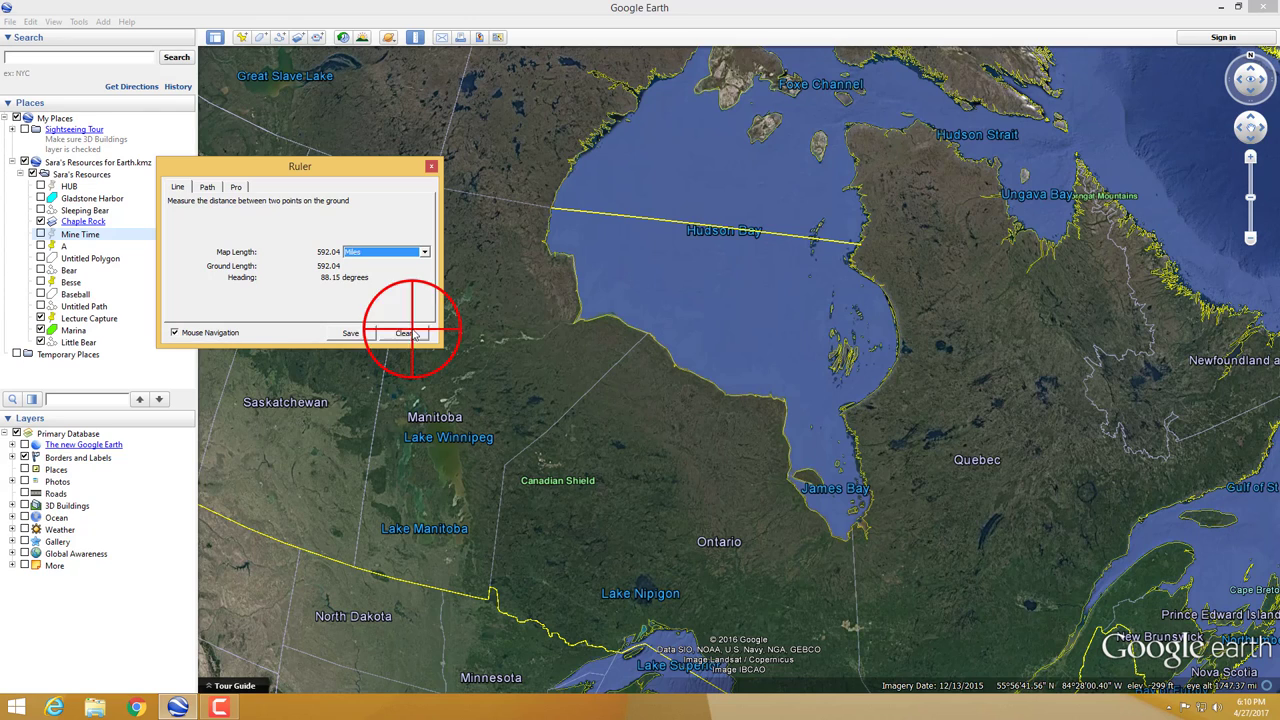
pyautogui.click(432, 166)
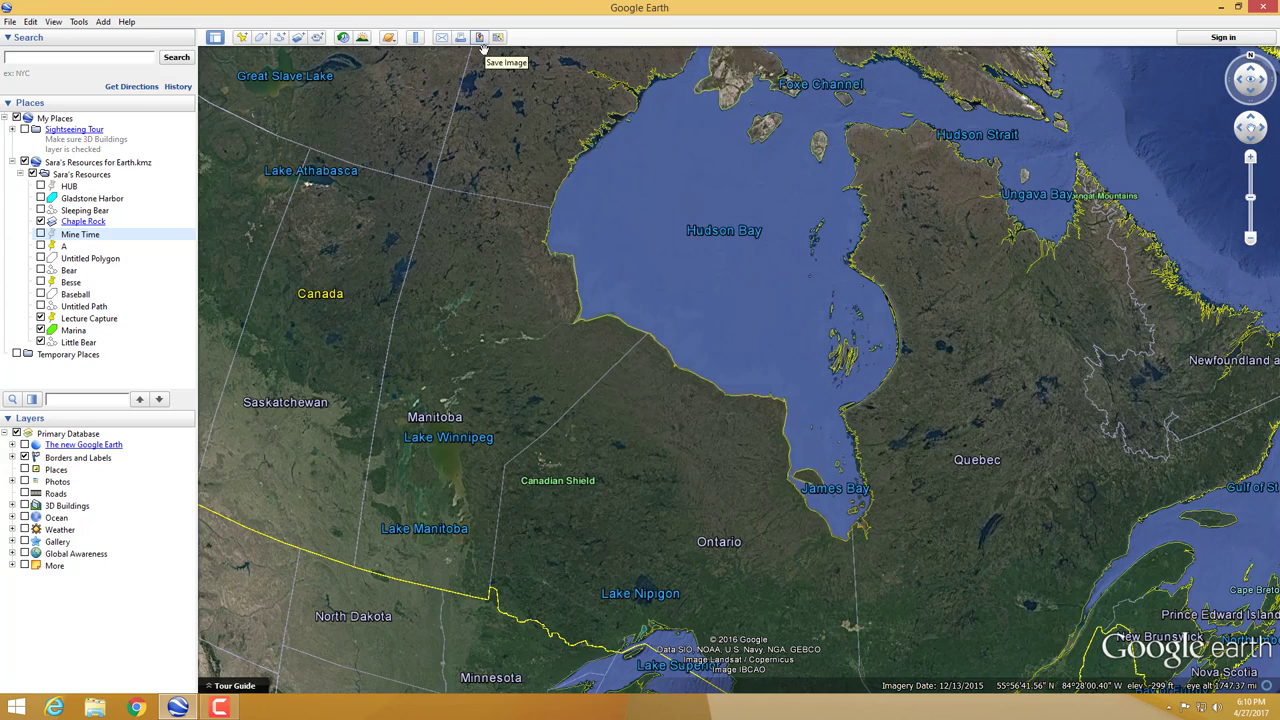
# Step: Zoom in on Reindeer Lake, rotate the view around it, restore north-up orientation, and shift the map across the lake
pyautogui.doubleClick(313, 251)
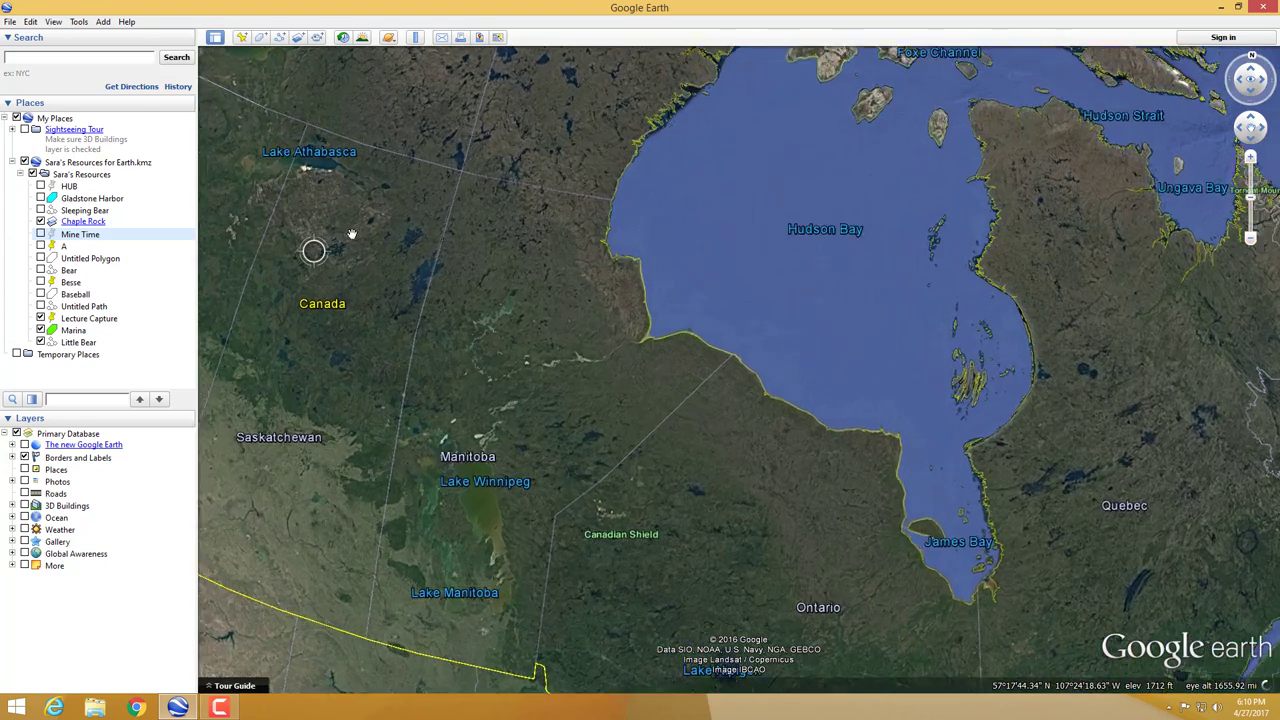
pyautogui.scroll(5, 351, 234)
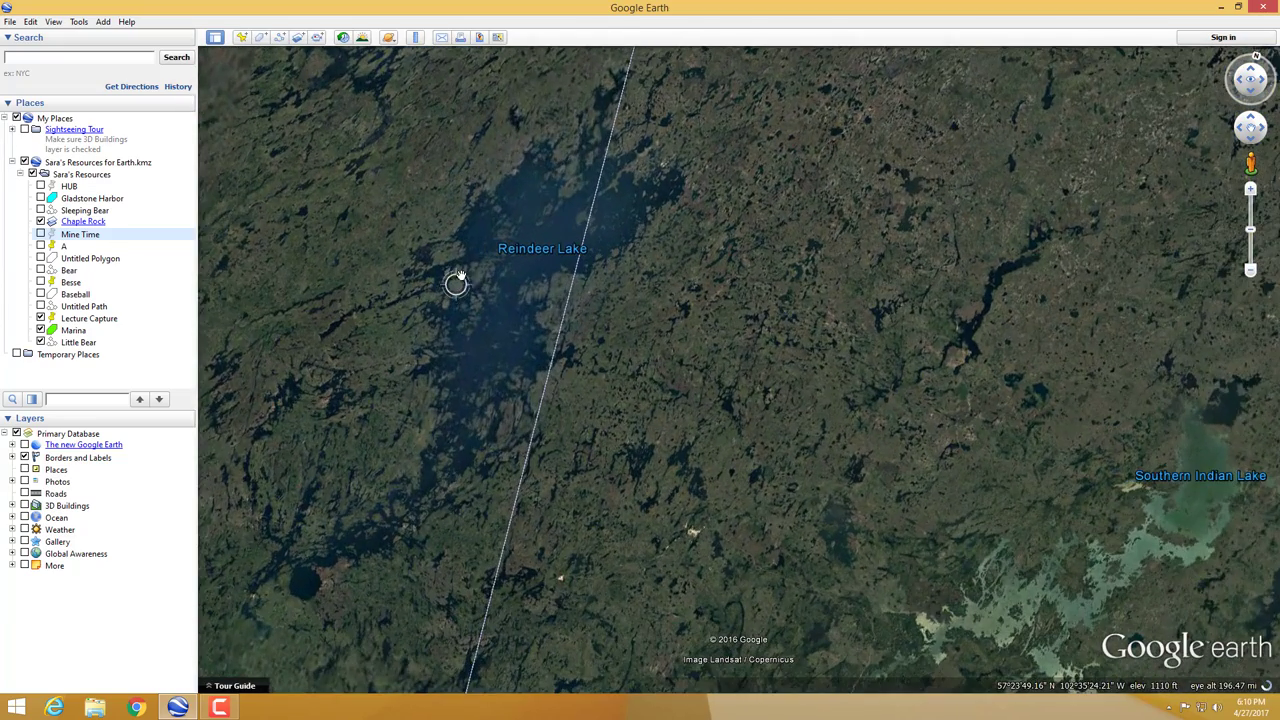
pyautogui.scroll(1, 480, 242)
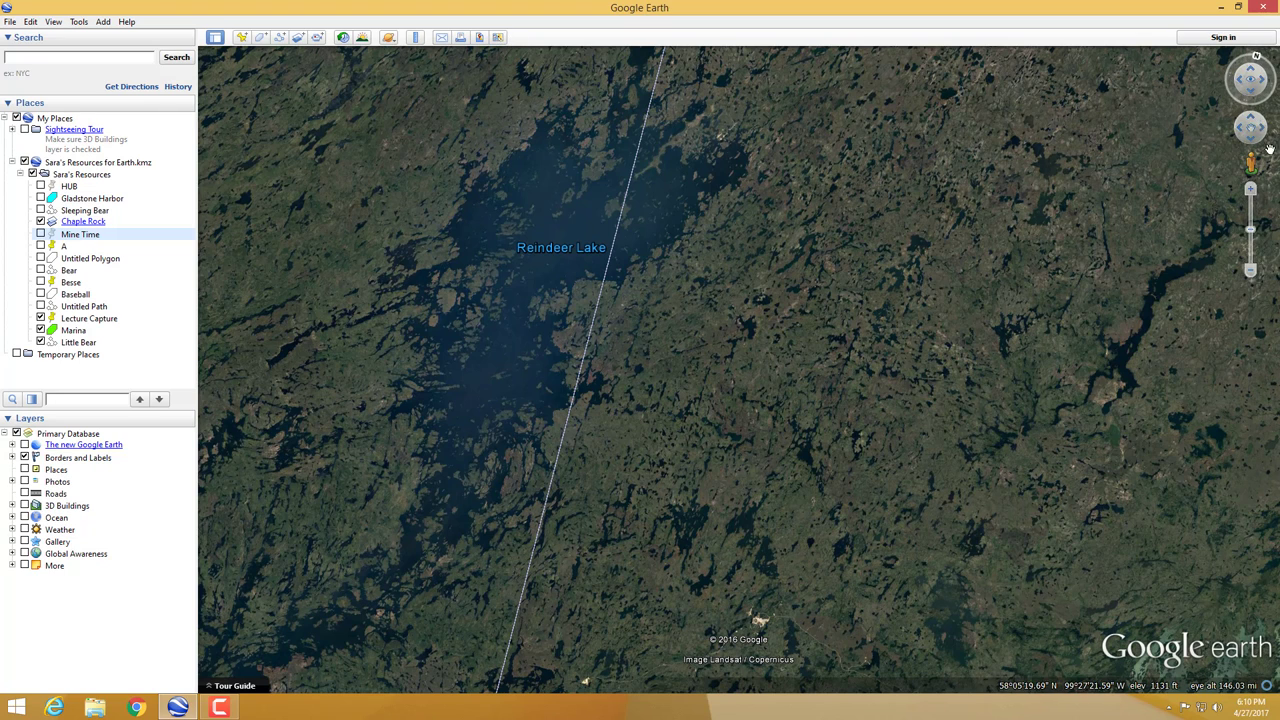
pyautogui.click(1257, 58)
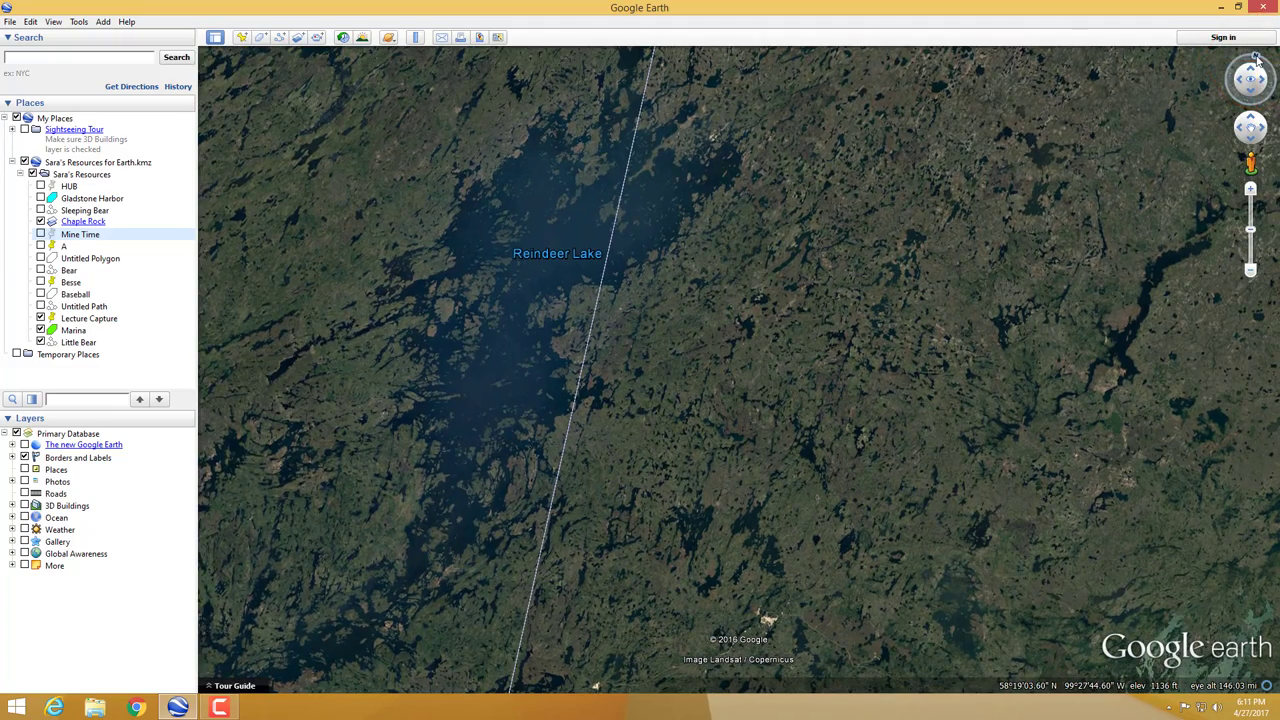
pyautogui.click(1240, 72)
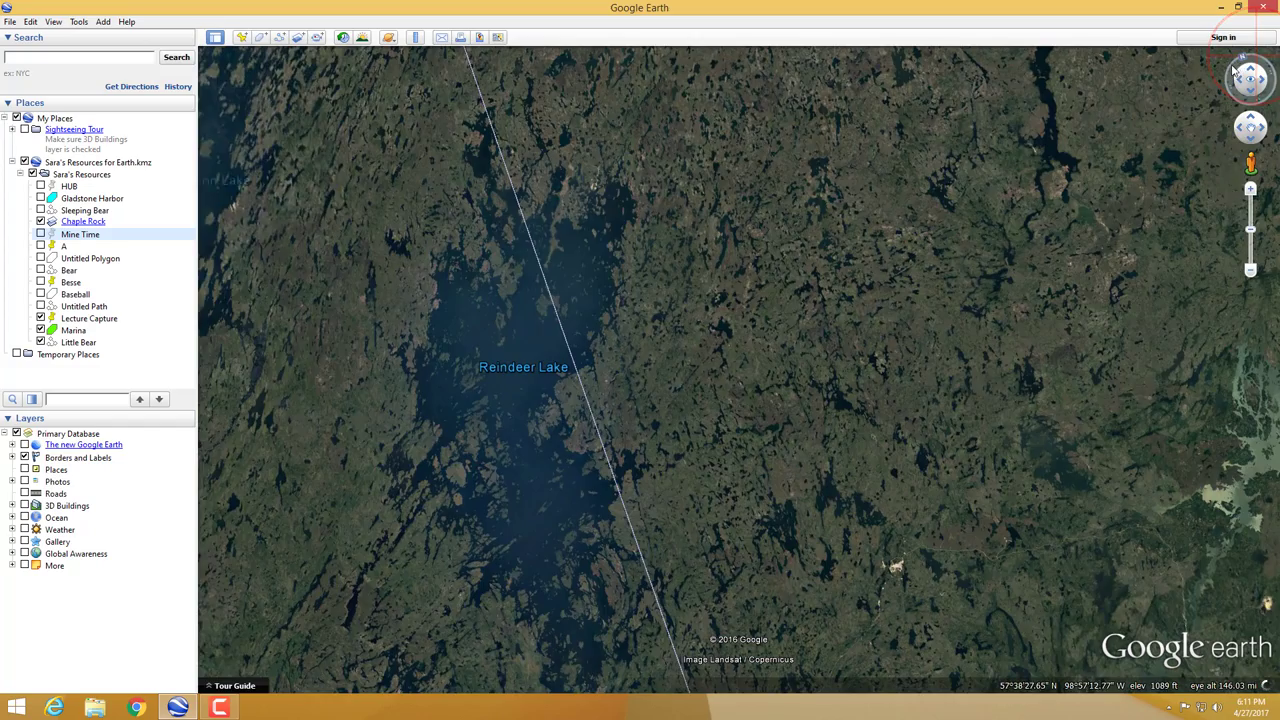
pyautogui.moveTo(1237, 75); pyautogui.dragTo(1261, 66)
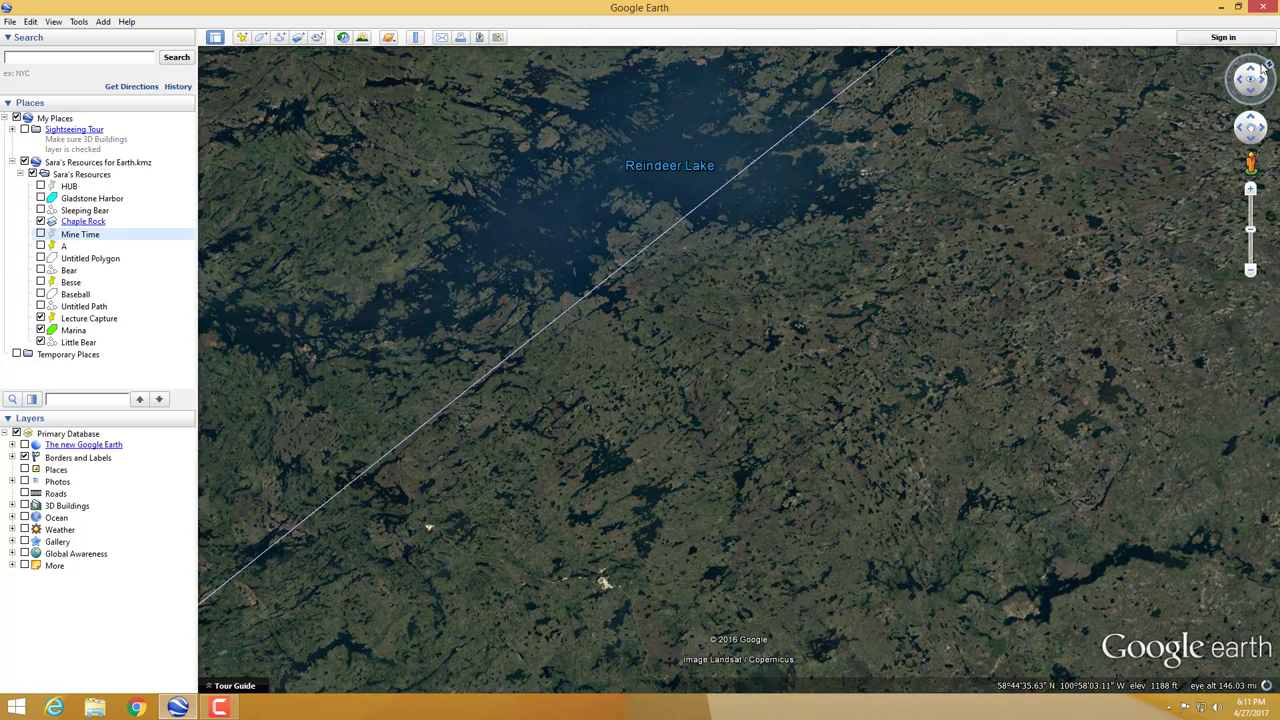
pyautogui.click(1267, 70)
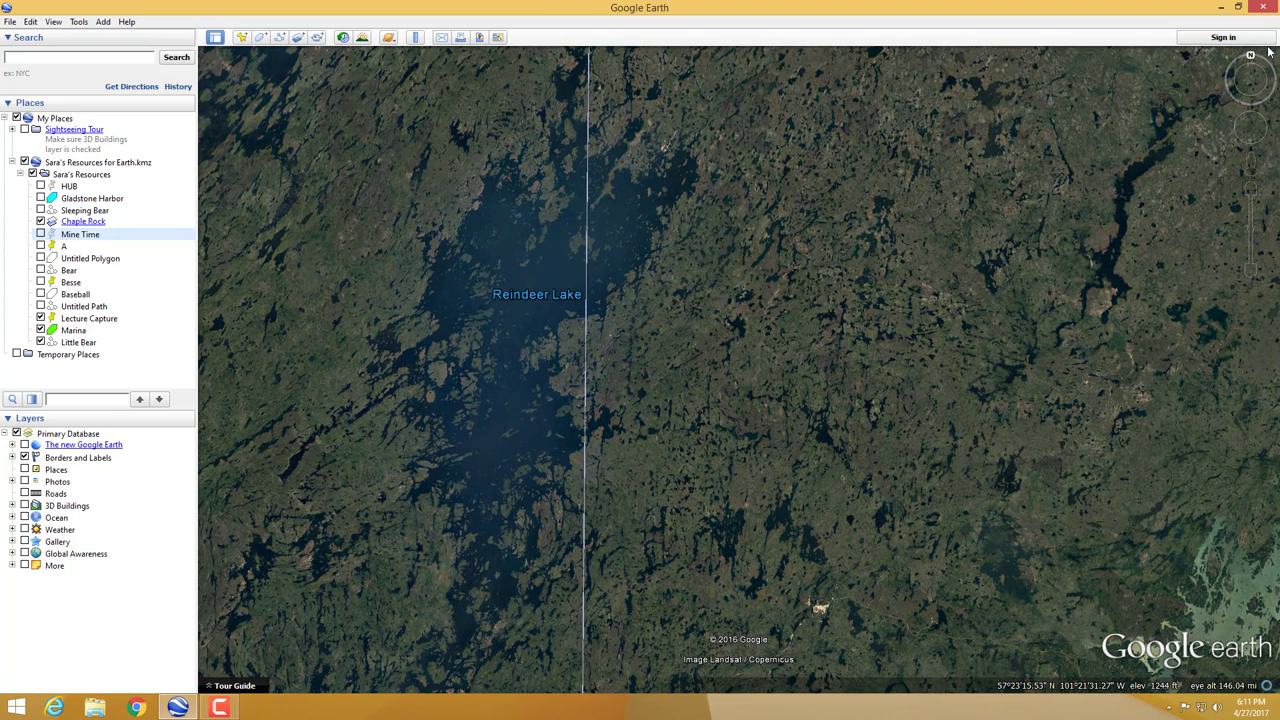
pyautogui.moveTo(1257, 127)
pyautogui.mouseDown()
pyautogui.moveTo(1238, 128)
pyautogui.moveTo(1268, 134)
pyautogui.mouseUp()
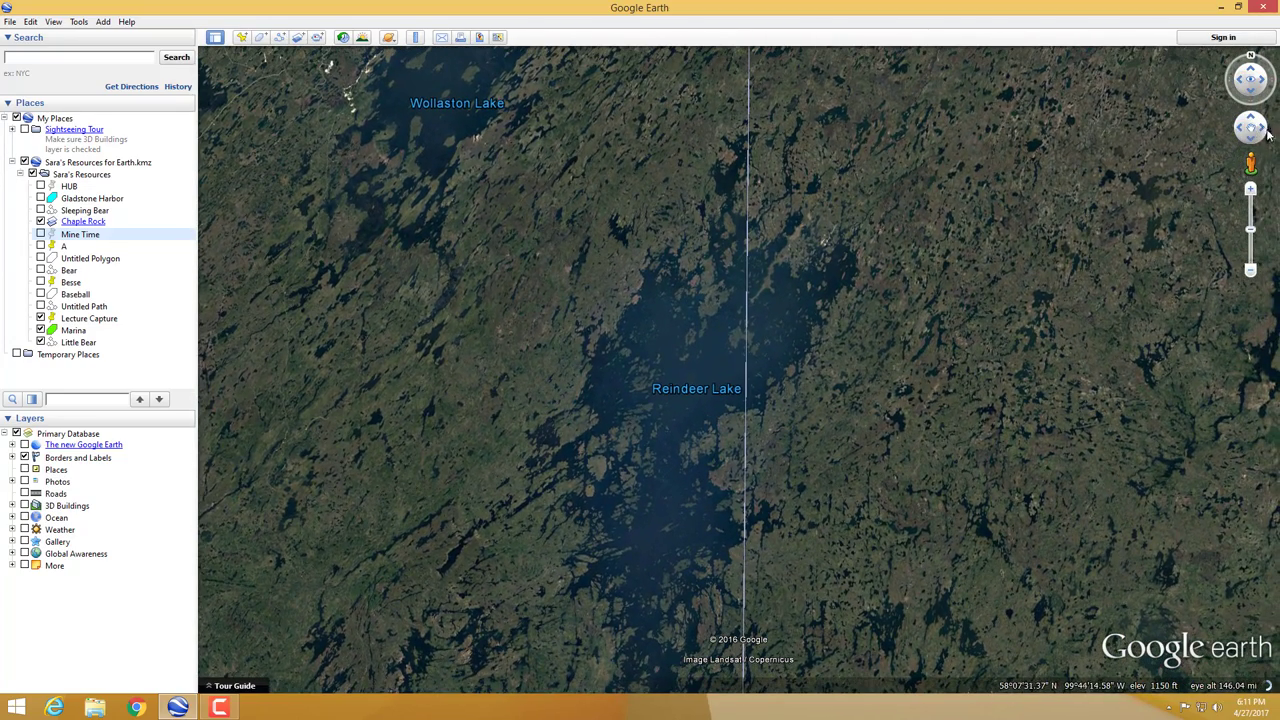
# Step: Look around Reindeer Lake in ground-level view, exit it, and return to an aerial view of the lake's islands
pyautogui.moveTo(1250, 225); pyautogui.dragTo(707, 319)
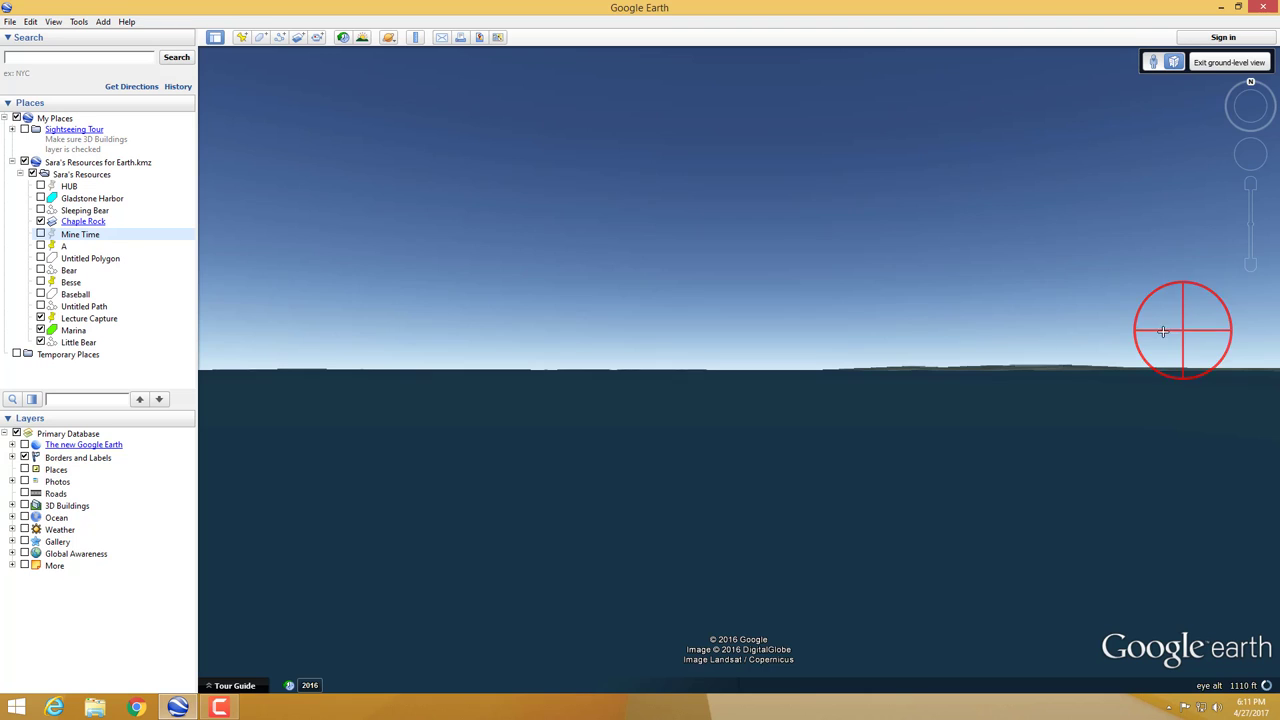
pyautogui.click(1048, 300)
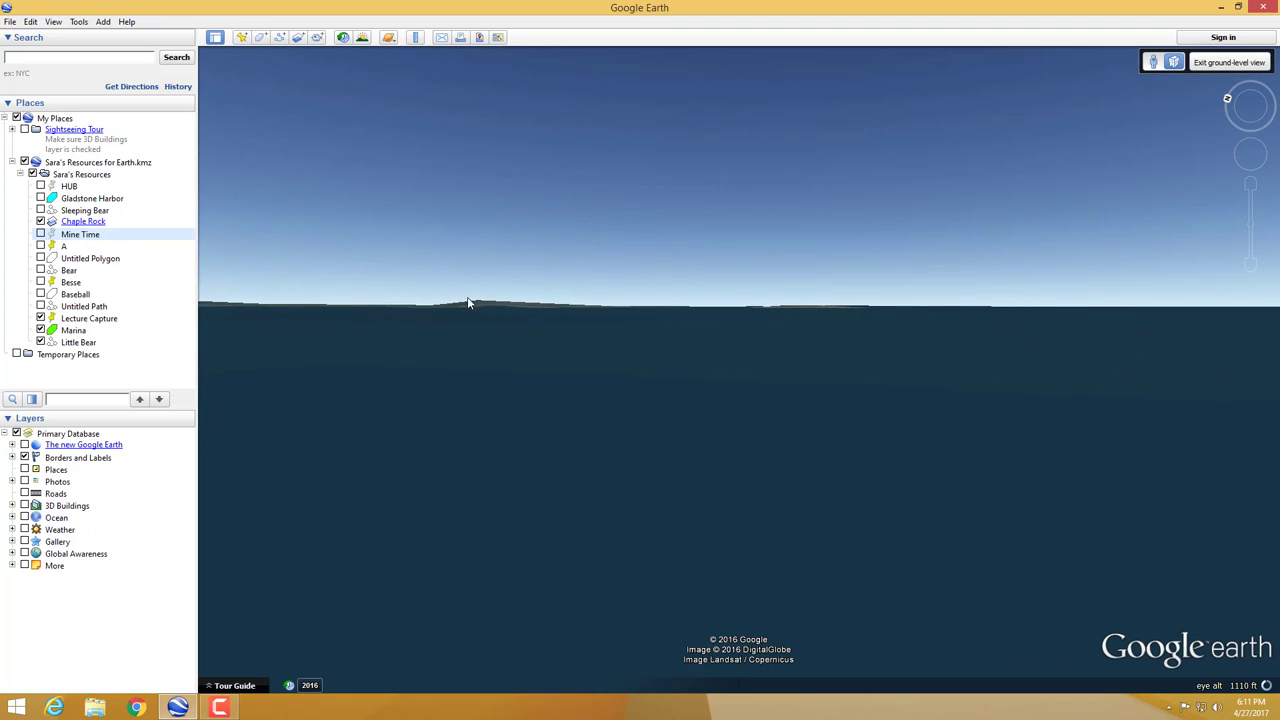
pyautogui.click(932, 309)
pyautogui.moveTo(1150, 280); pyautogui.dragTo(737, 246)
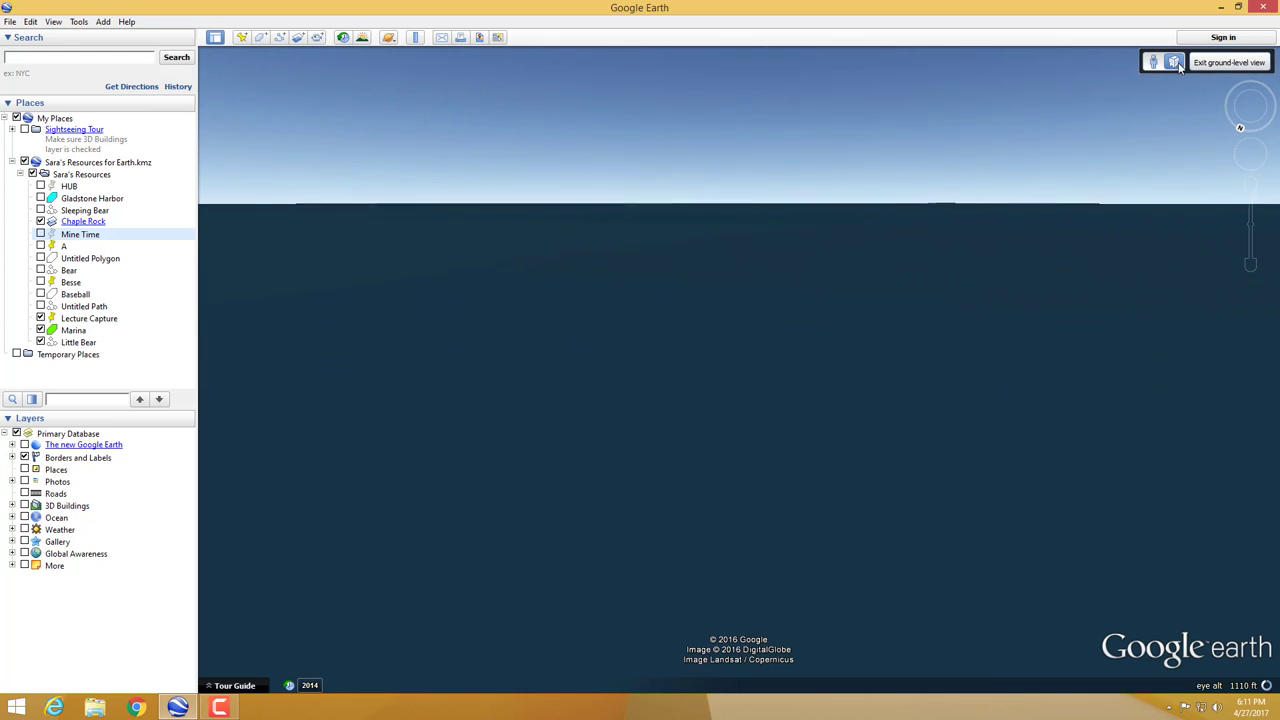
pyautogui.click(1213, 62)
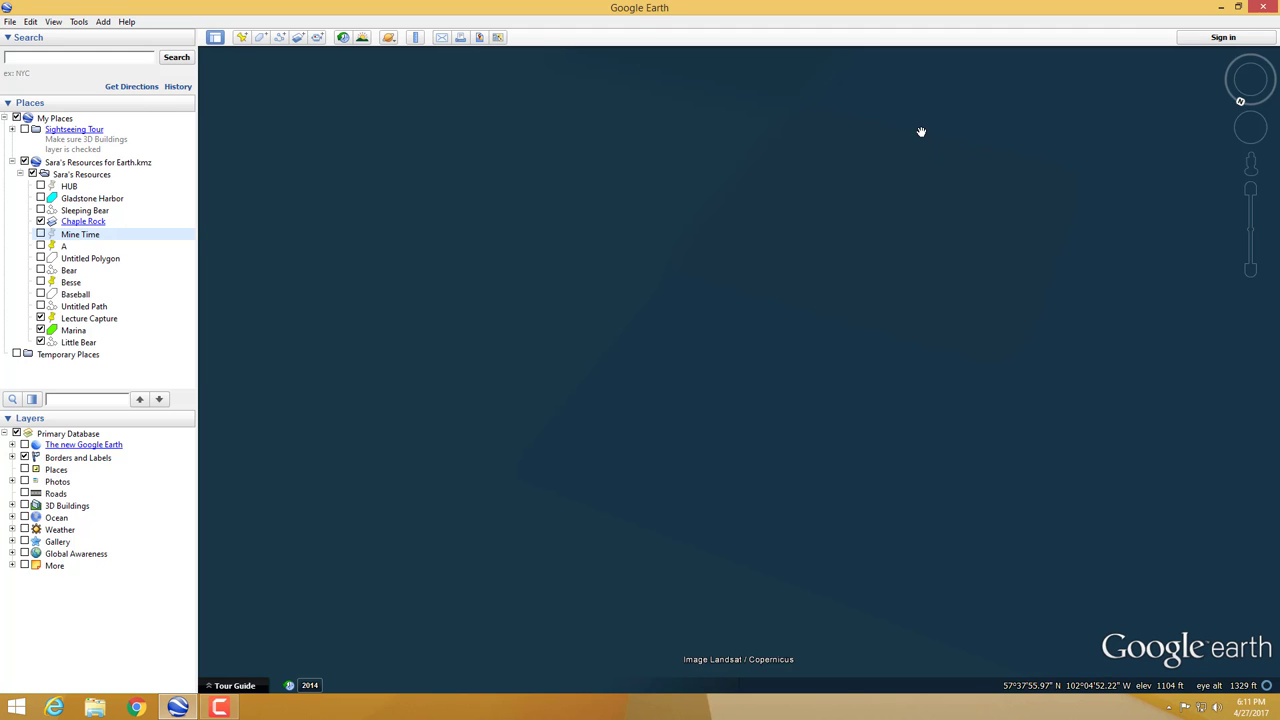
pyautogui.scroll(-3, 687, 316)
pyautogui.scroll(-5, 770, 310)
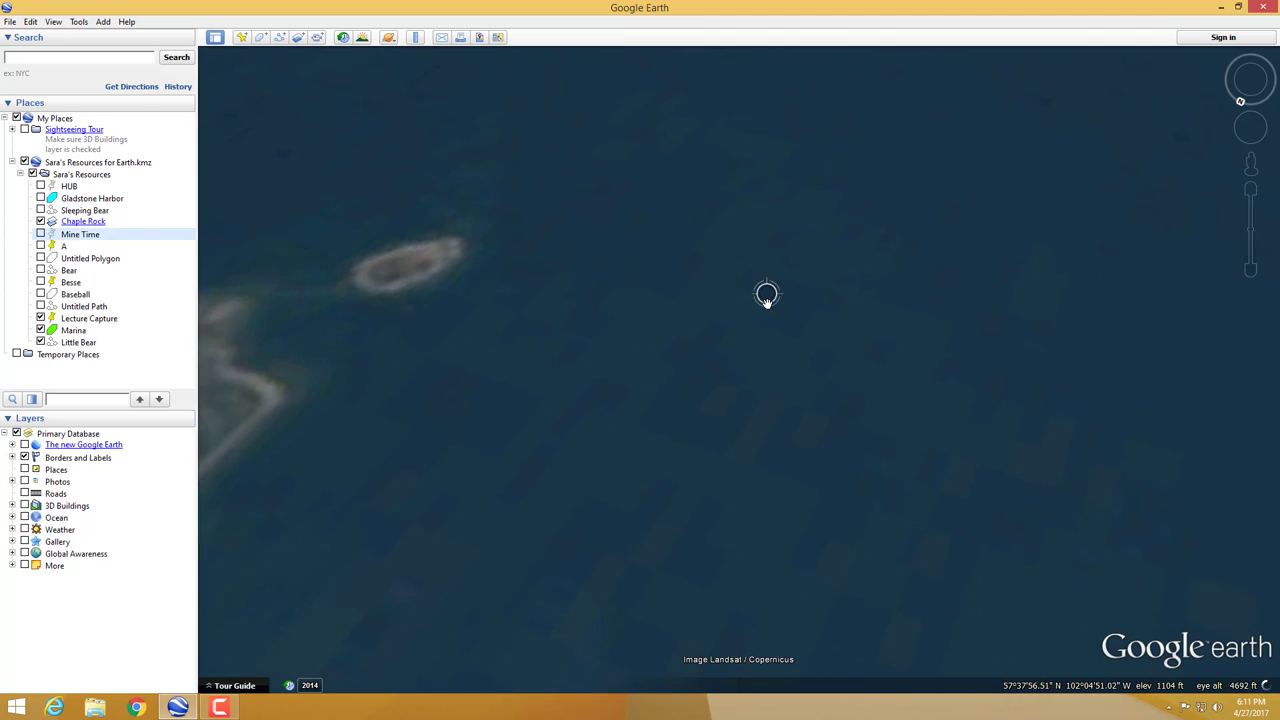
pyautogui.scroll(-4, 770, 299)
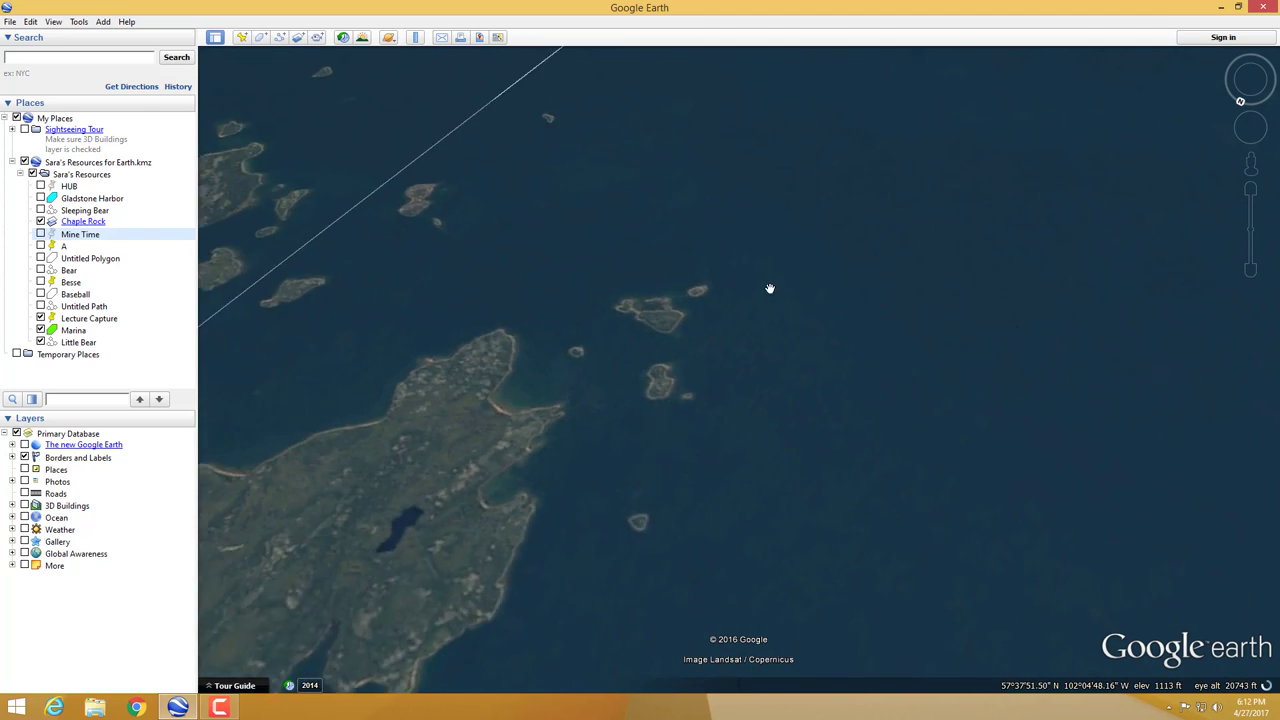
pyautogui.scroll(-2, 785, 302)
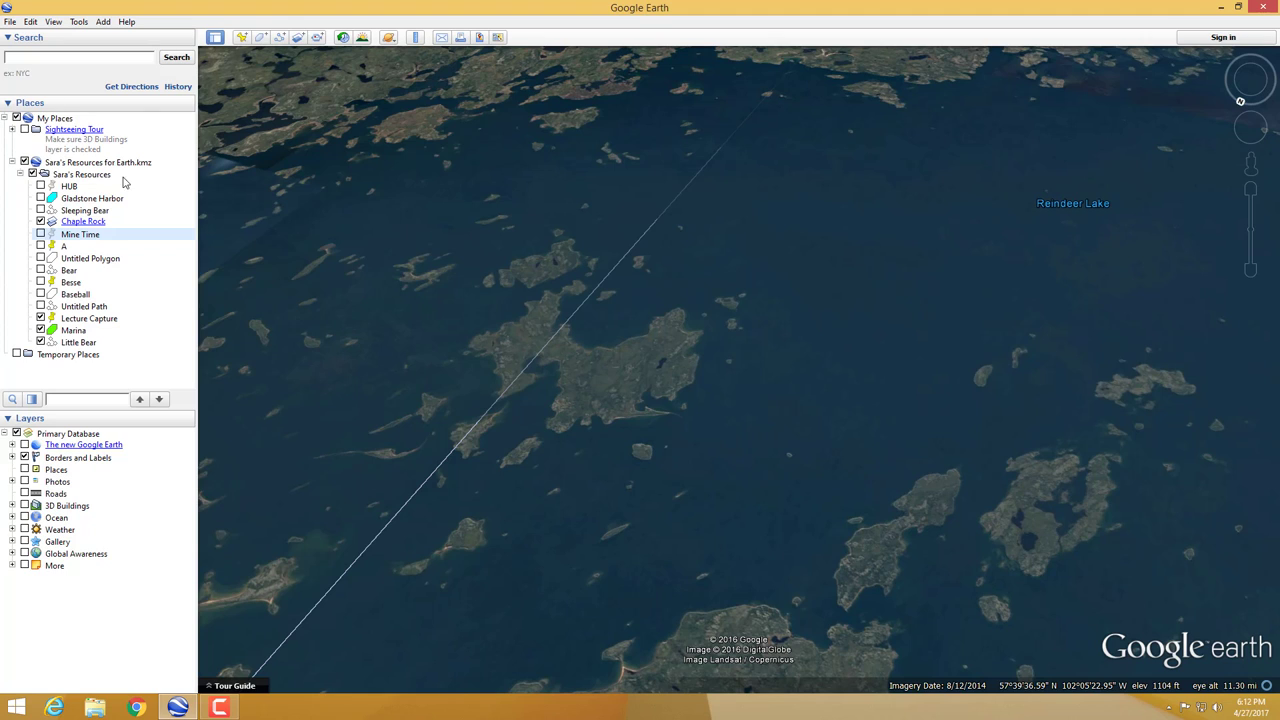
# Step: Hide all saved places in the resources folder and collapse the Resources for Earth KMZ entry
pyautogui.click(32, 174)
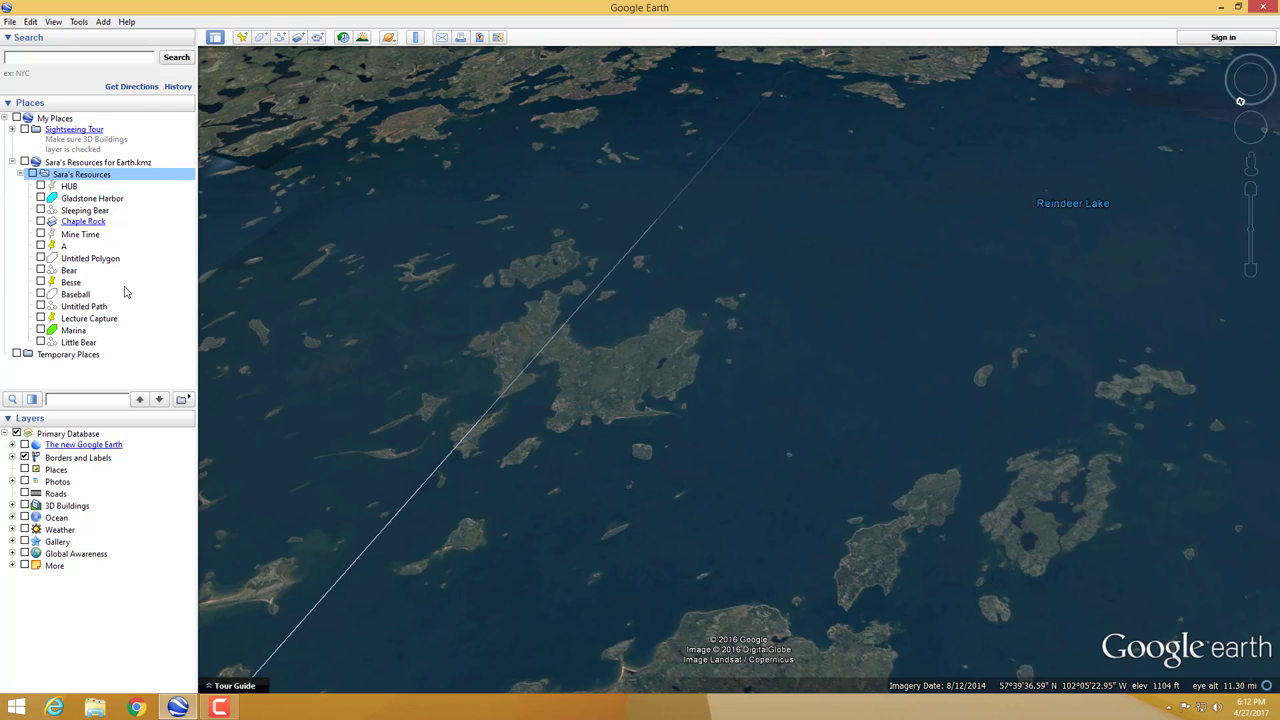
pyautogui.click(145, 163)
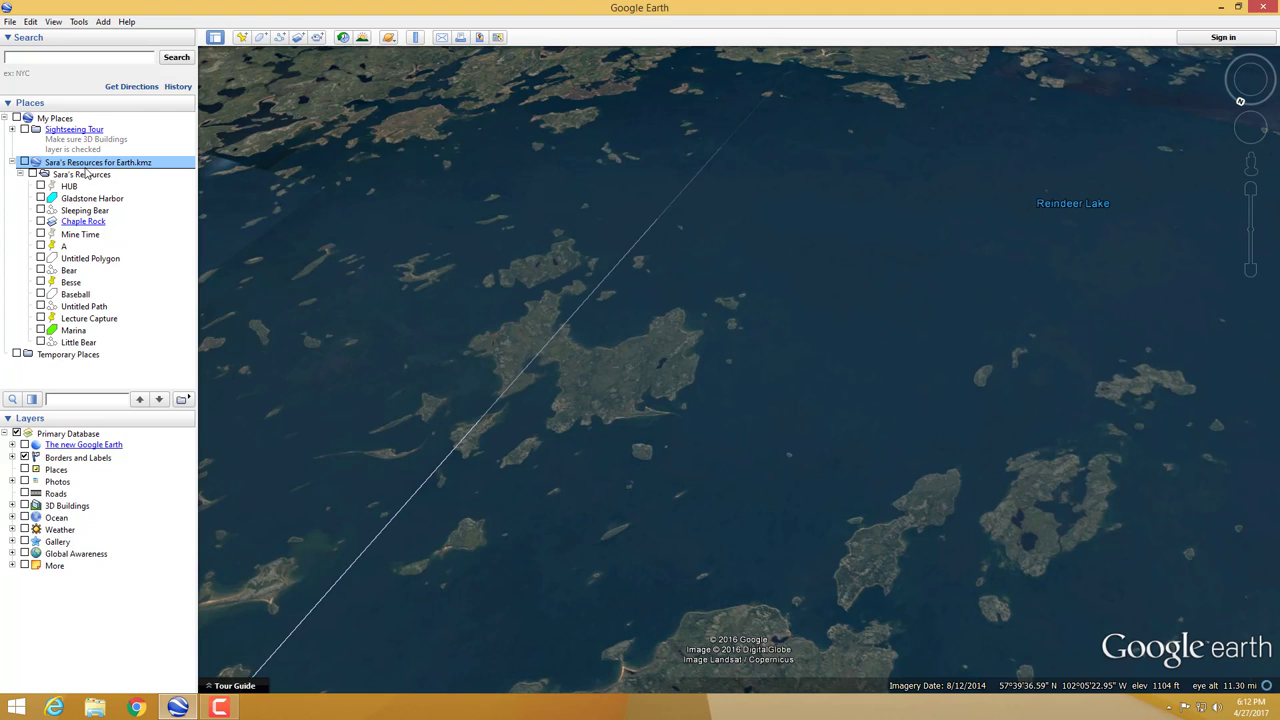
pyautogui.click(11, 163)
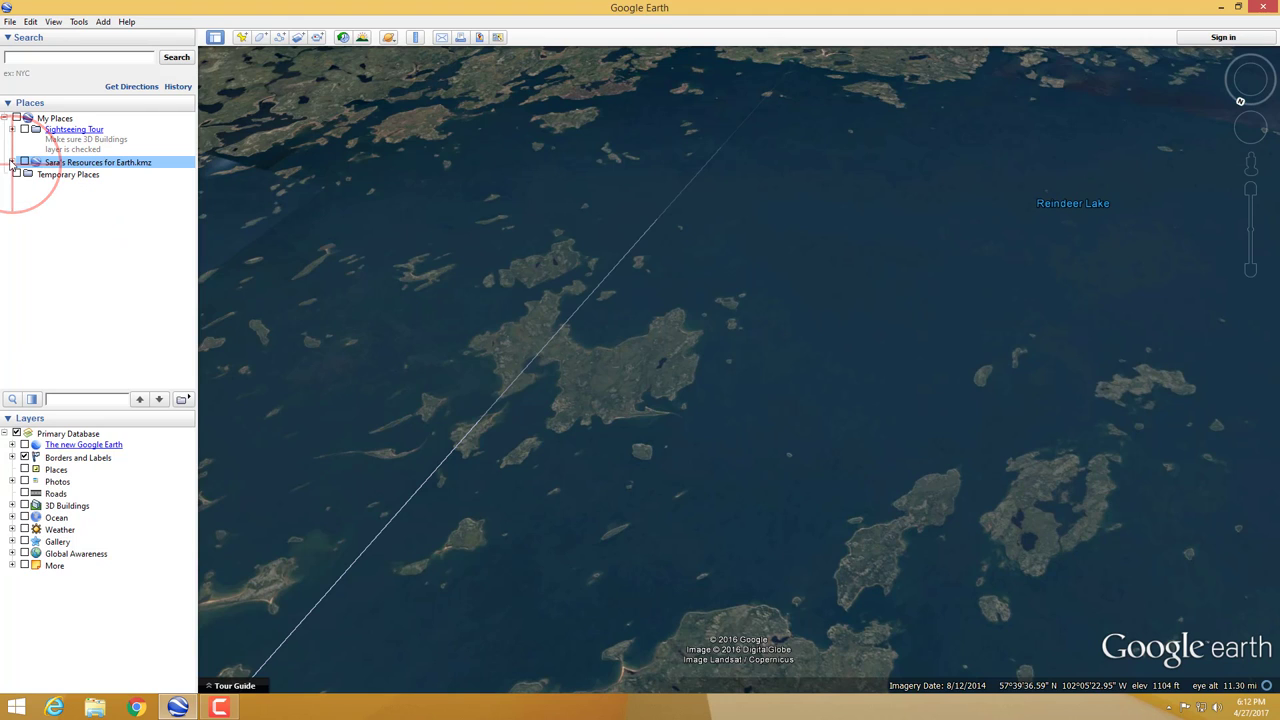
pyautogui.click(53, 165)
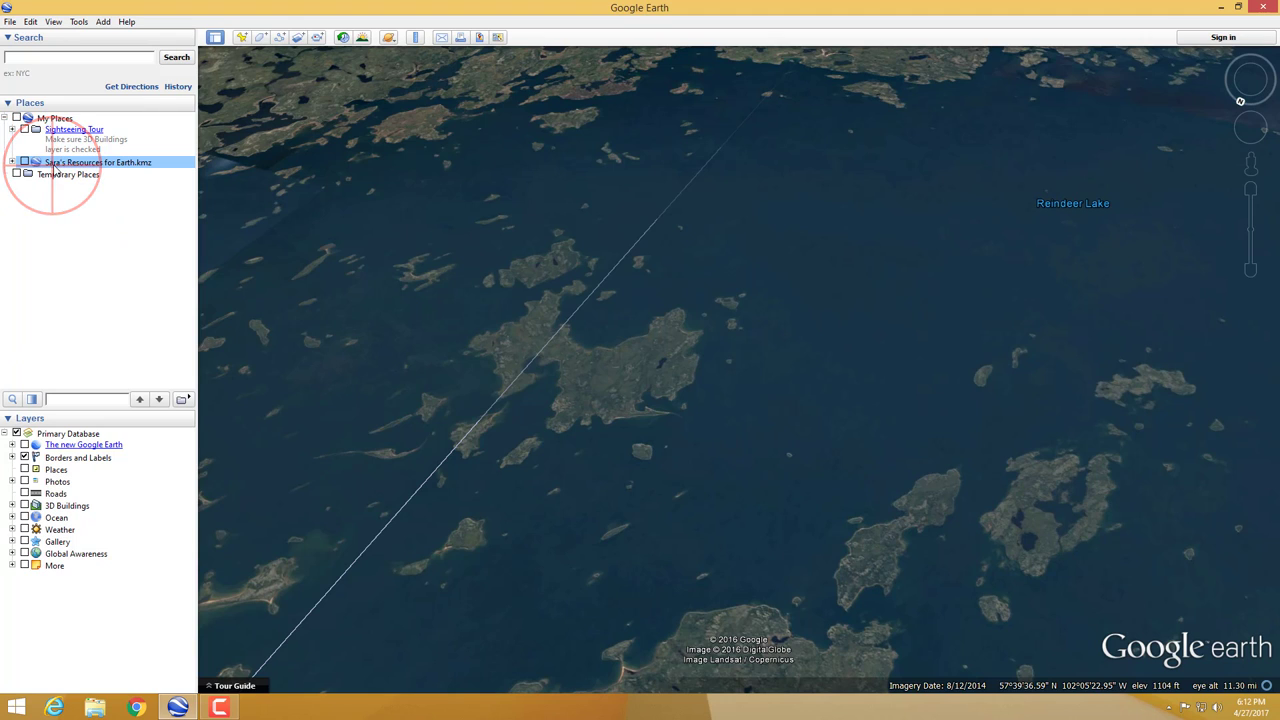
pyautogui.click(104, 273)
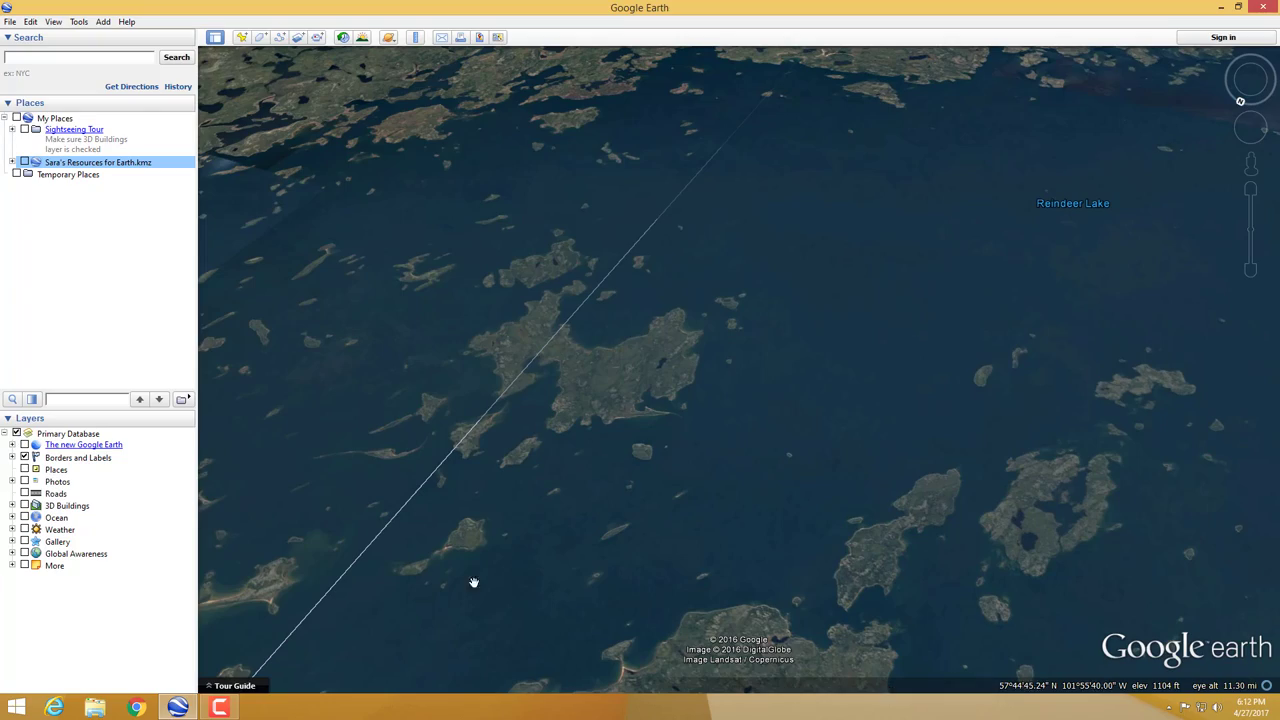
# Step: Zoom out over Manitoba and Saskatchewan and examine the sublayers of More, Global Awareness and Gallery
pyautogui.moveTo(671, 634); pyautogui.dragTo(536, 615)
pyautogui.scroll(-6, 537, 595)
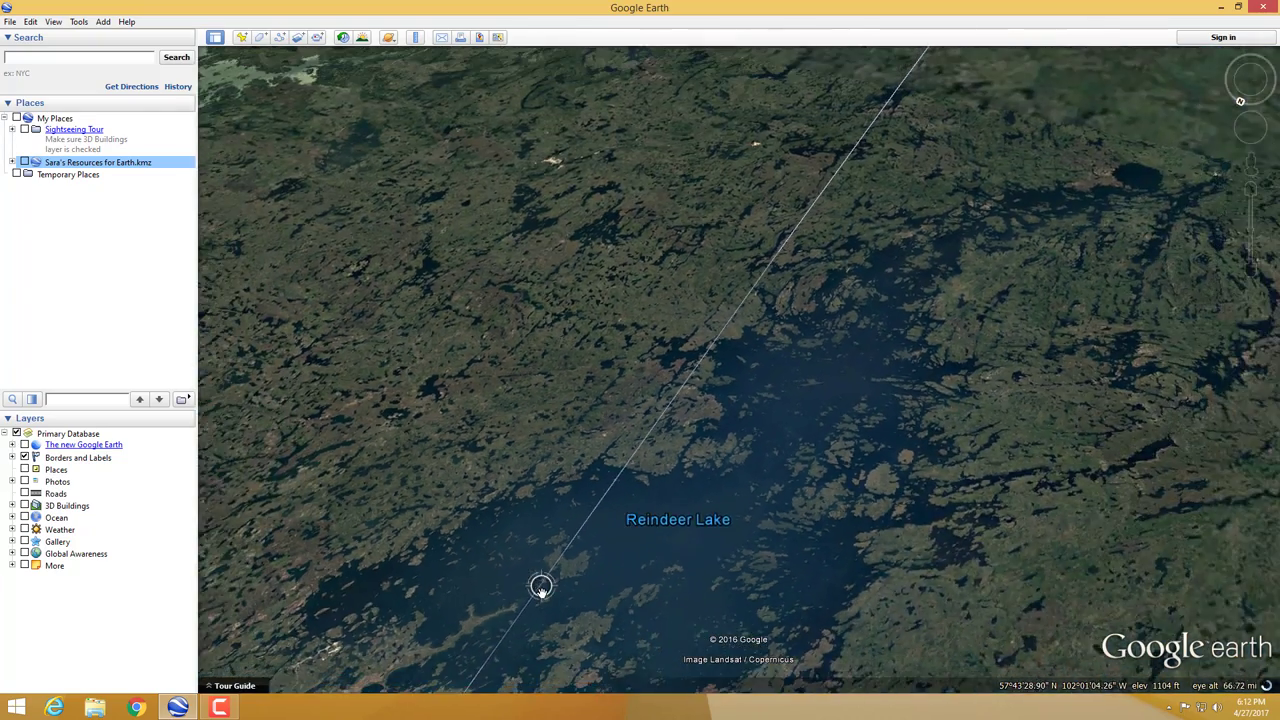
pyautogui.scroll(-3, 542, 586)
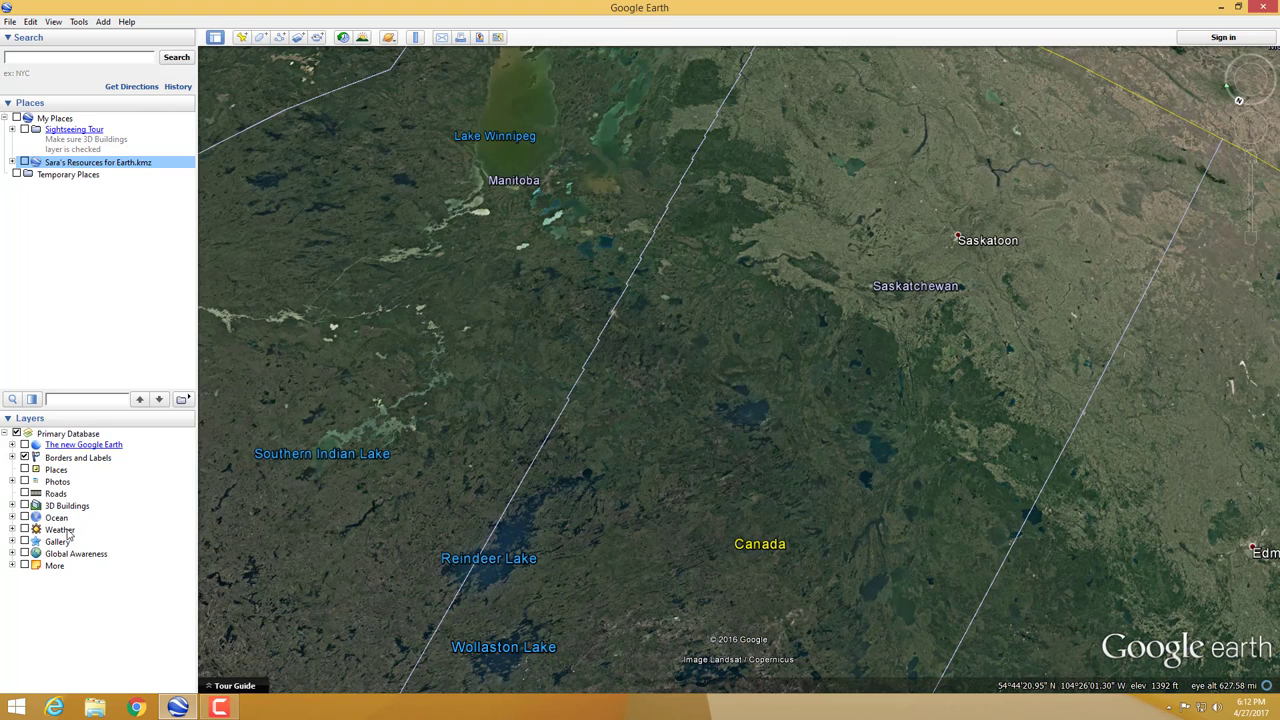
pyautogui.click(14, 567)
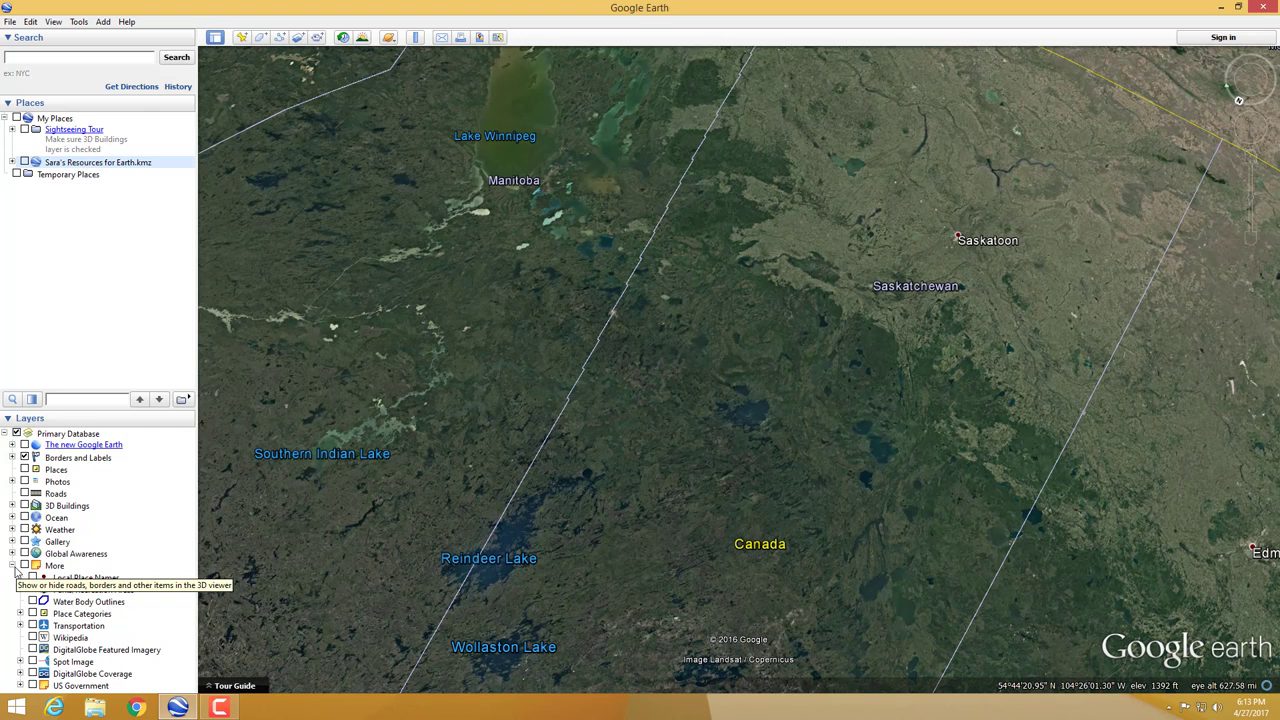
pyautogui.click(13, 566)
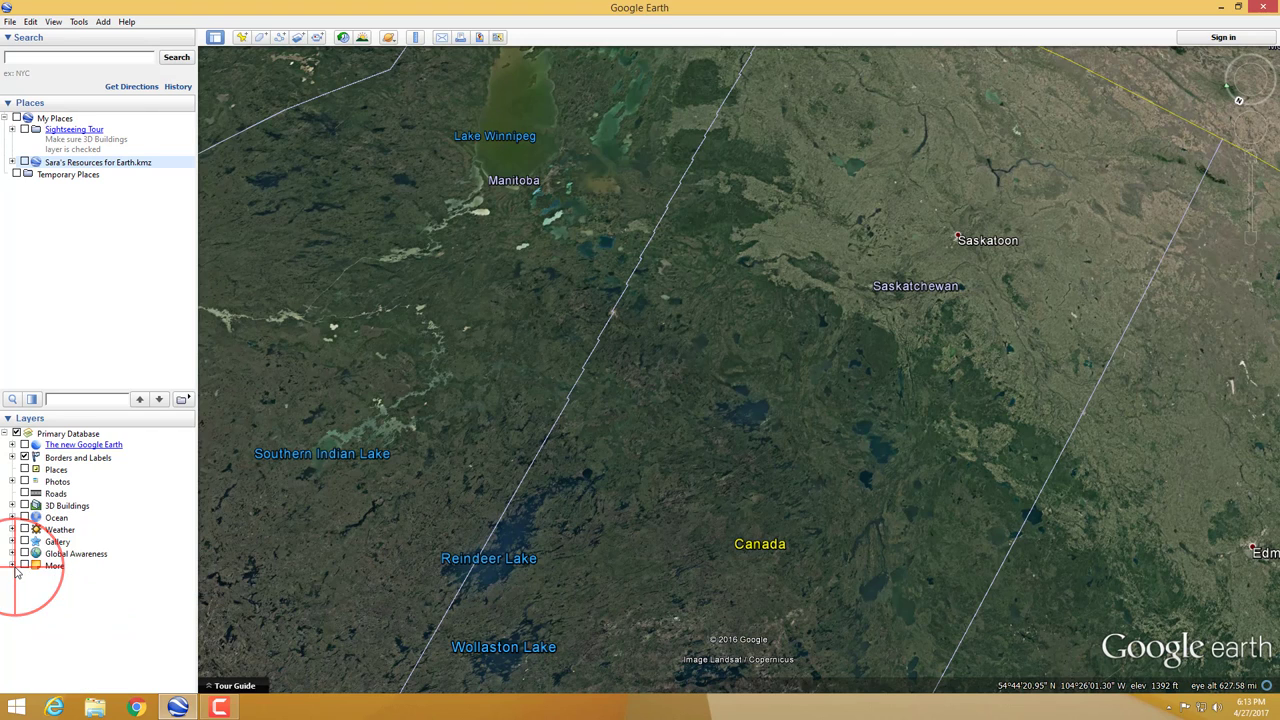
pyautogui.click(12, 555)
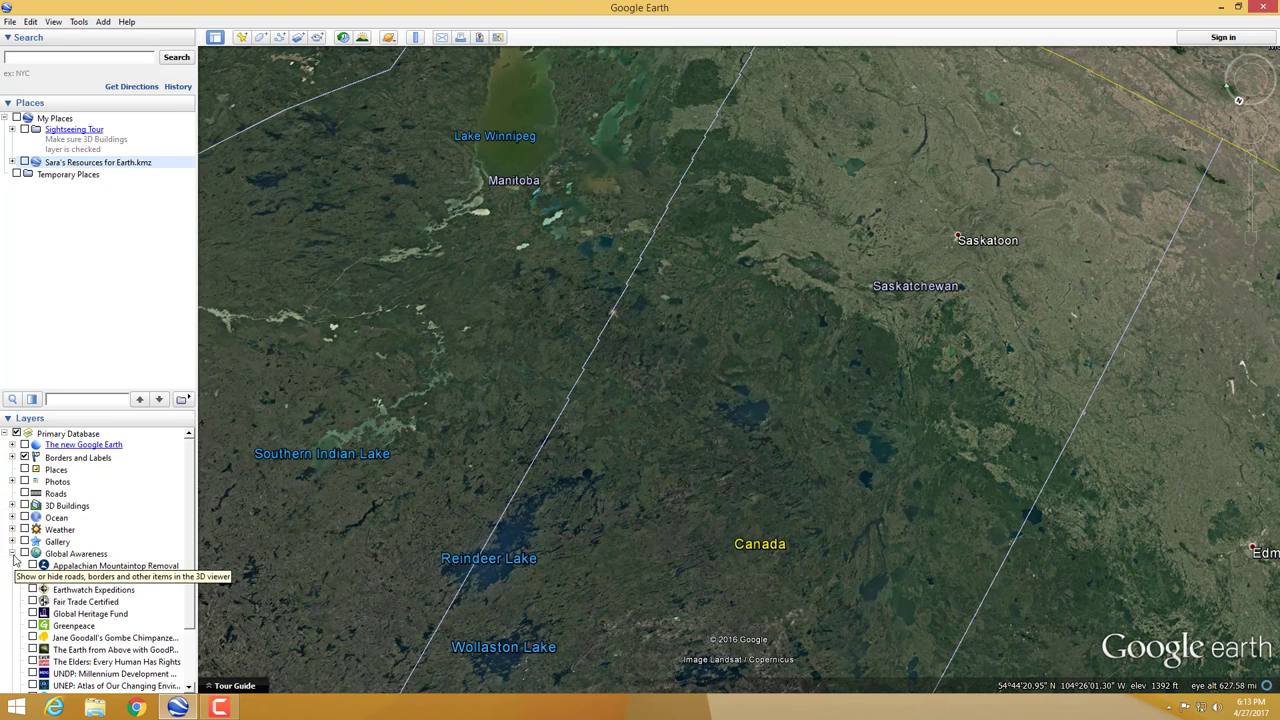
pyautogui.click(12, 554)
pyautogui.click(12, 542)
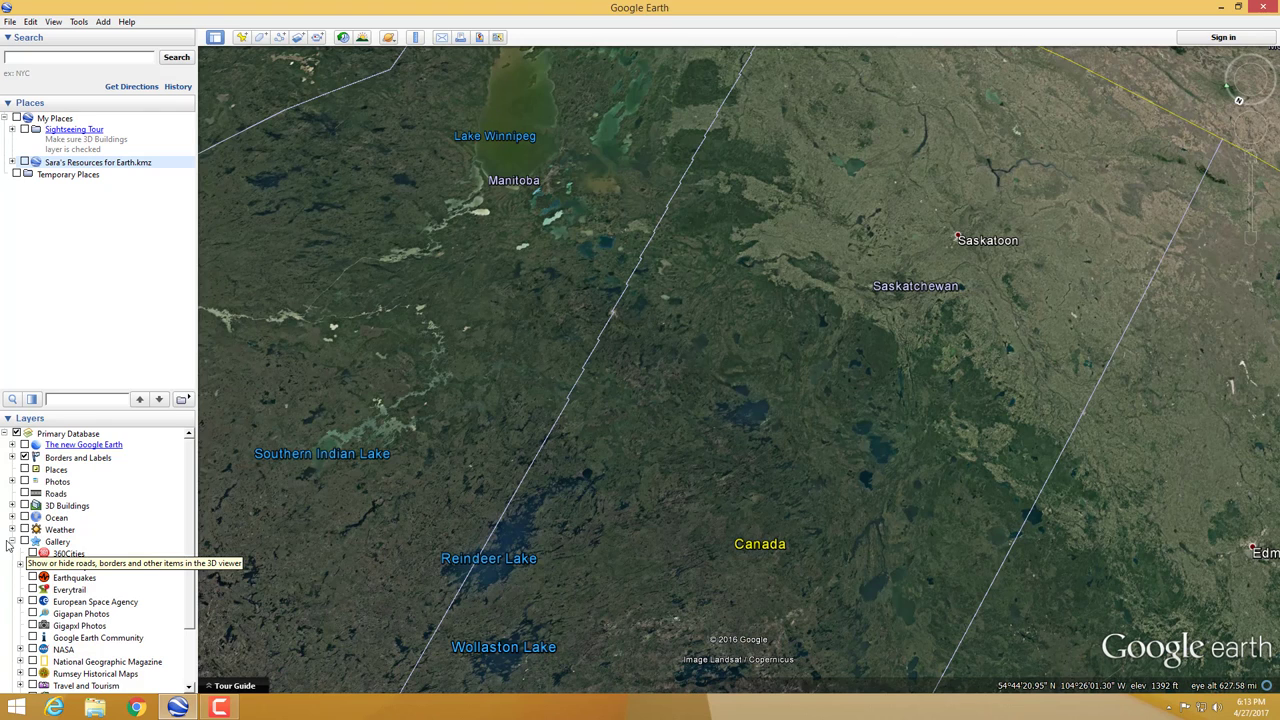
pyautogui.click(12, 541)
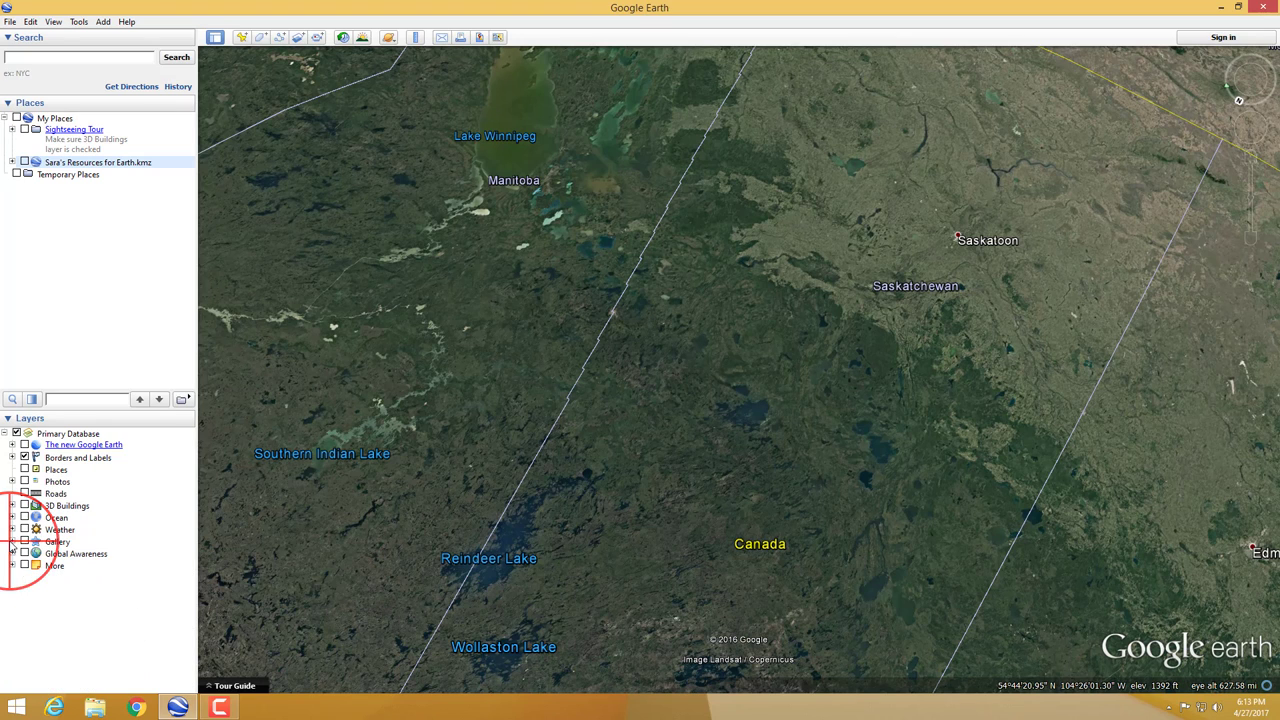
# Step: Examine the sublayers of Weather, Ocean, 3D Buildings and Photos, collapsing each group after viewing it
pyautogui.click(13, 530)
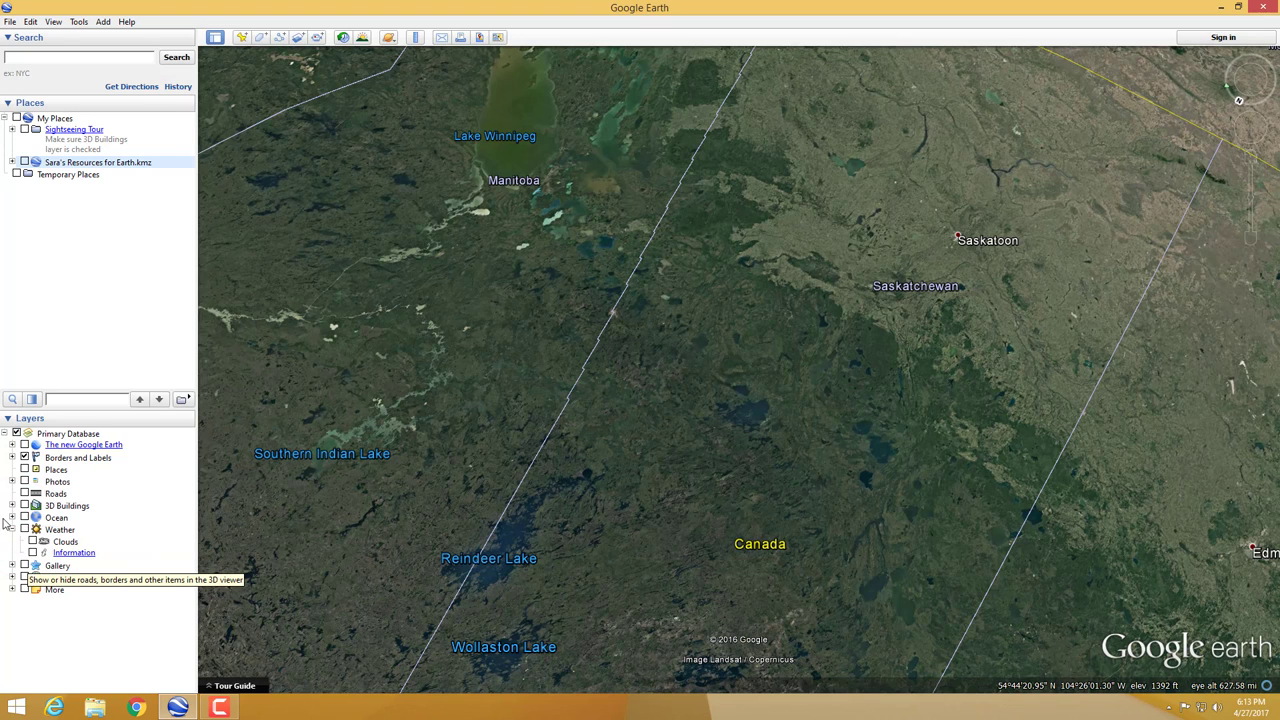
pyautogui.click(12, 529)
pyautogui.click(12, 517)
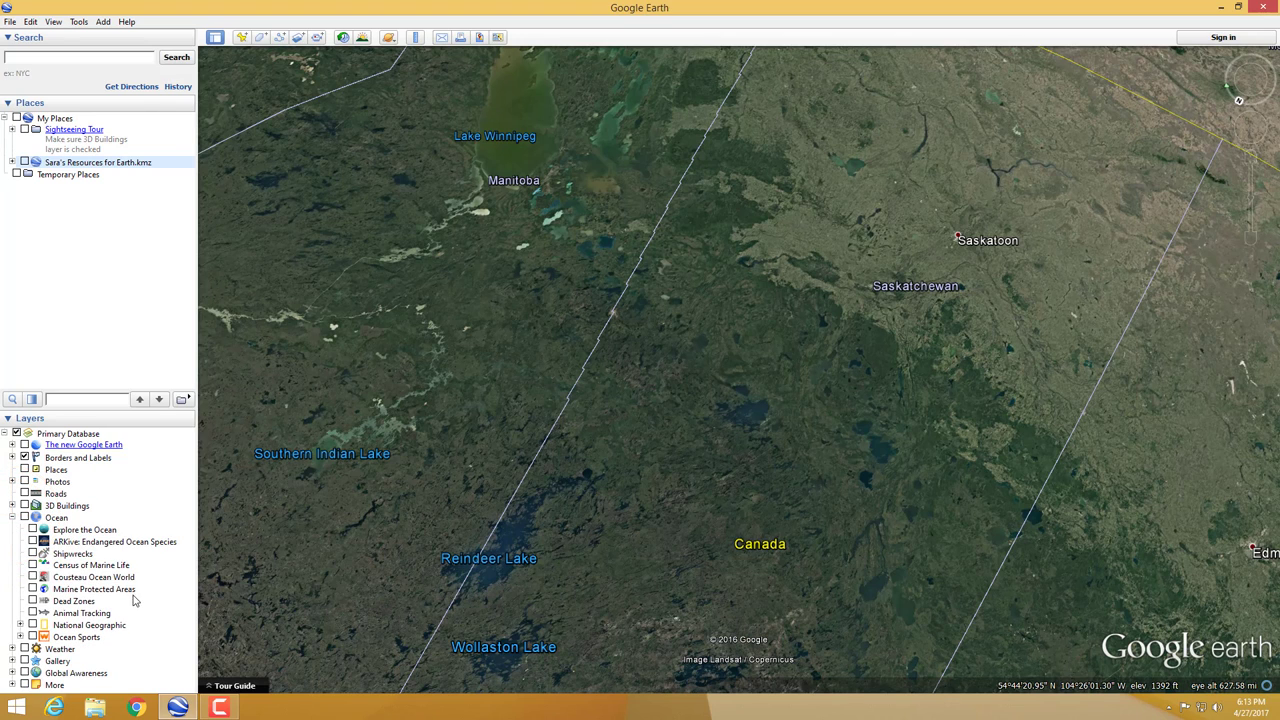
pyautogui.click(12, 517)
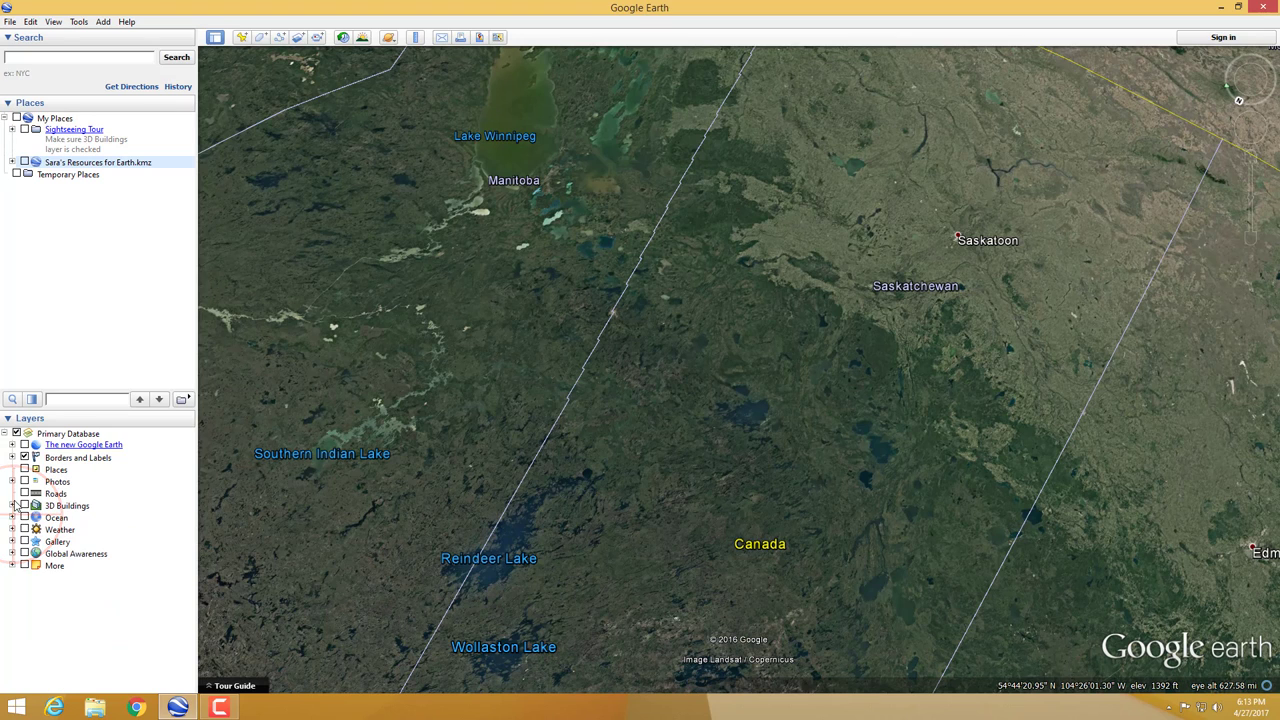
pyautogui.click(12, 505)
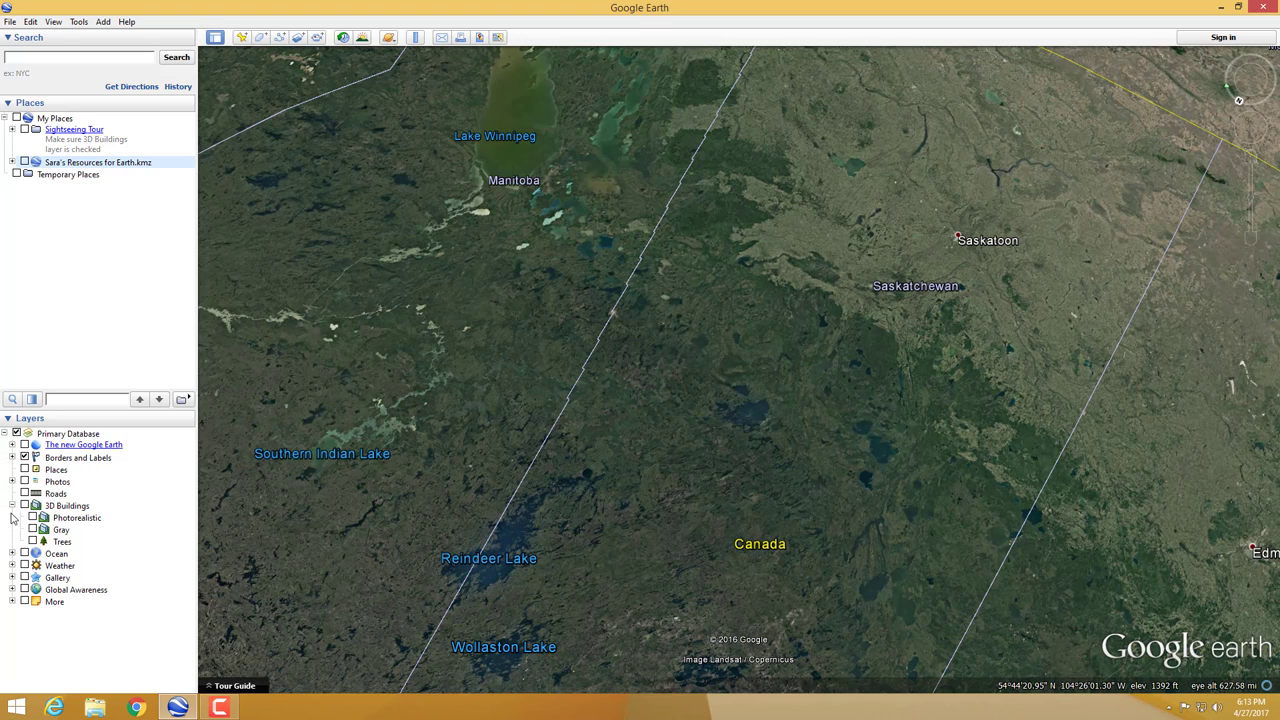
pyautogui.click(12, 506)
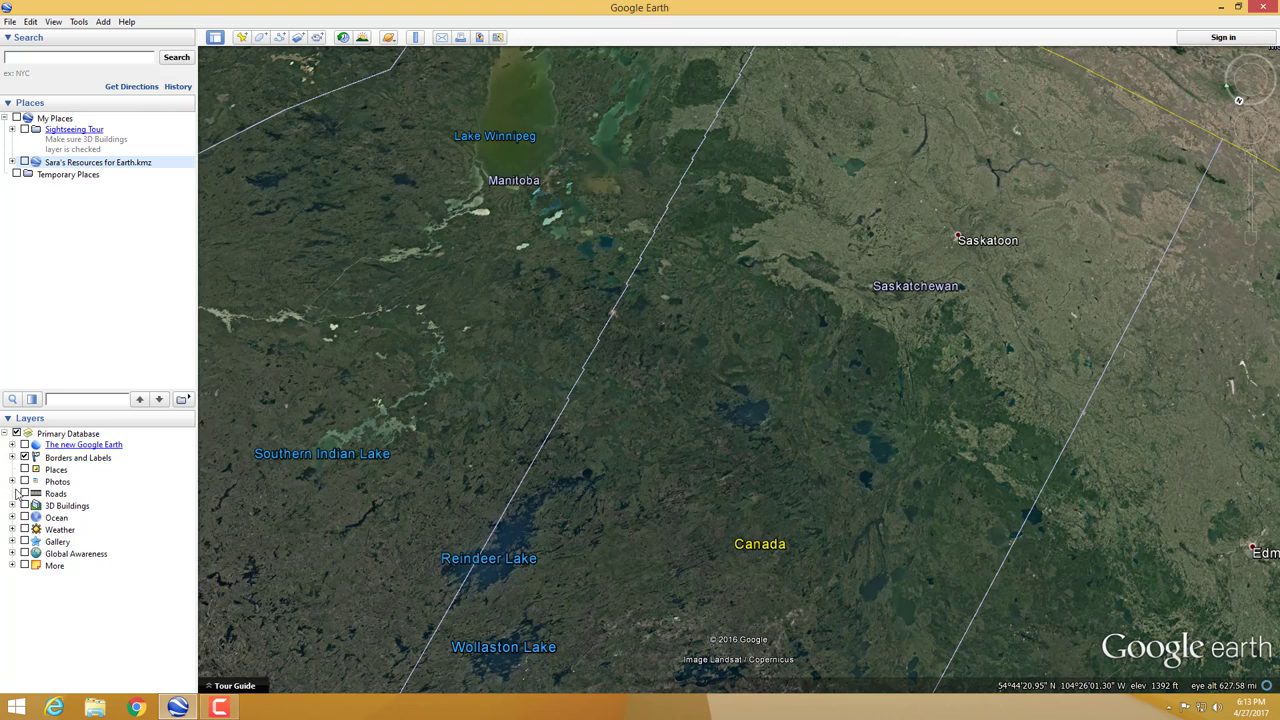
pyautogui.click(12, 481)
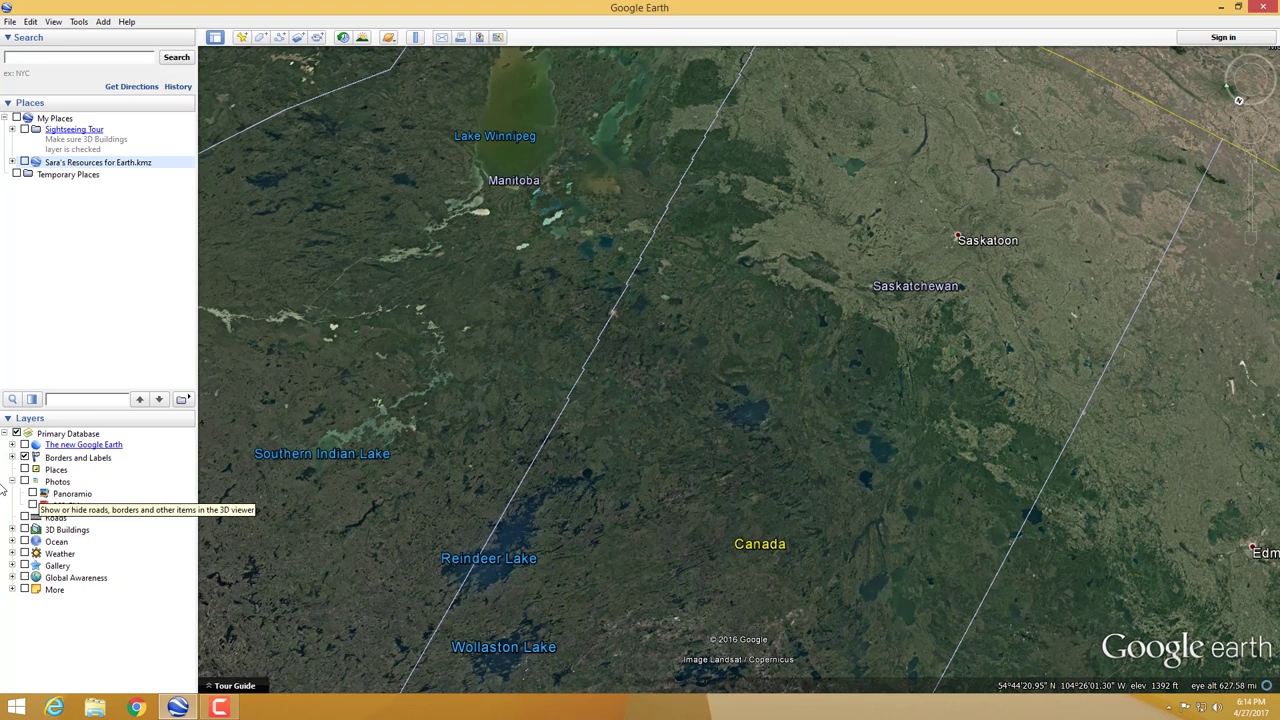
pyautogui.click(12, 481)
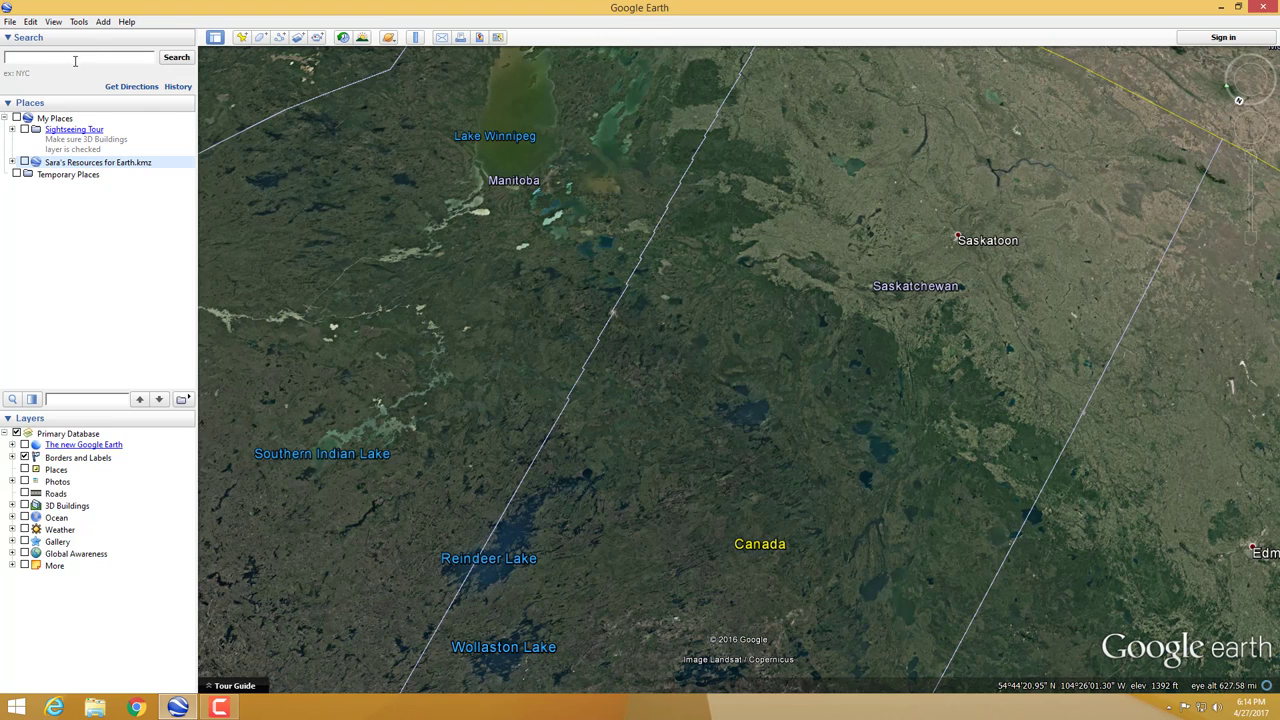
# Step: Show the search history and make the search field ready for a place name
pyautogui.click(176, 98)
pyautogui.click(178, 92)
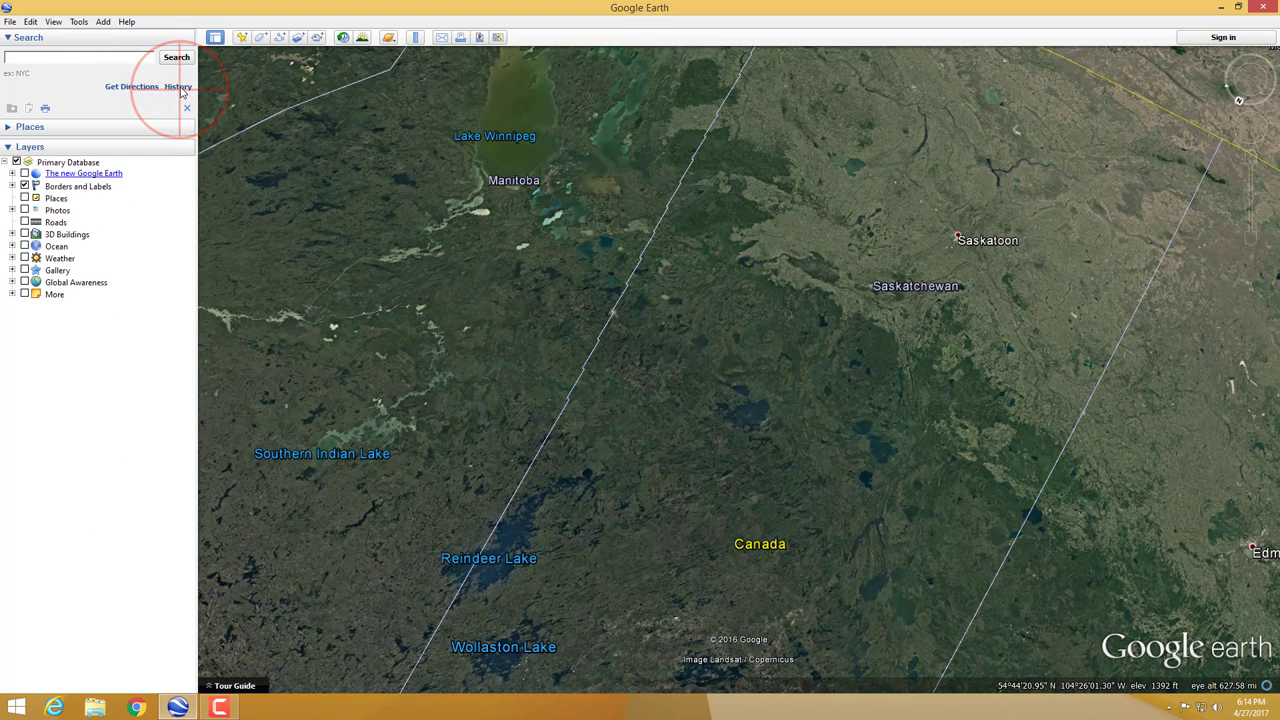
pyautogui.click(120, 62)
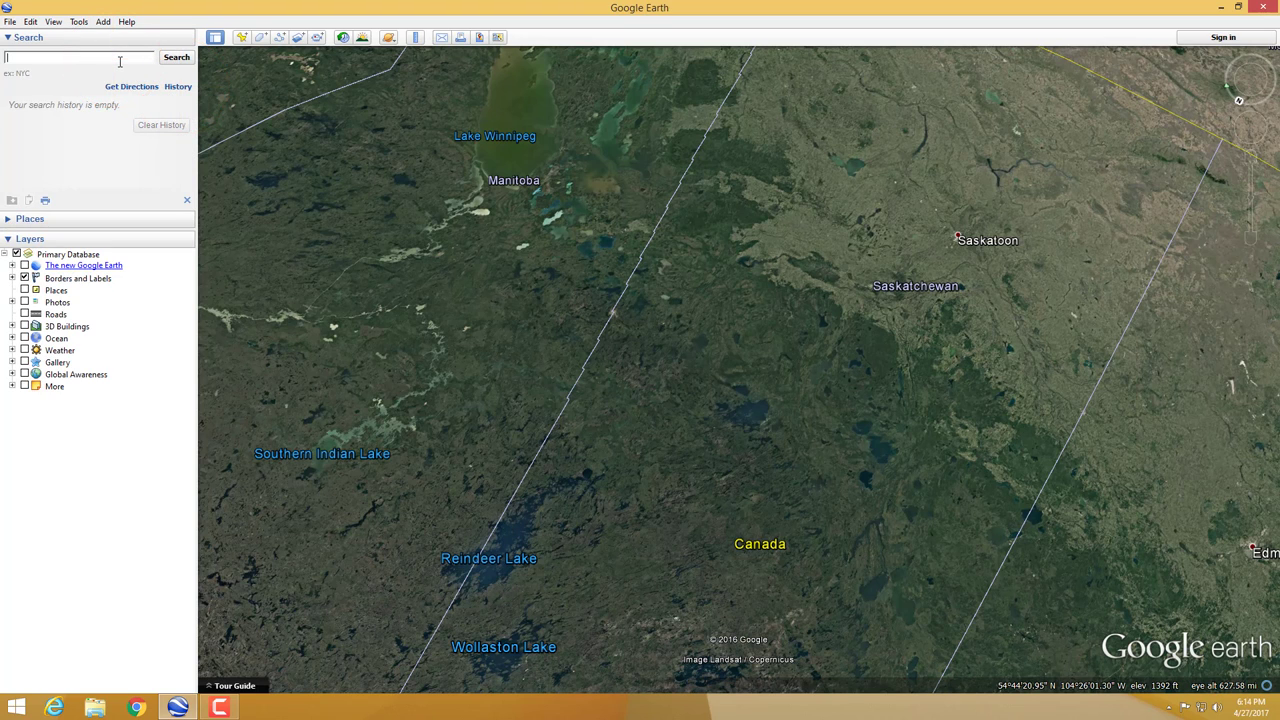